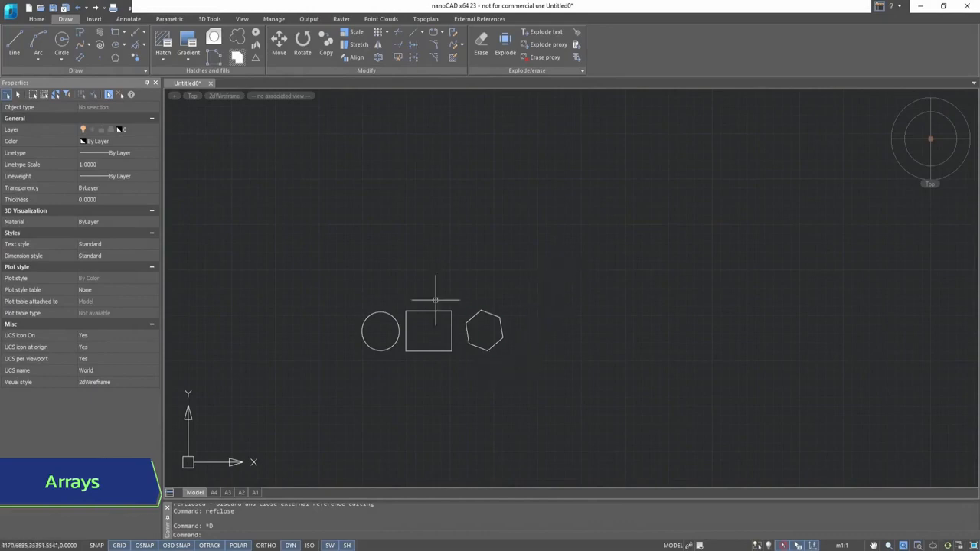
- Create a rectangular array from the circle, square and hexagon selected together
left_click(36, 18)
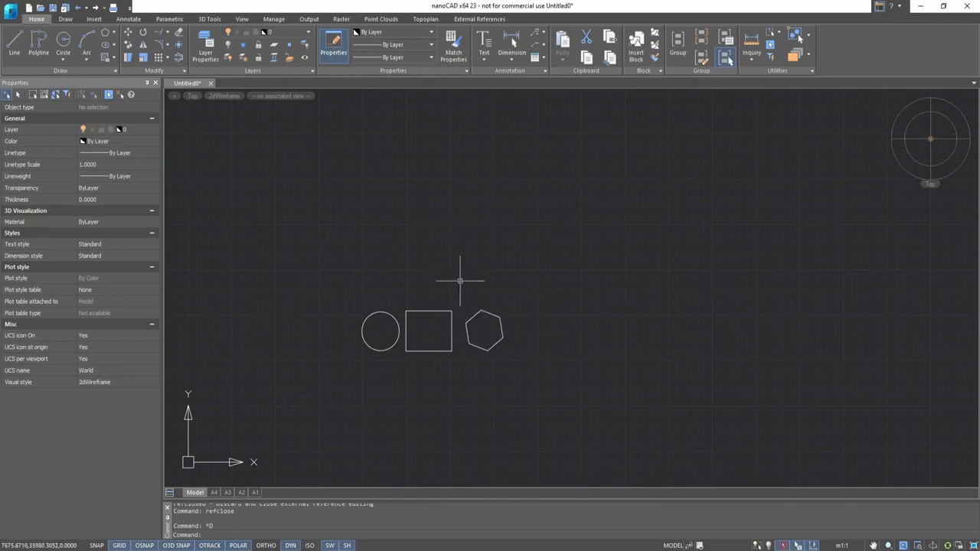
left_click(168, 59)
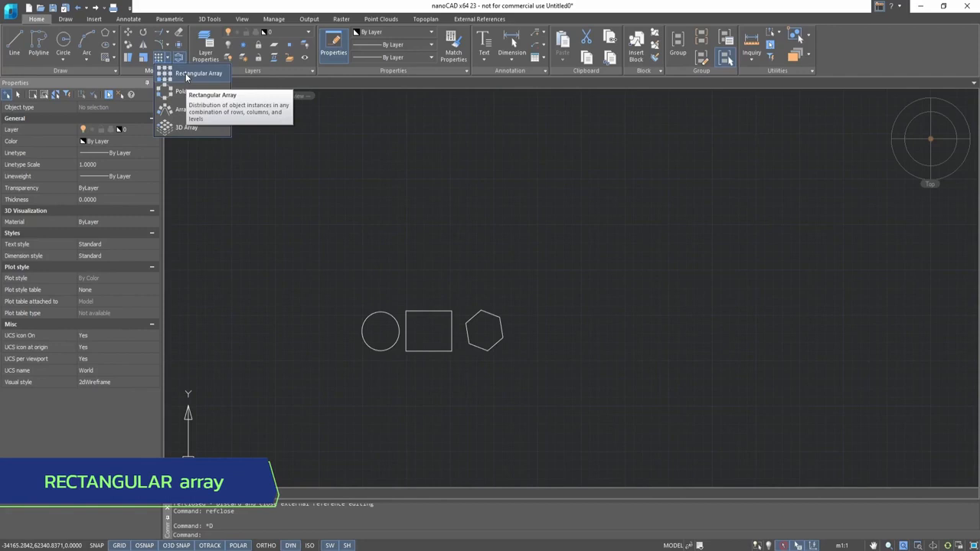
left_click(186, 72)
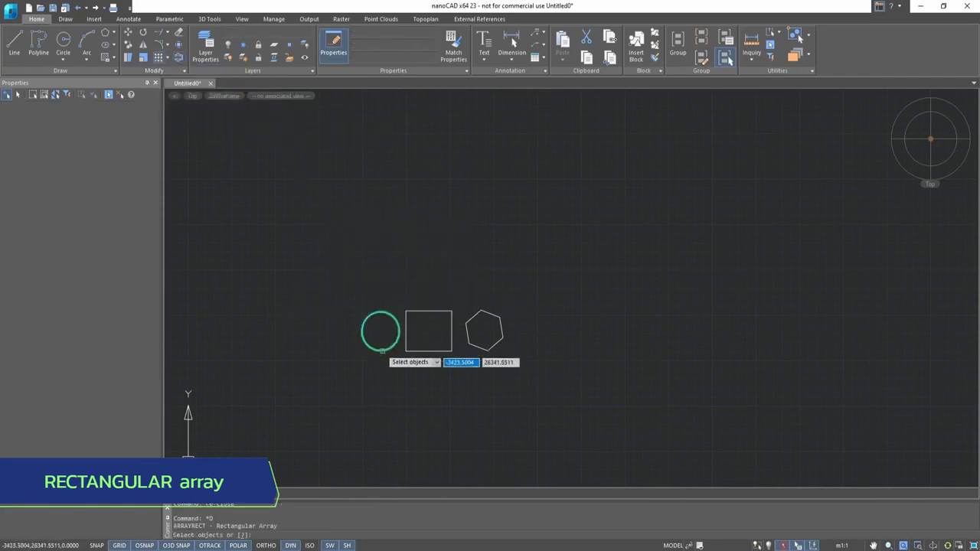
left_click(339, 375)
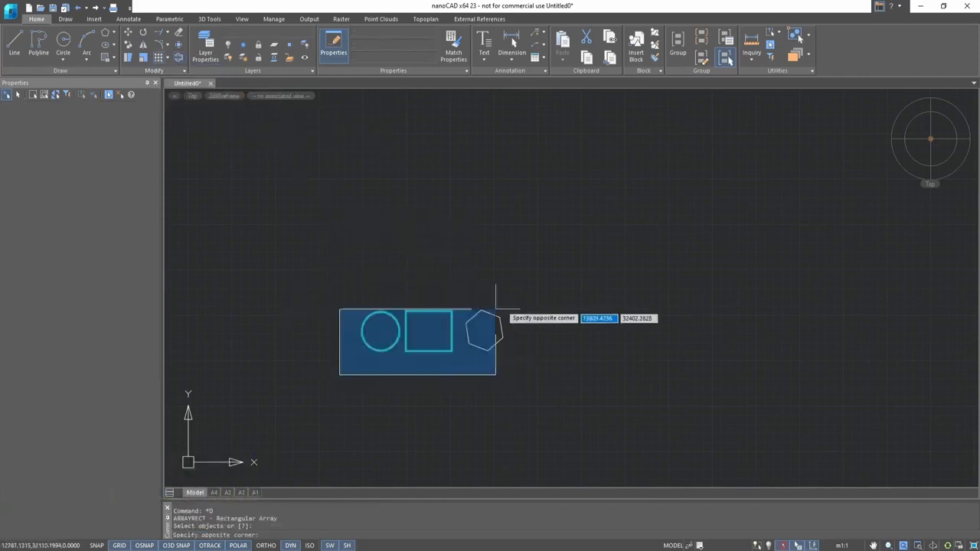
left_click(579, 261)
key("Return")
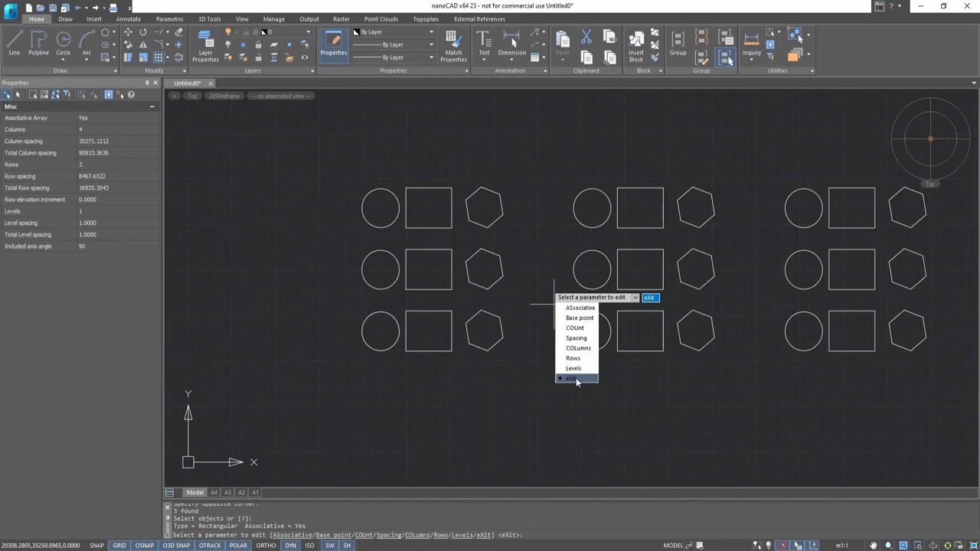
- Make the array associative and set its base point to the center of the first circle
left_click(579, 308)
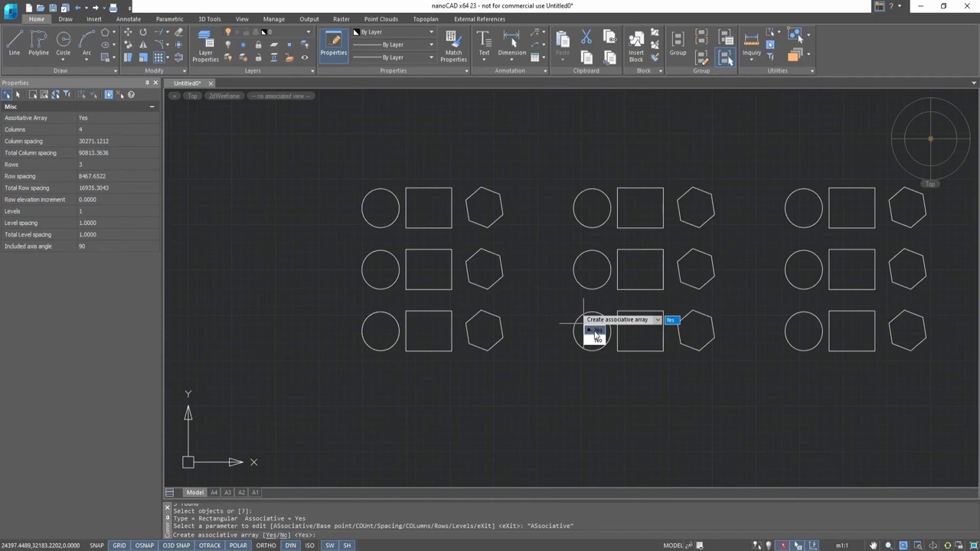
left_click(596, 333)
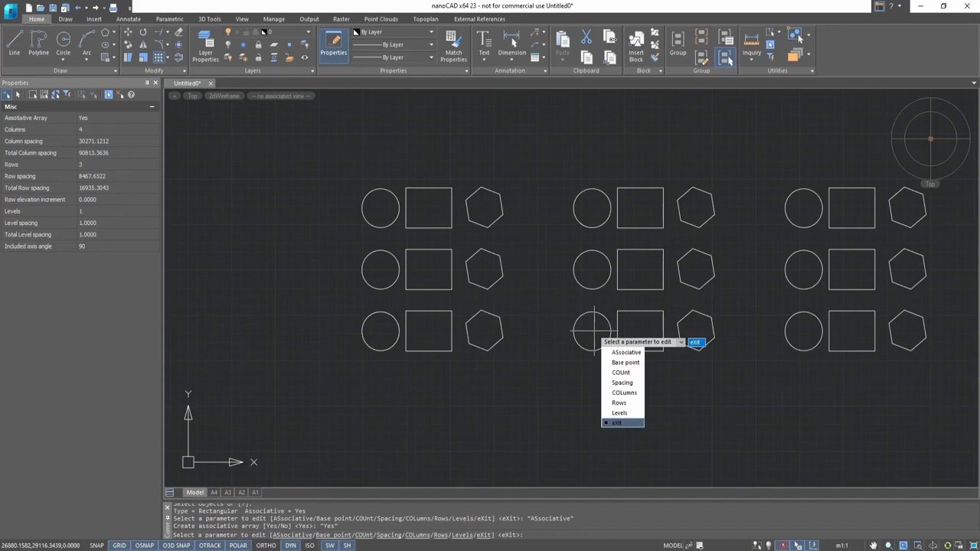
left_click(619, 362)
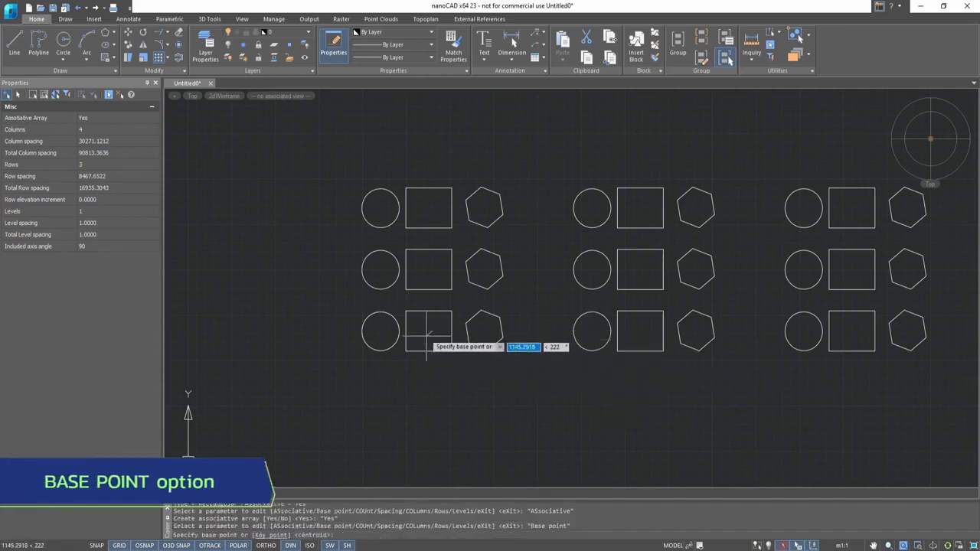
left_click(381, 332)
- Set the array count to 5 columns and 4 rows
left_click(405, 381)
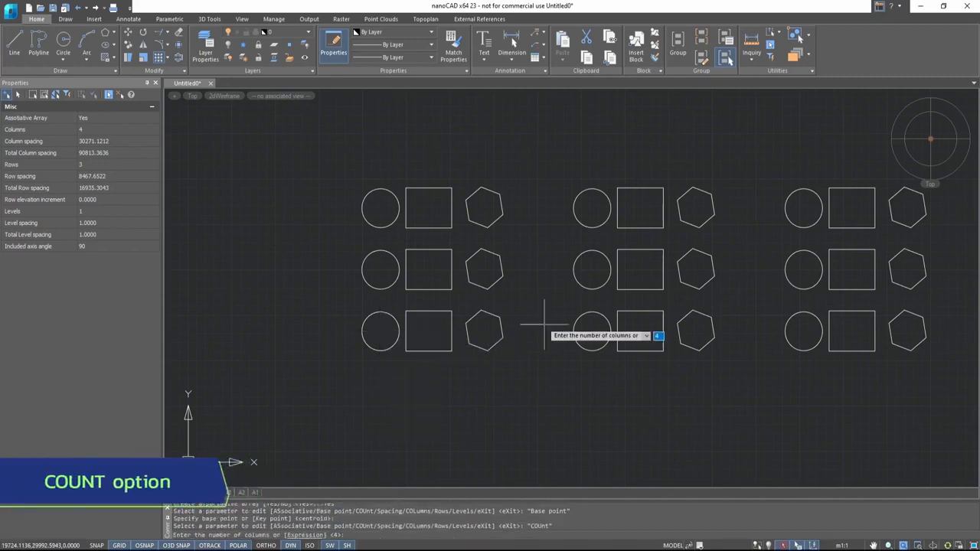
key("Return")
scroll(540, 324, "down", 3)
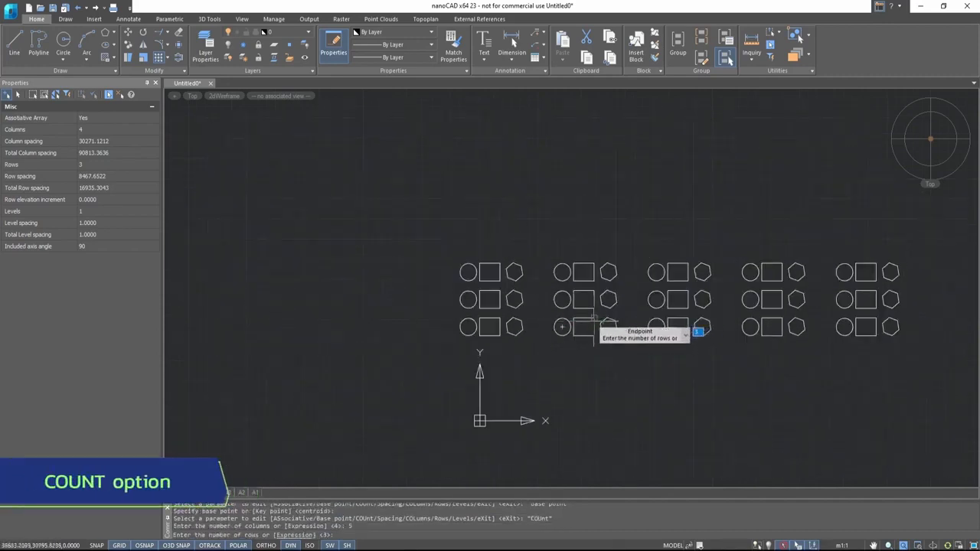
type("4")
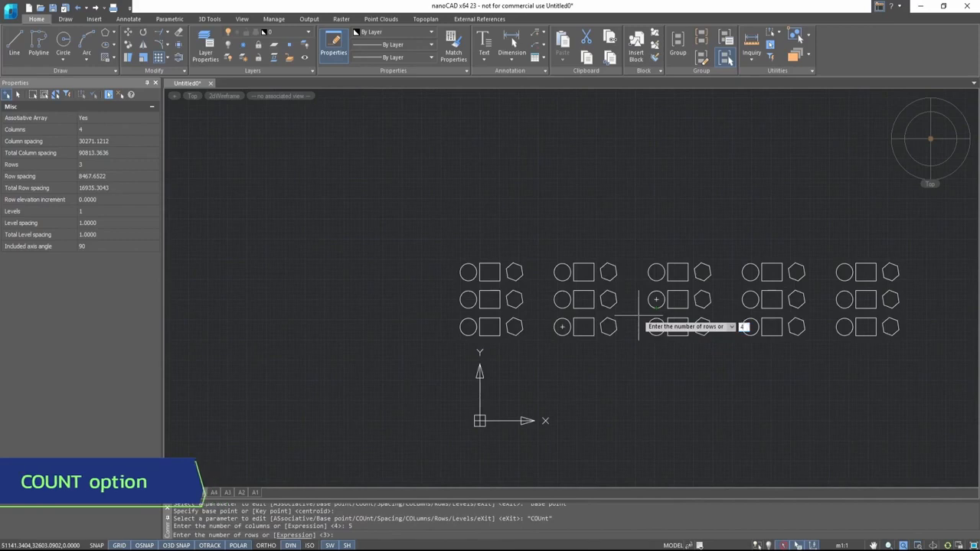
key("Return")
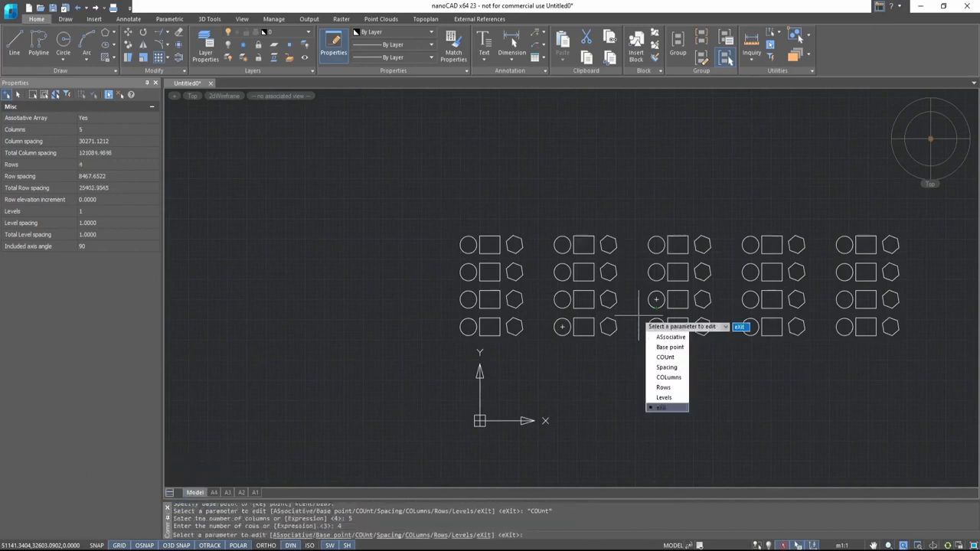
- Keep 5 columns and set the column spacing to 25000
left_click(668, 377)
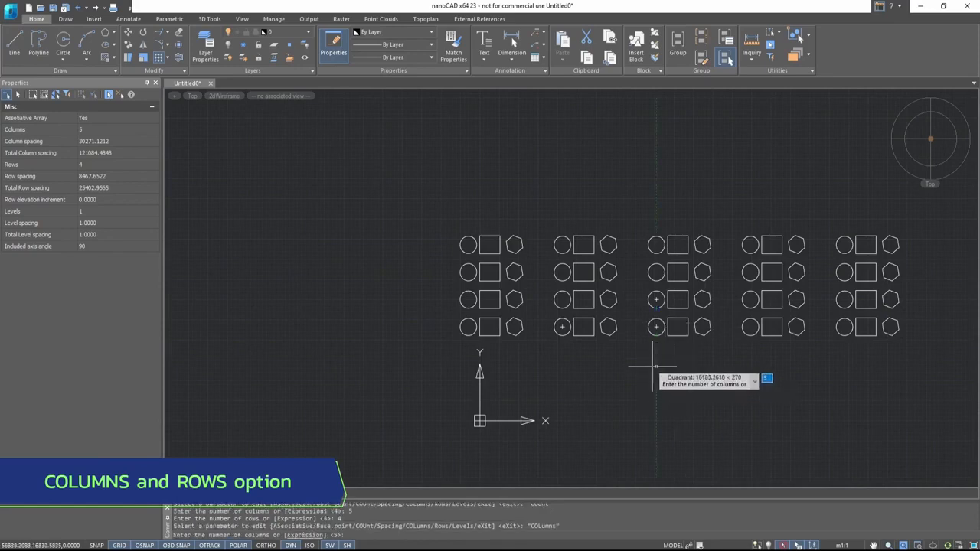
key("Return")
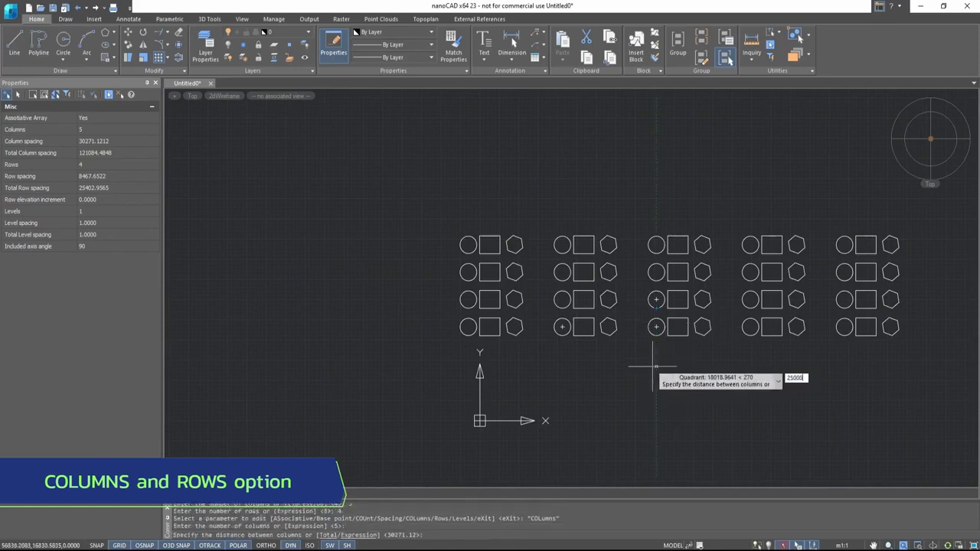
key("Return")
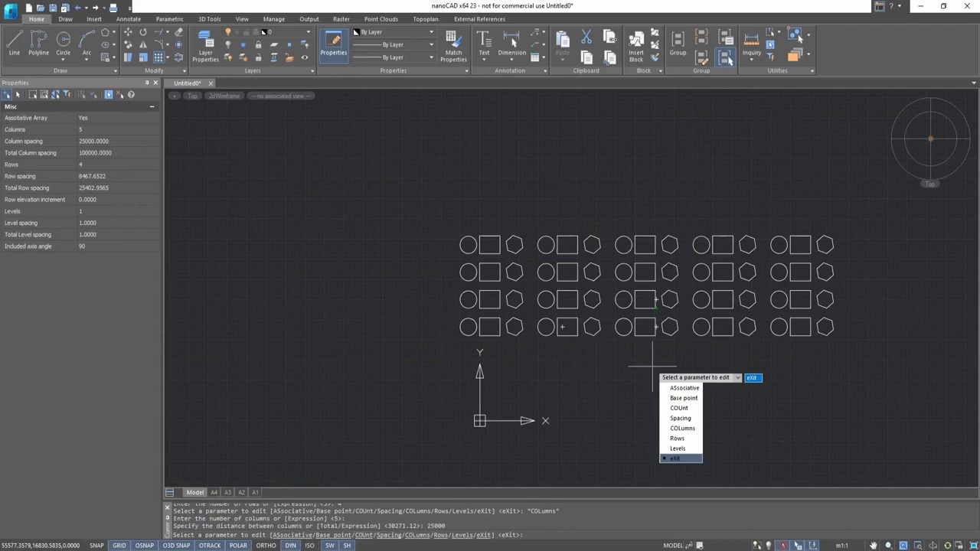
- Keep 4 rows, set the row spacing to 25000 and the row elevation increment to 0
key("Down")
key("Down")
key("Down")
key("Down")
key("Down")
key("Down")
key("Return")
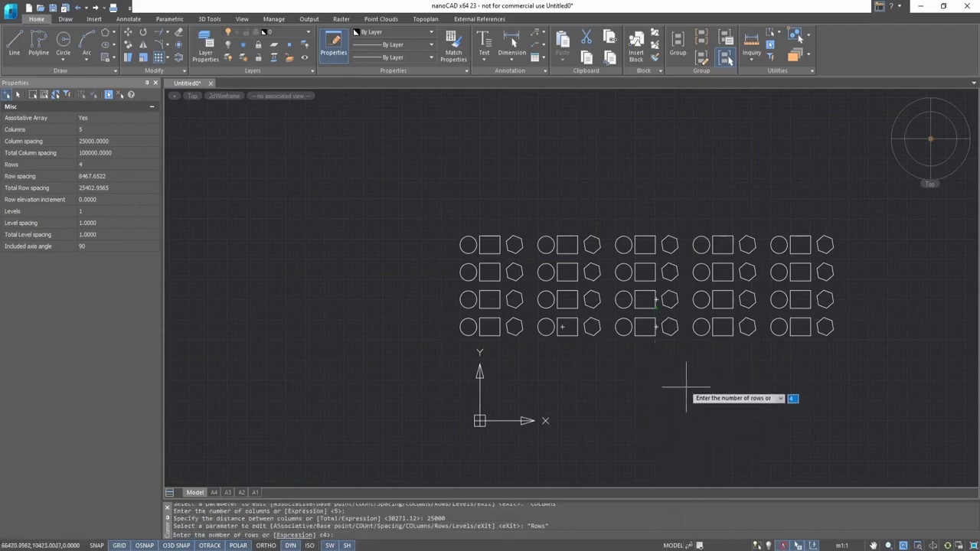
key("Return")
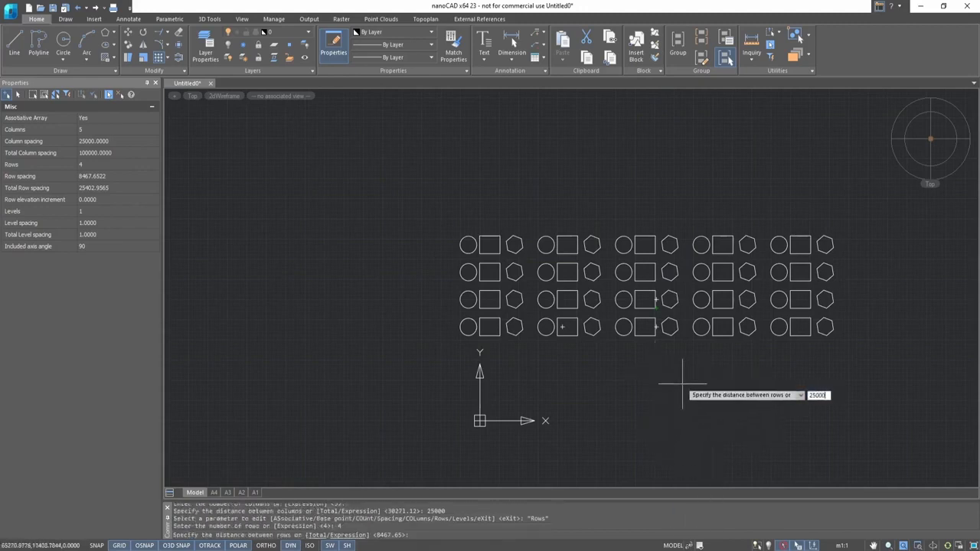
type("25000")
key("Return")
scroll(517, 257, "down", 3)
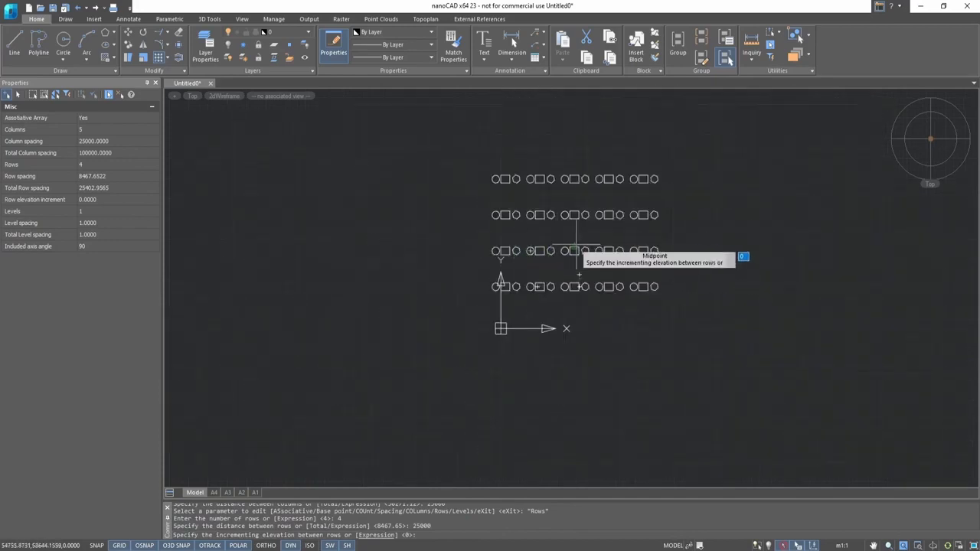
key("Return")
key("Escape")
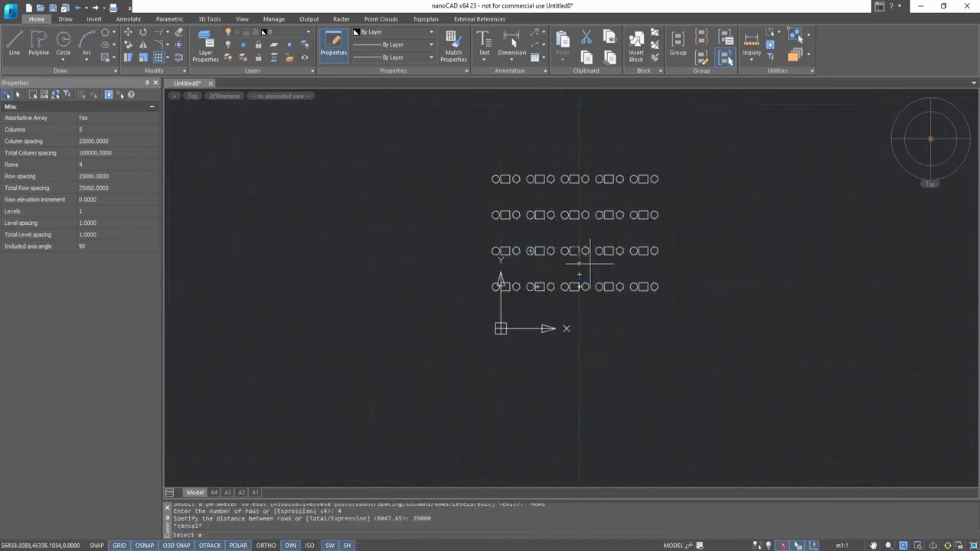
- Select the finished array and inspect it at different zoom levels
scroll(608, 212, "up", 2)
left_click(503, 269)
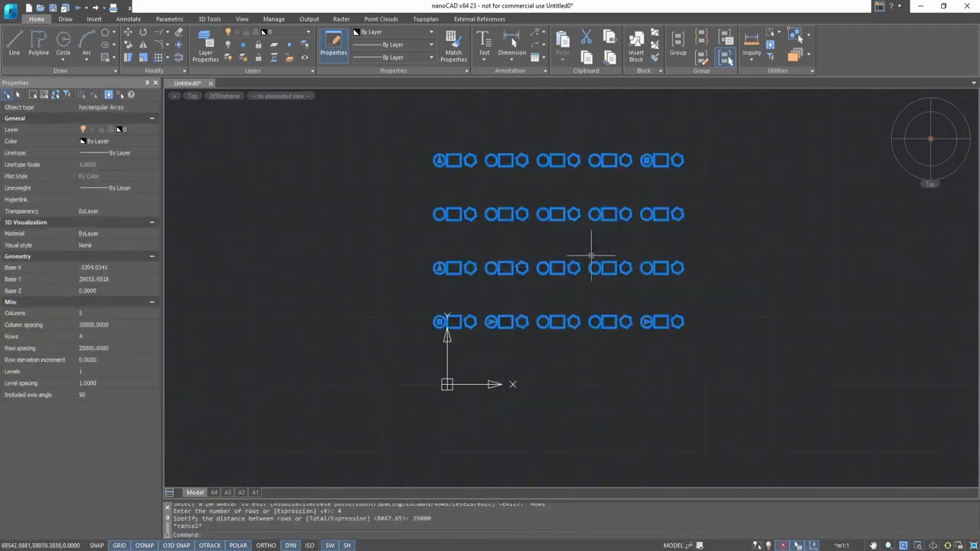
scroll(591, 255, "up", 1)
scroll(588, 257, "down", 1)
scroll(580, 196, "up", 1)
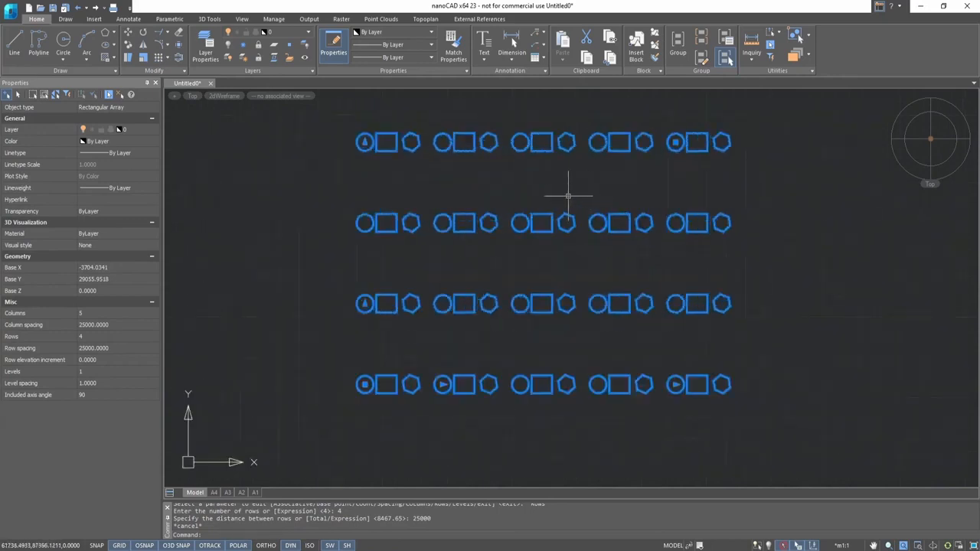
scroll(394, 181, "down", 1)
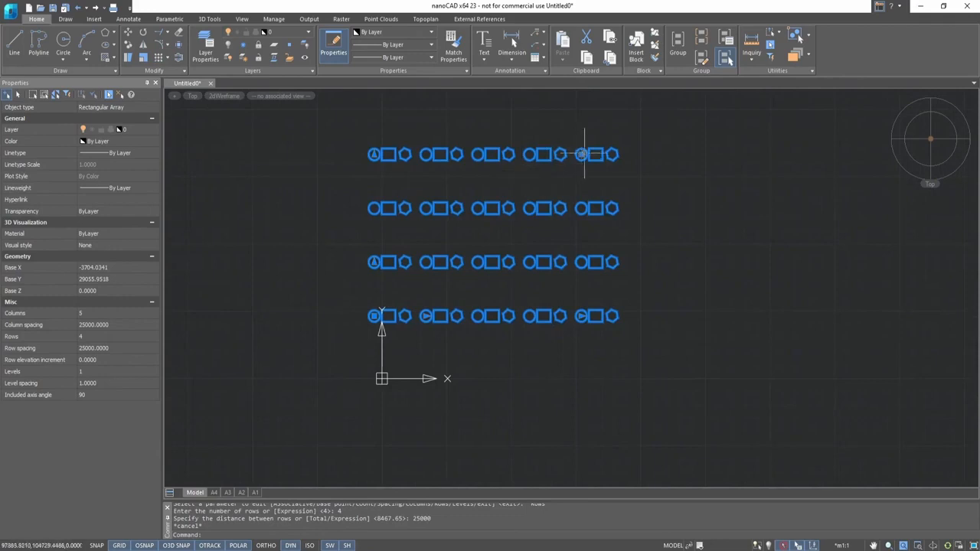
- Try editing the array's column count and row count grips
mouse_move(582, 155)
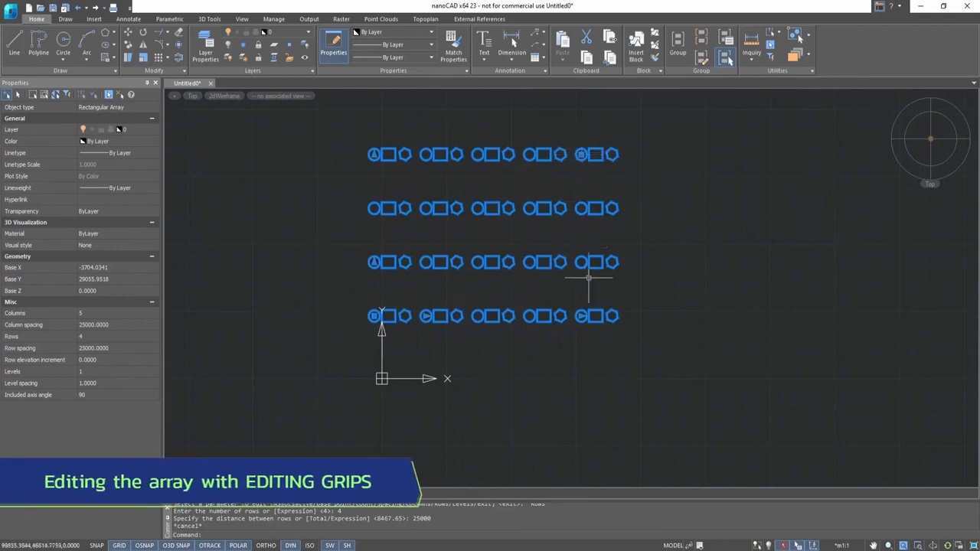
left_click(582, 316)
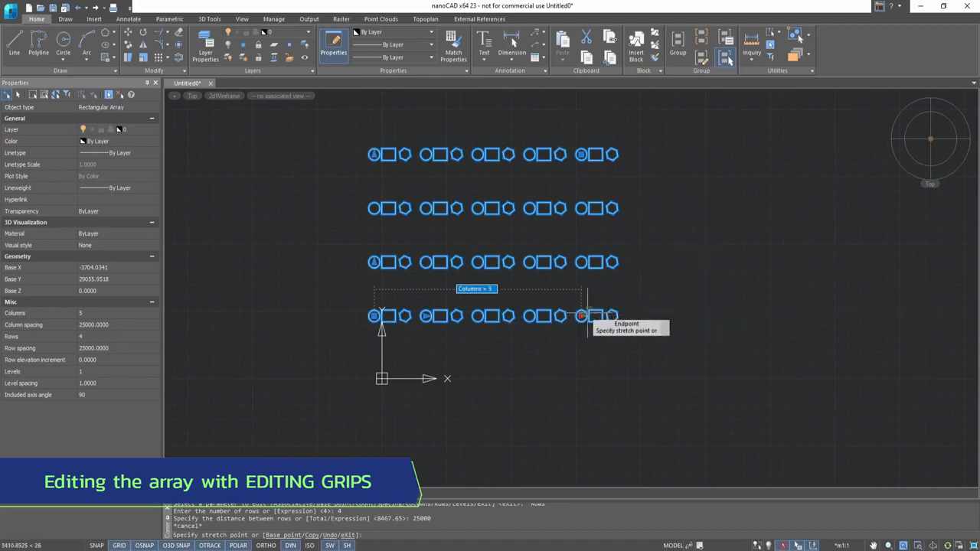
key("Escape")
mouse_move(374, 156)
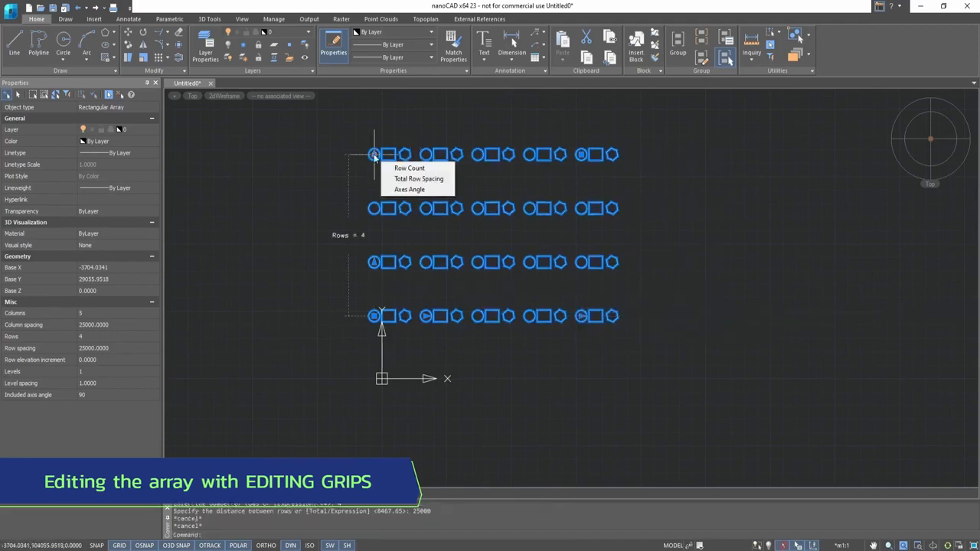
left_click(409, 168)
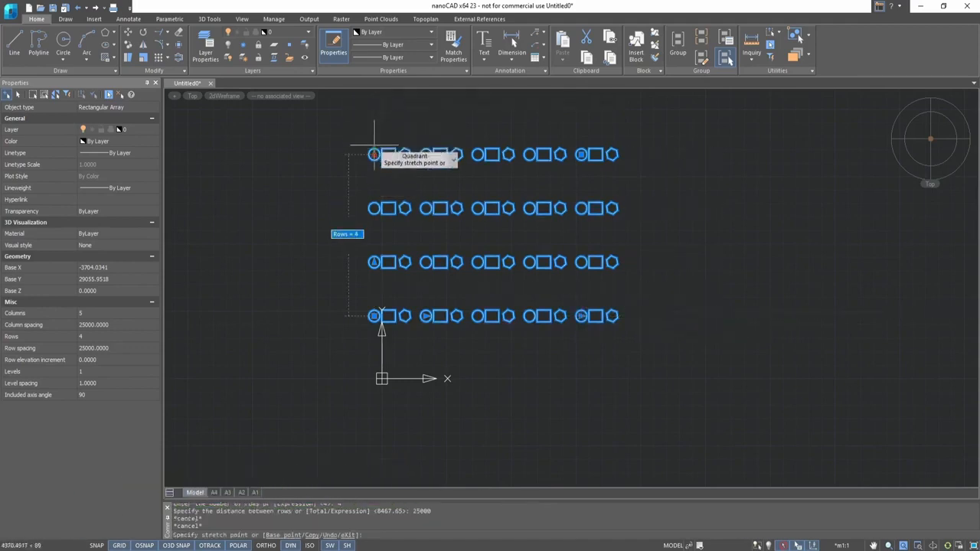
scroll(372, 111, "down", 2)
key("Escape")
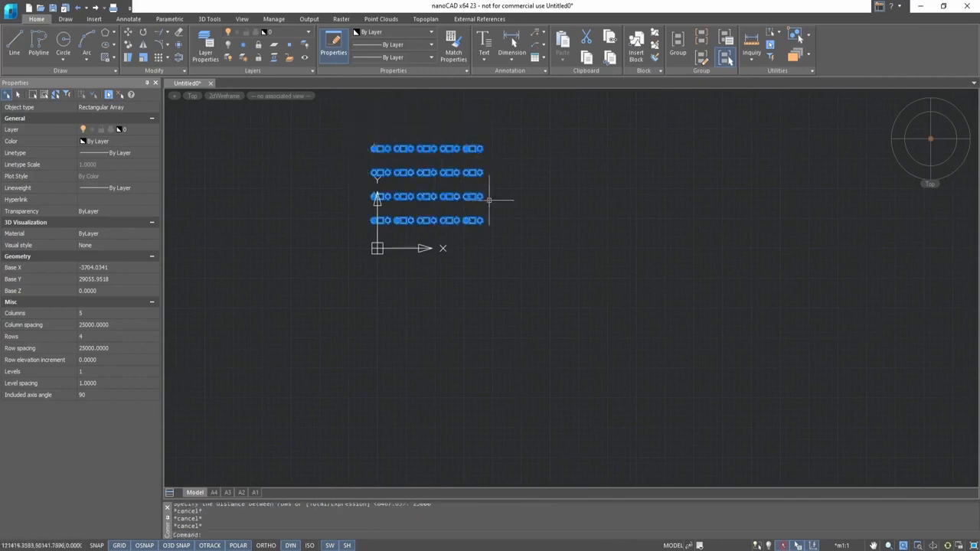
- Try stretching the array's base grip and column spacing grip
mouse_move(467, 222)
left_click(506, 236)
key("Escape")
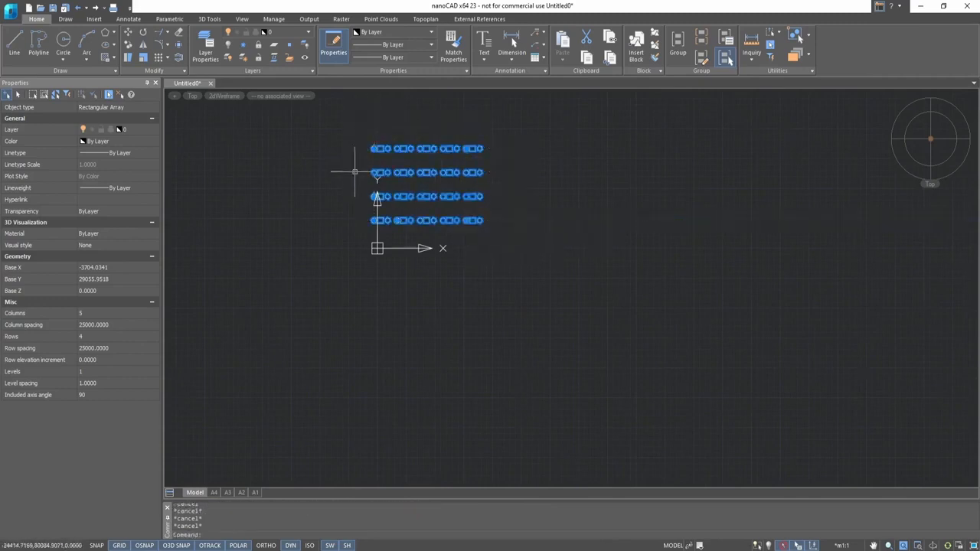
scroll(350, 170, "up", 2)
left_click(389, 209)
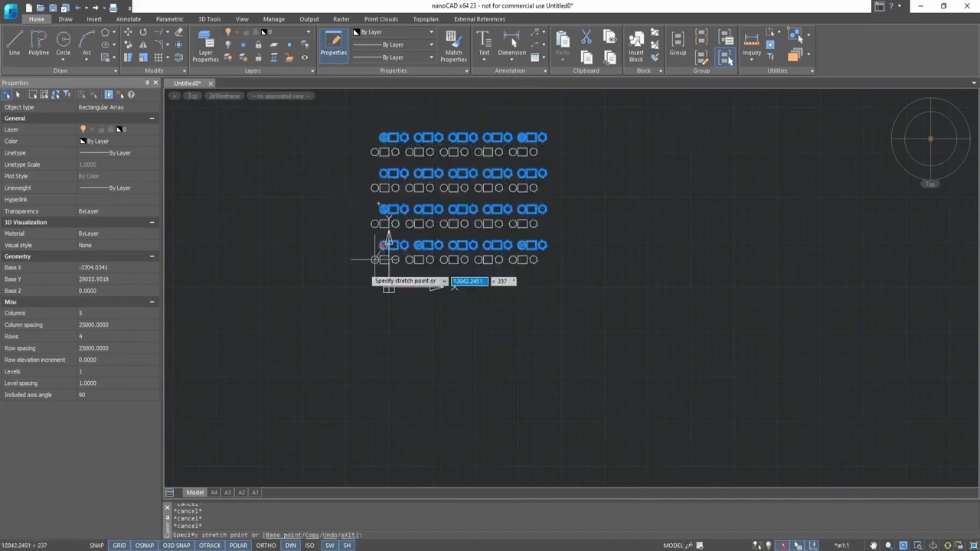
key("Escape")
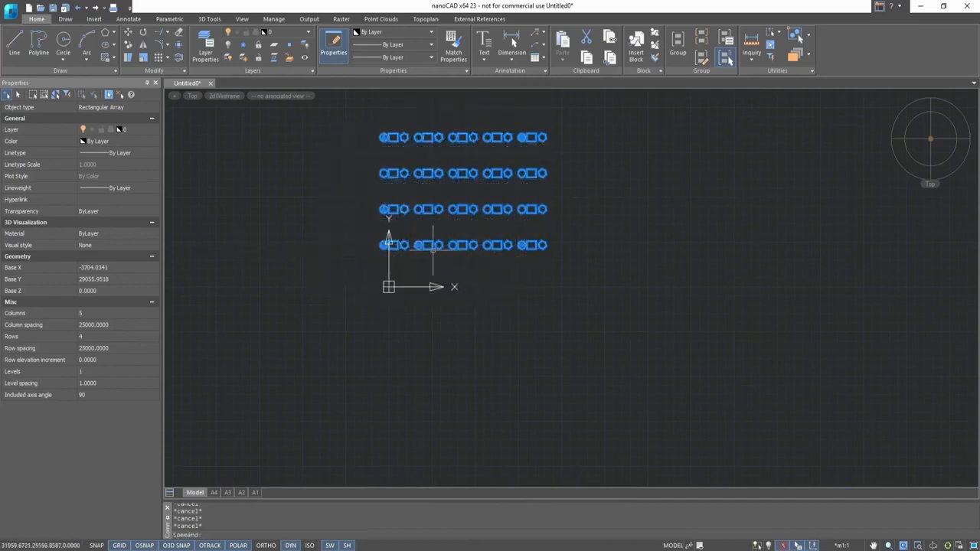
left_click(418, 245)
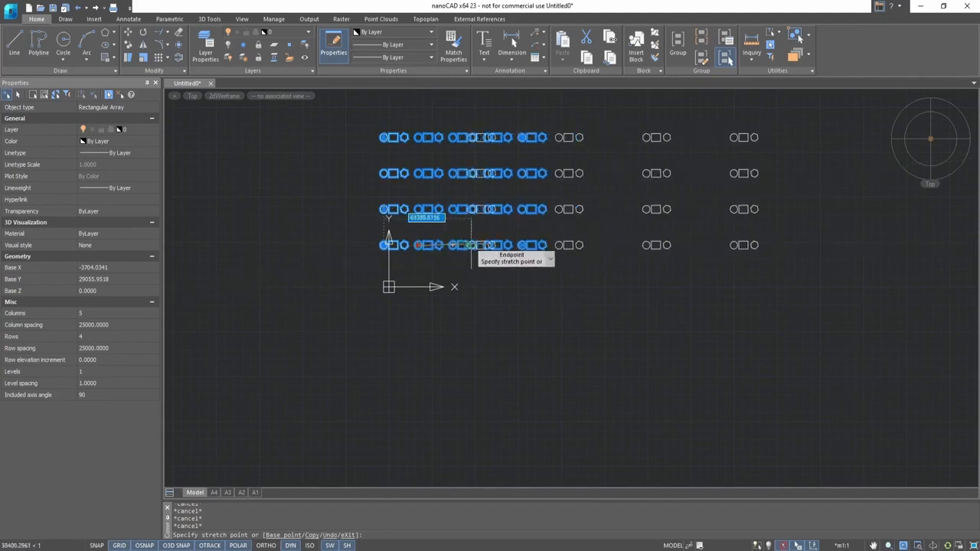
key("Escape")
- Open the rectangular array's source objects for editing
scroll(451, 187, "up", 3)
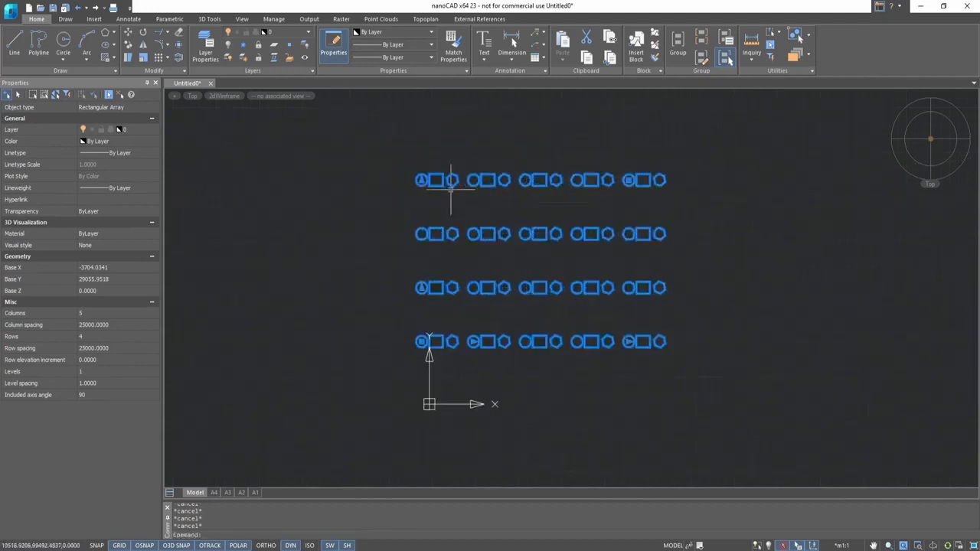
scroll(452, 188, "up", 2)
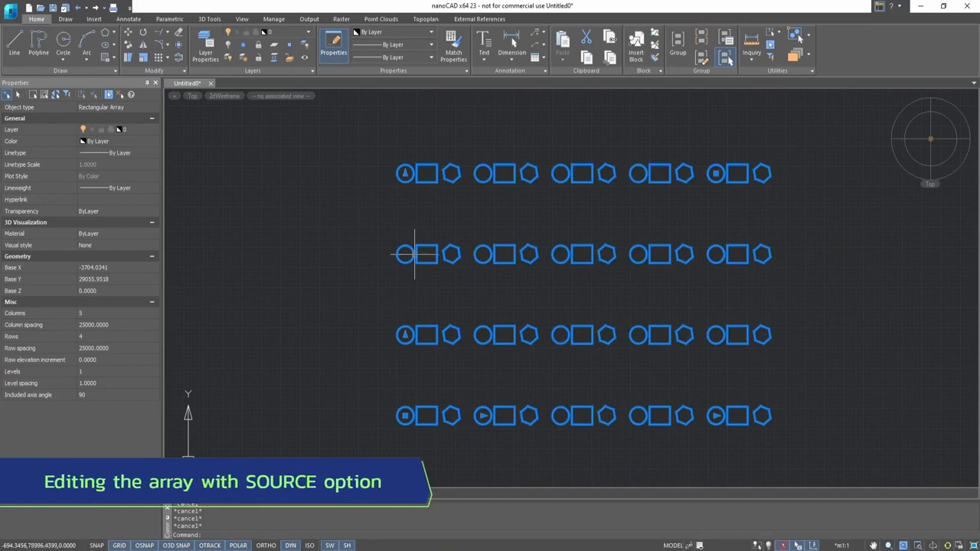
left_click(405, 335)
key("Escape")
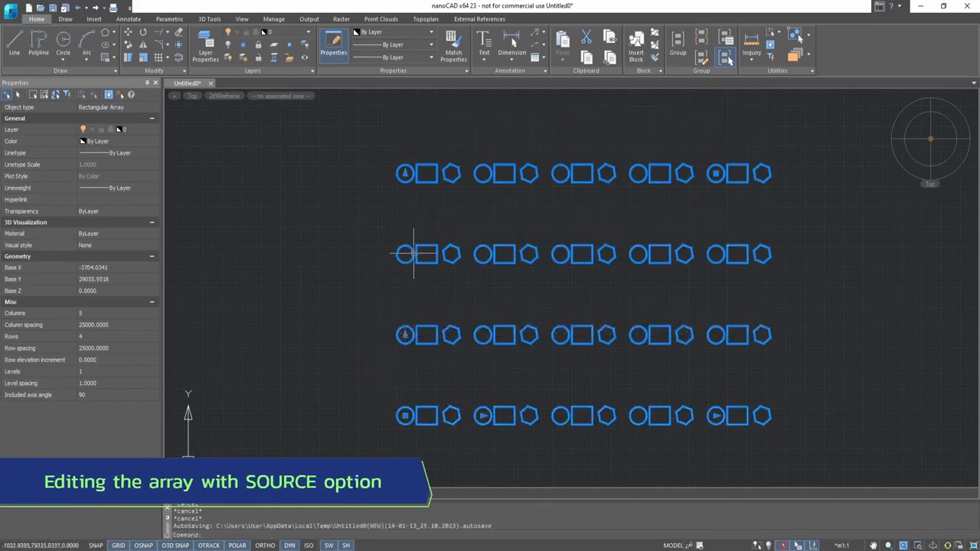
double_click(414, 254)
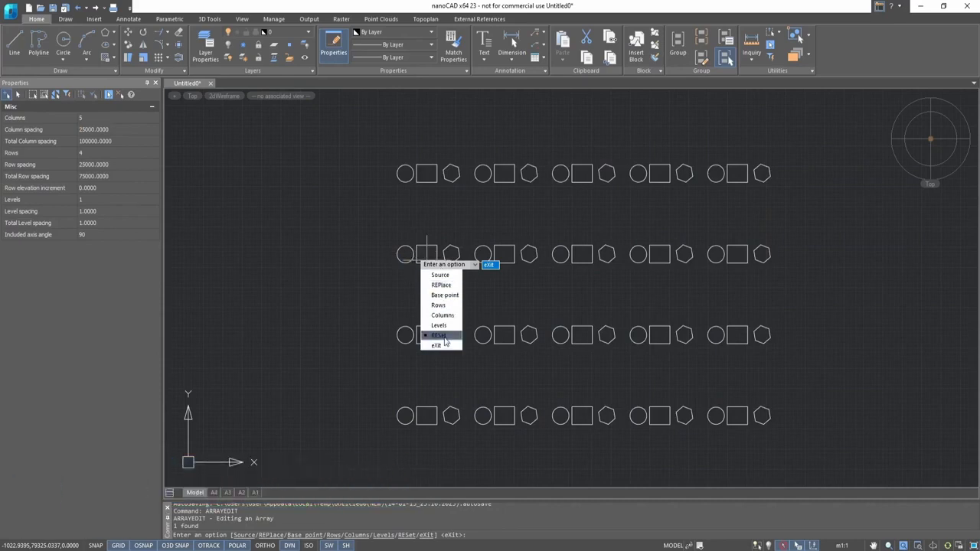
left_click(441, 275)
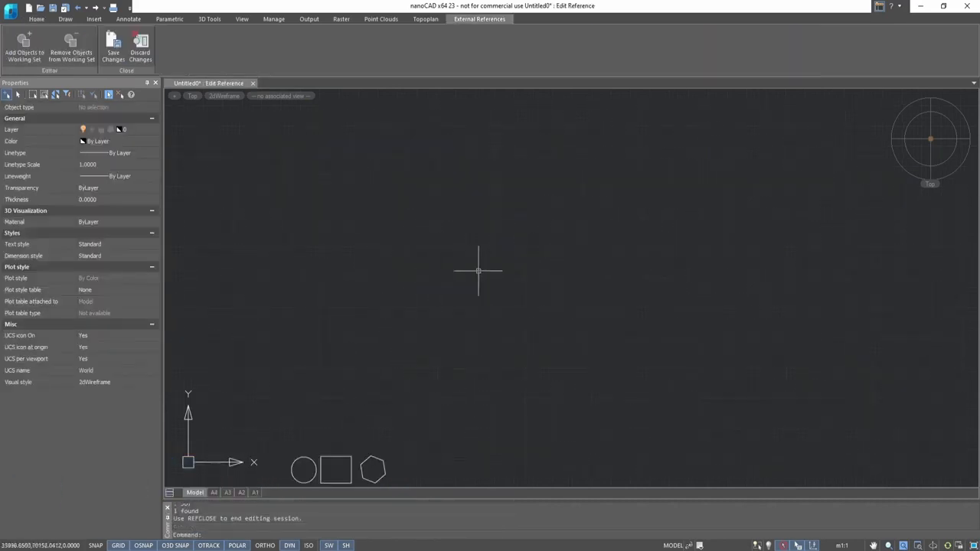
- Draw a smaller circle concentric with the source circle
scroll(509, 276, "up", 5)
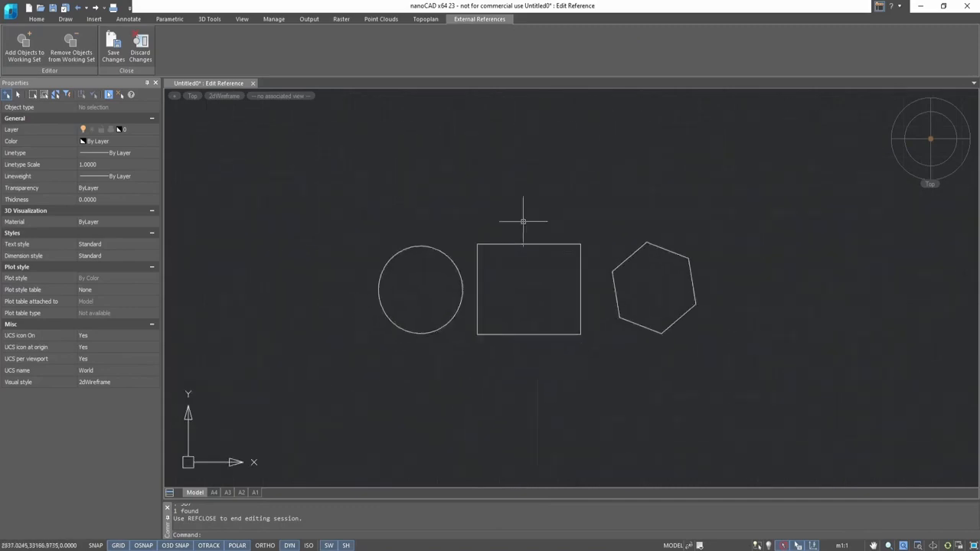
scroll(501, 229, "down", 4)
left_click(483, 243)
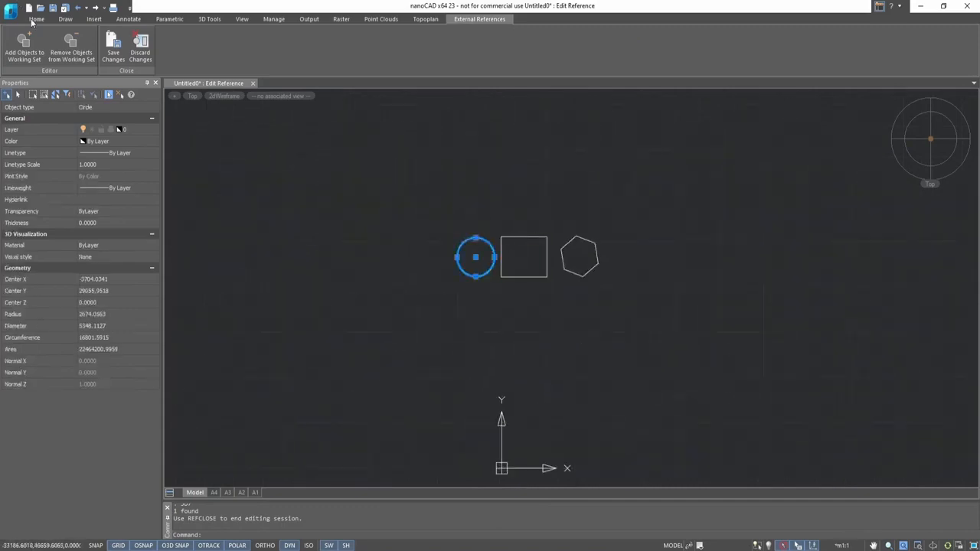
left_click(34, 19)
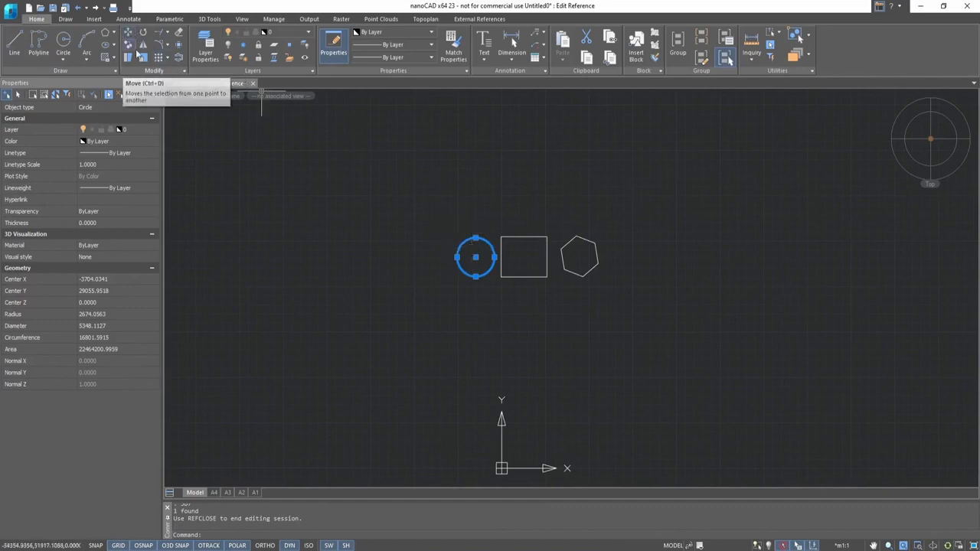
left_click(64, 40)
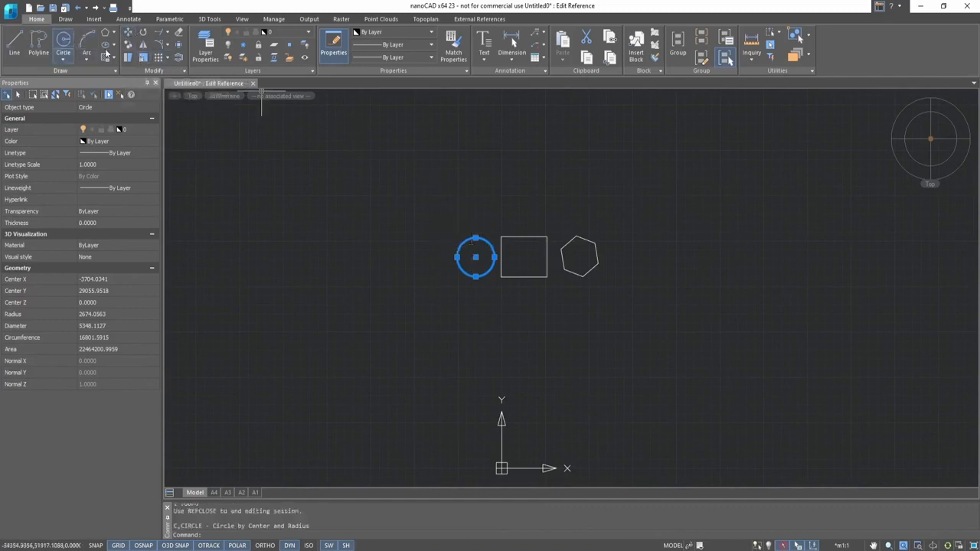
left_click(475, 257)
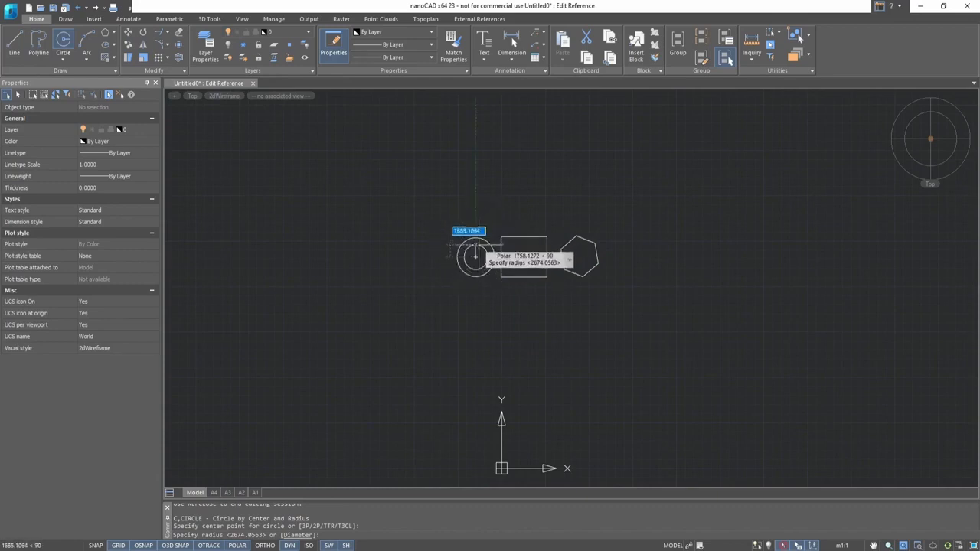
key("Escape")
- Erase the original larger source circle
left_click(483, 239)
scroll(483, 239, "up", 2)
type("e")
key("Return")
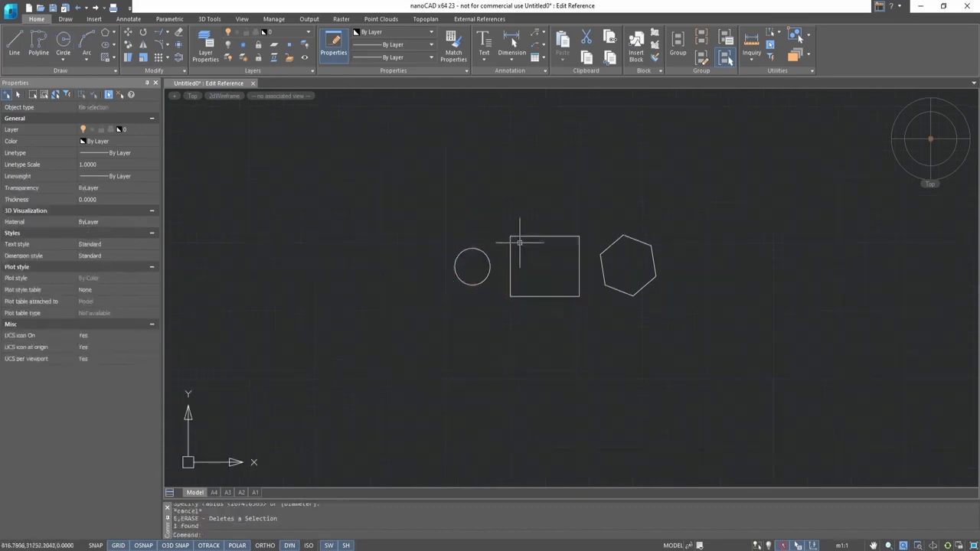
- Erase the source square
left_click(510, 243)
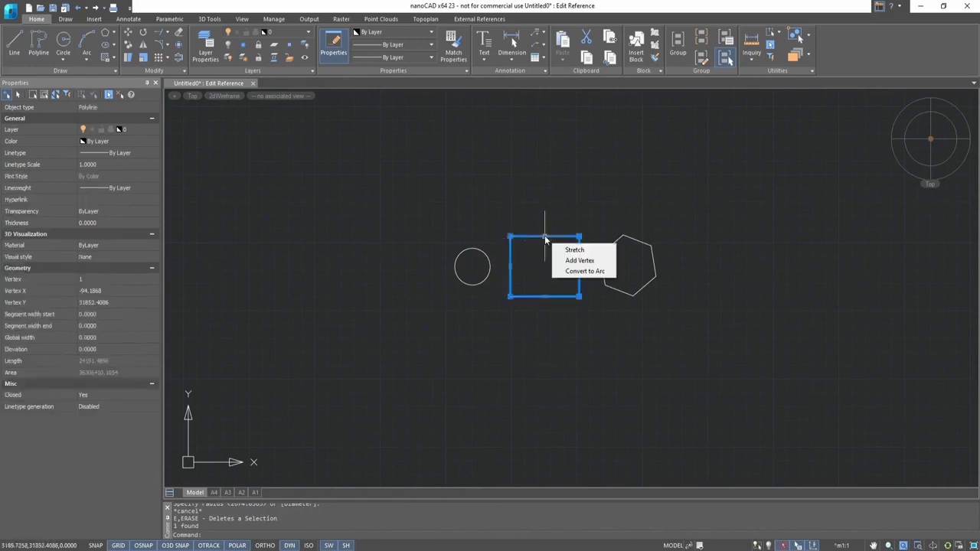
type("e")
key("Return")
- Draw a three-segment zigzag polyline in the square's place
left_click(39, 42)
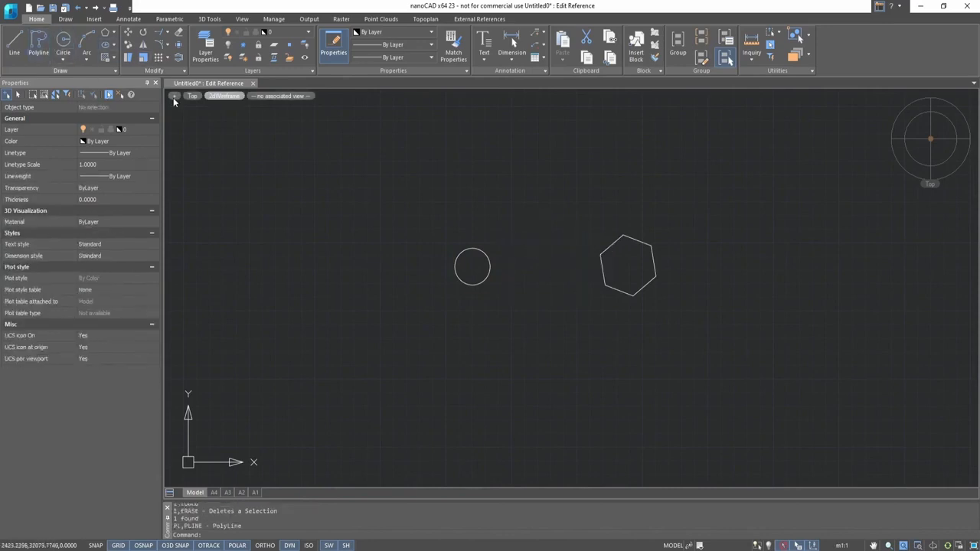
left_click(514, 213)
left_click(554, 239)
left_click(527, 267)
left_click(559, 327)
key("Escape")
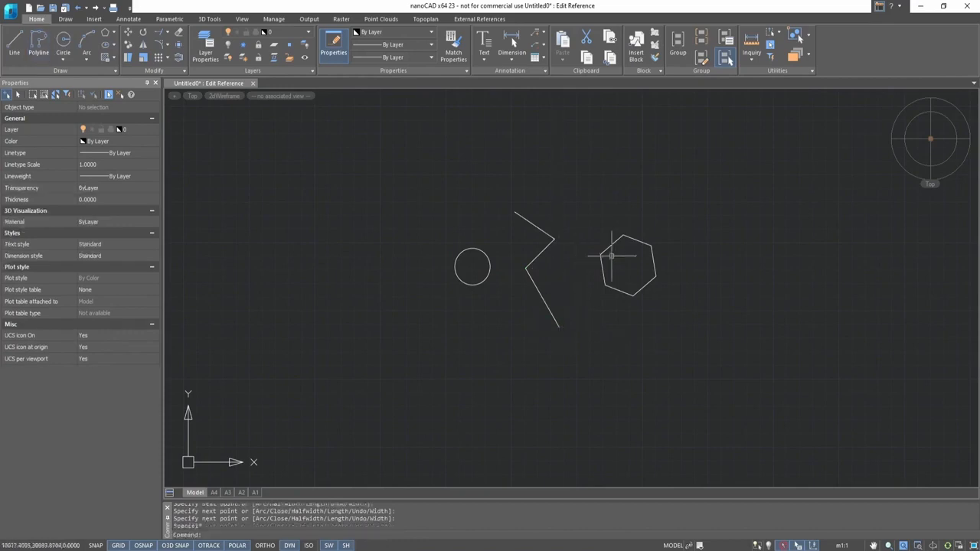
- Stretch the hexagon's right vertex about 2580 units further to the right
left_click(649, 245)
left_click(654, 264)
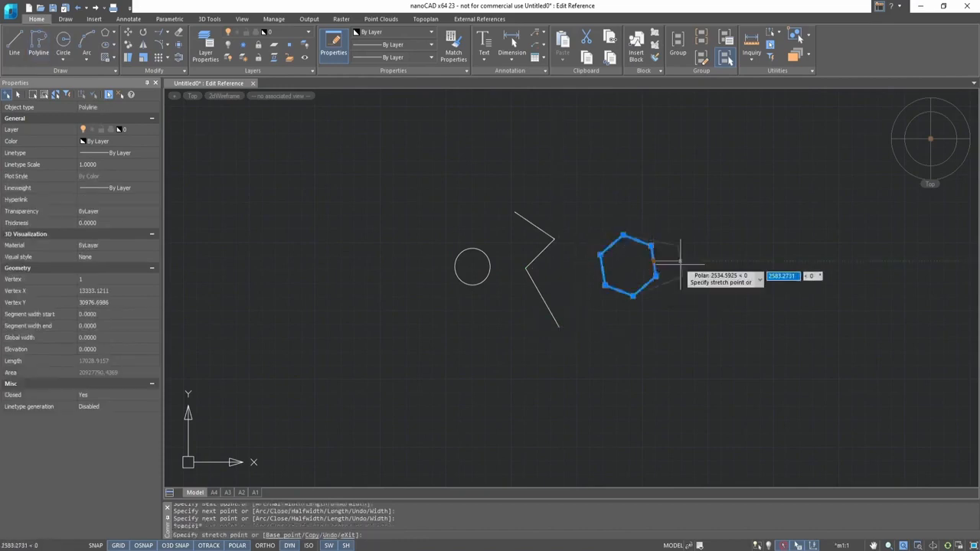
left_click(682, 263)
key("Escape")
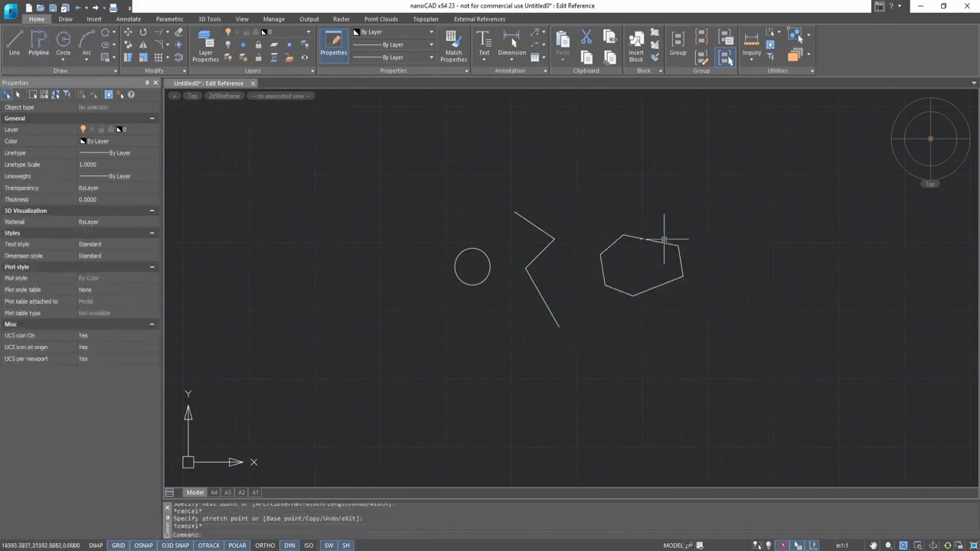
- Save the source changes and close the reference editing session
left_click(463, 20)
left_click(113, 48)
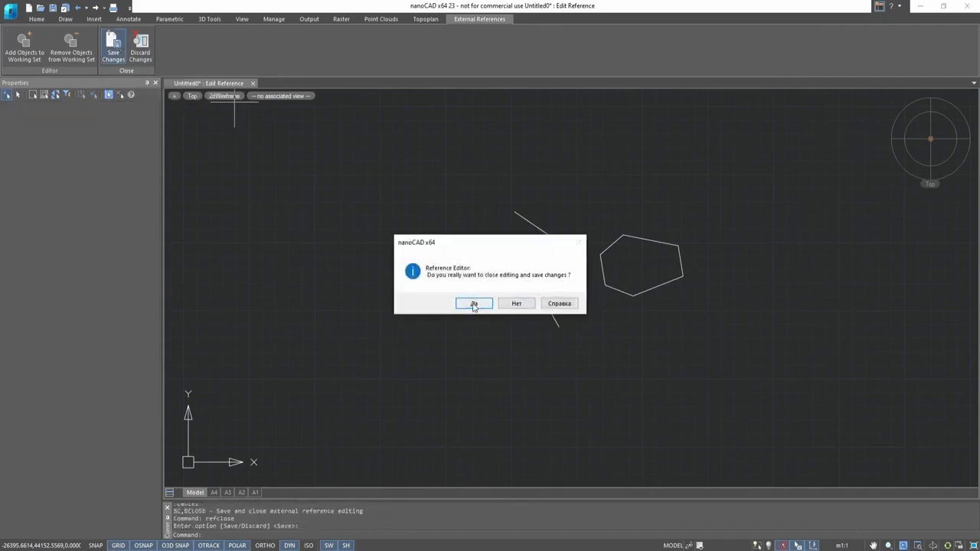
left_click(474, 304)
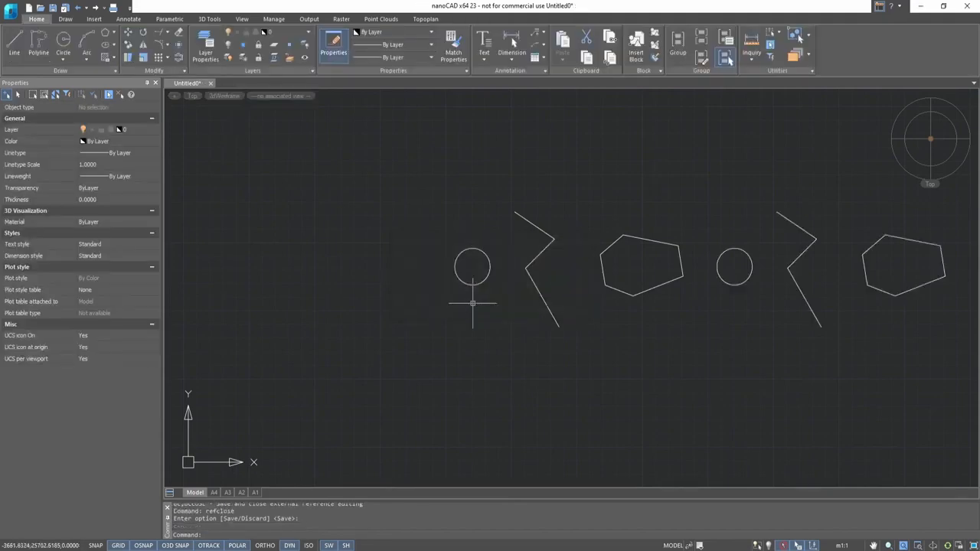
- Examine the updated array across all its rows and columns
middle_click_drag(613, 223, 417, 284)
scroll(417, 285, "down", 8)
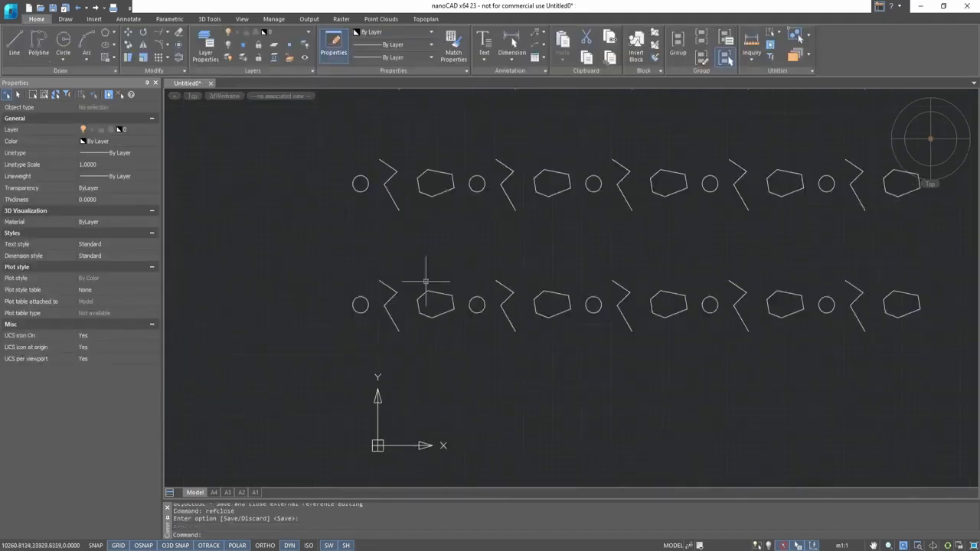
middle_click_drag(491, 271, 497, 319)
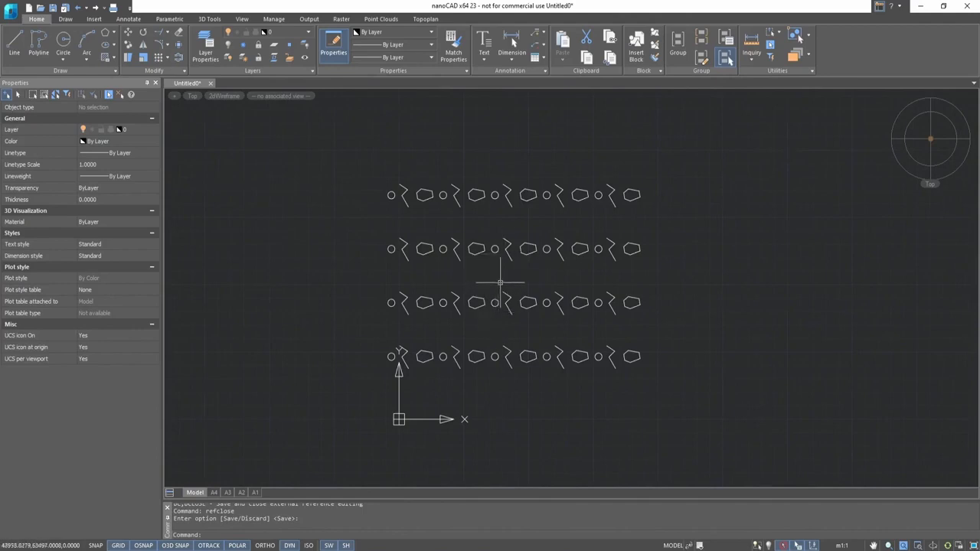
scroll(643, 284, "up", 2)
middle_click_drag(648, 287, 685, 285)
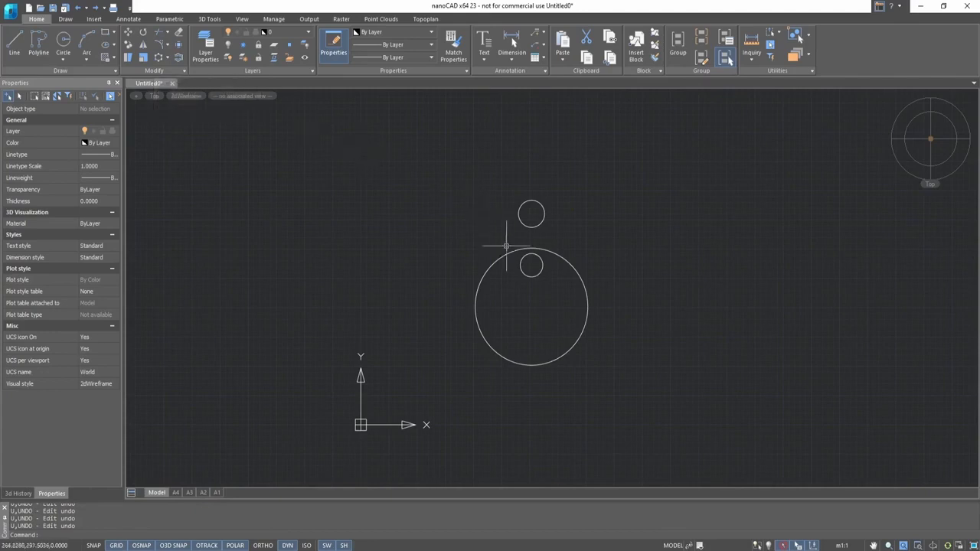
- Create a polar array of the small circle around the large circle's centre
scroll(535, 301, "up", 2)
middle_click_drag(535, 301, 535, 330)
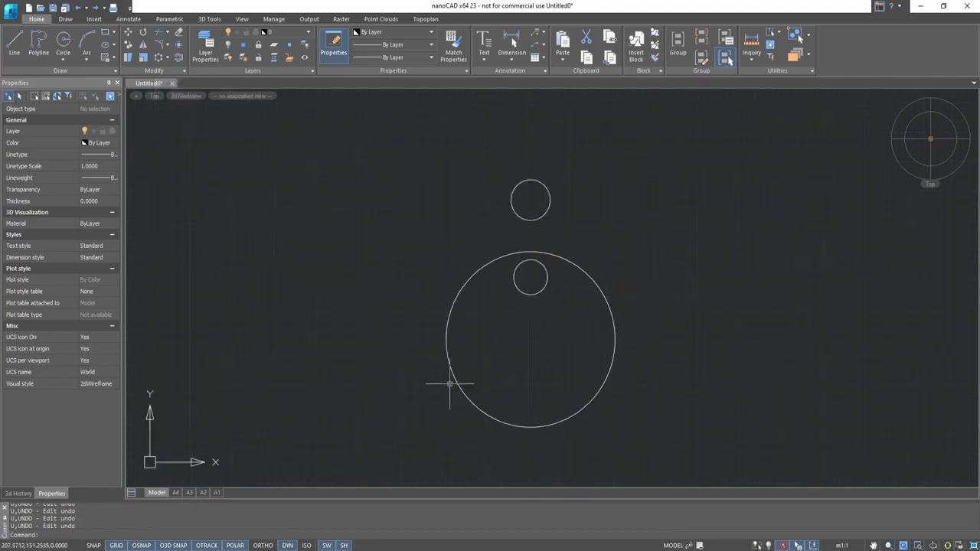
left_click(530, 294)
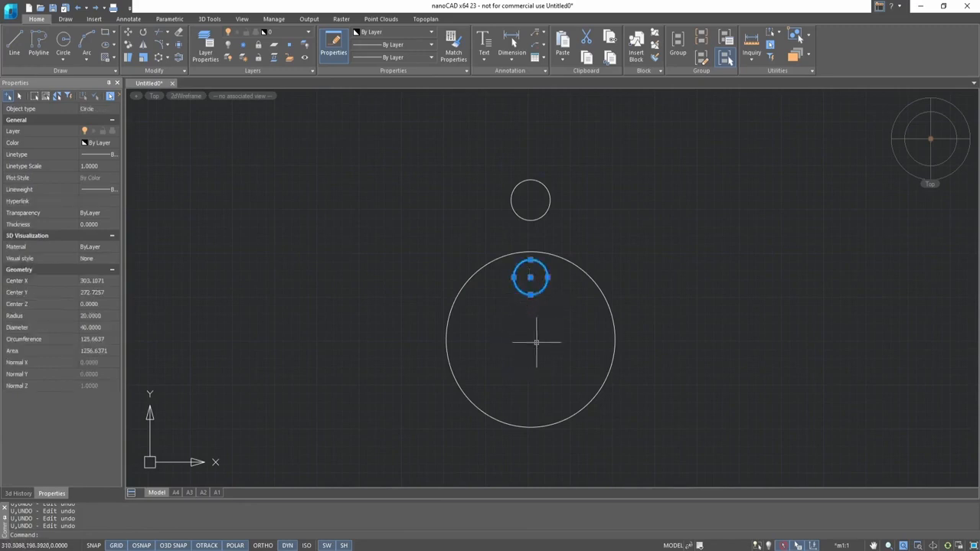
left_click(159, 58)
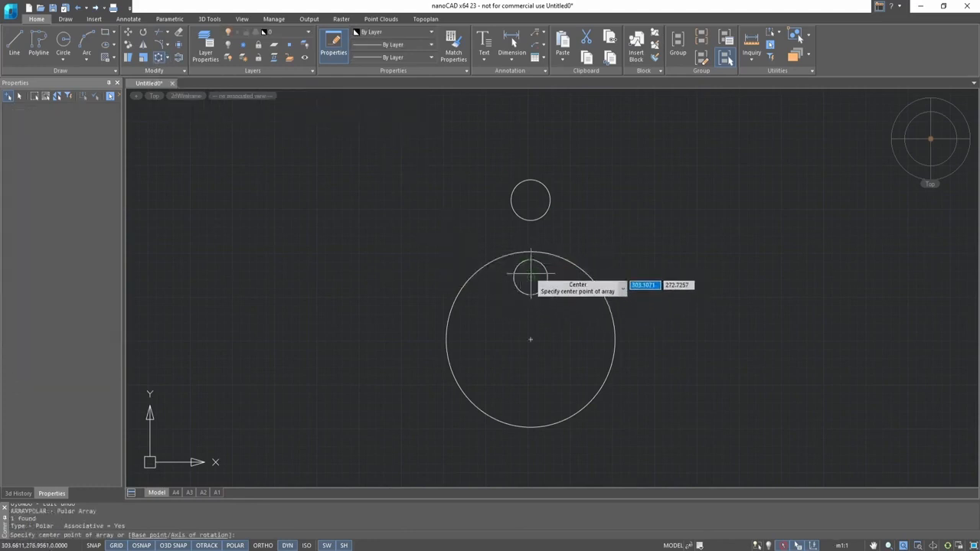
left_click(530, 339)
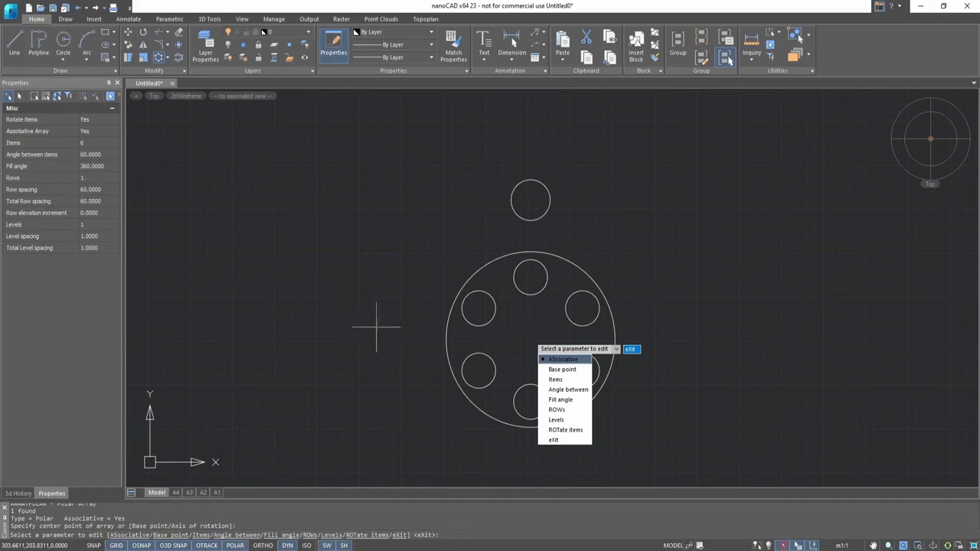
key("Escape")
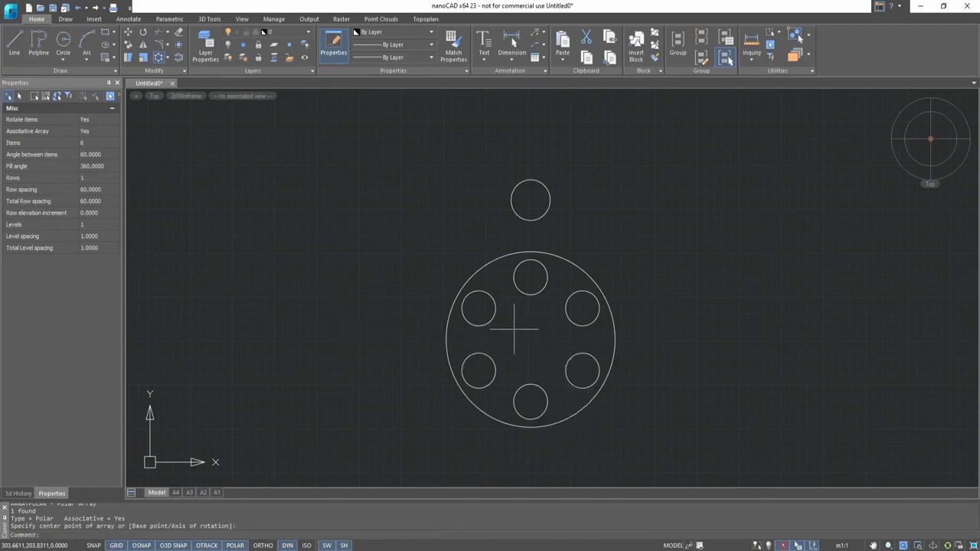
- Try the polar array's centre, item and radius grips
left_click(536, 291)
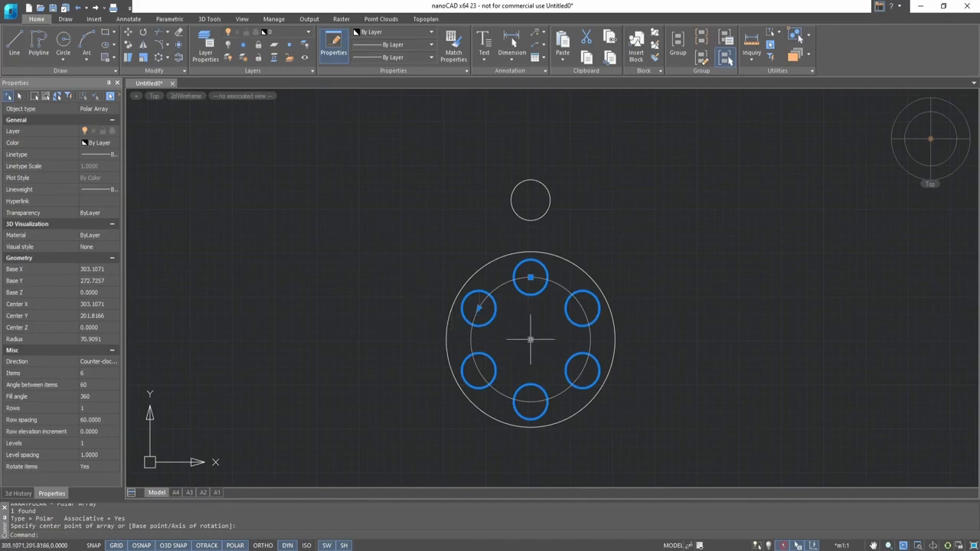
left_click(530, 340)
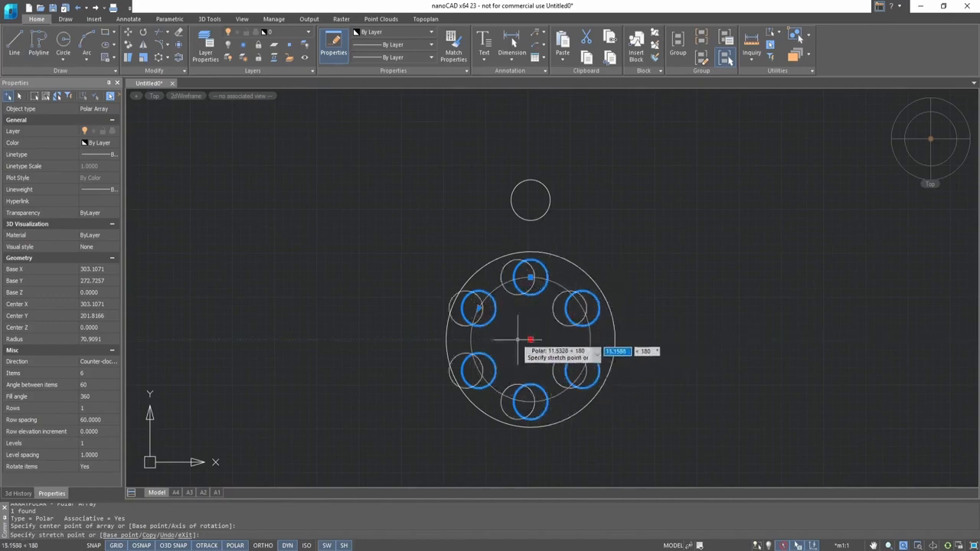
key("Escape")
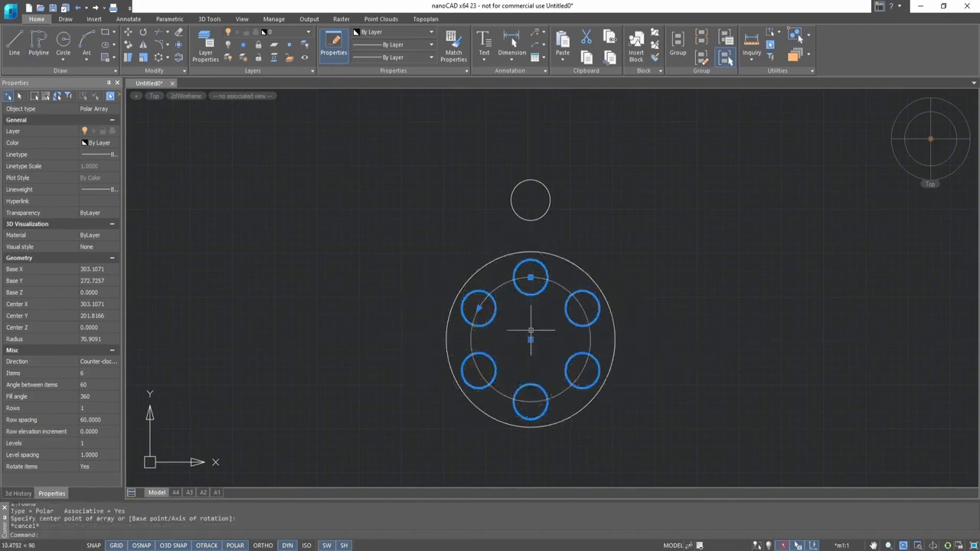
left_click(478, 307)
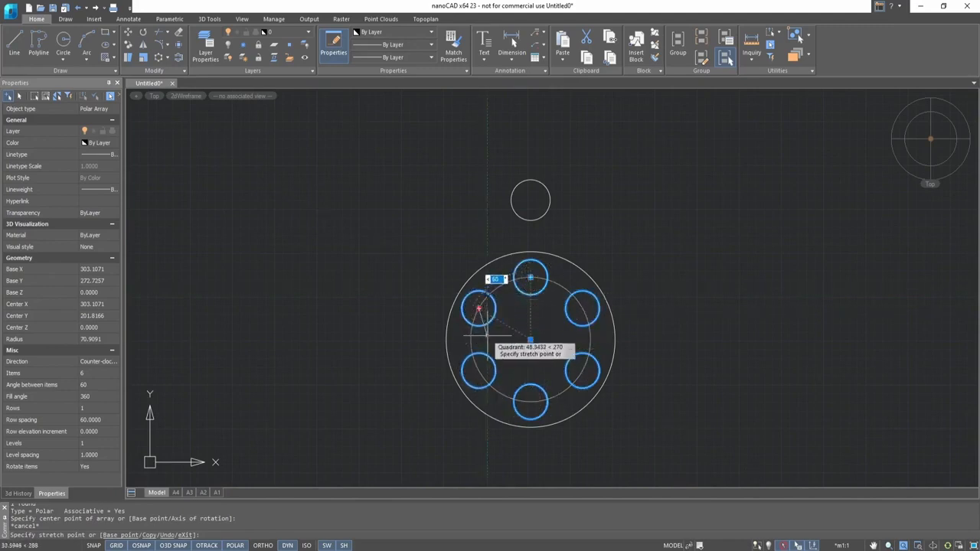
key("Escape")
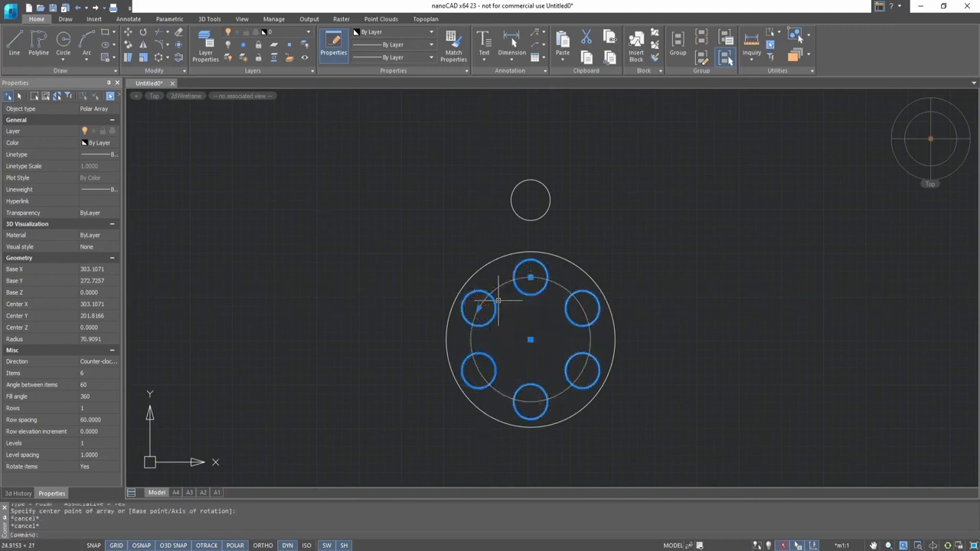
mouse_move(531, 280)
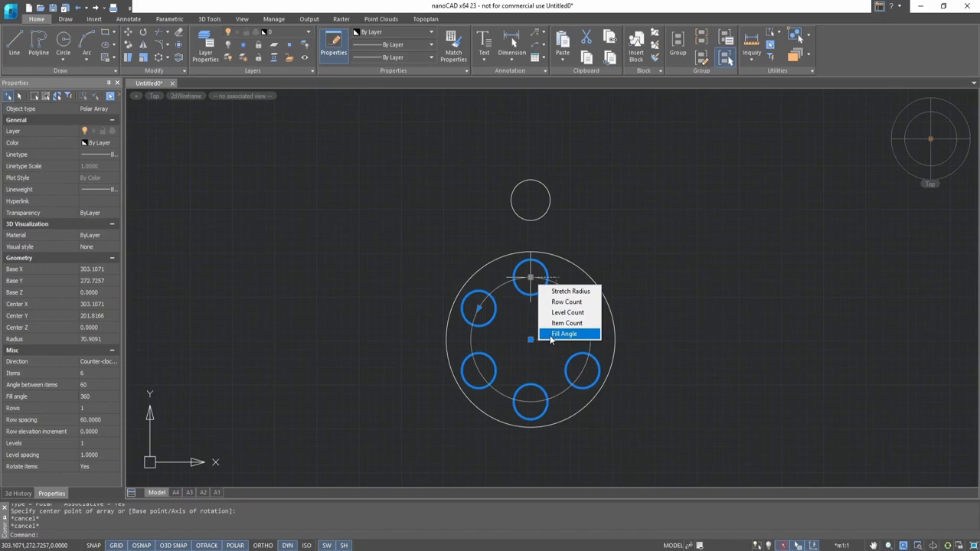
key("Escape")
key("Escape")
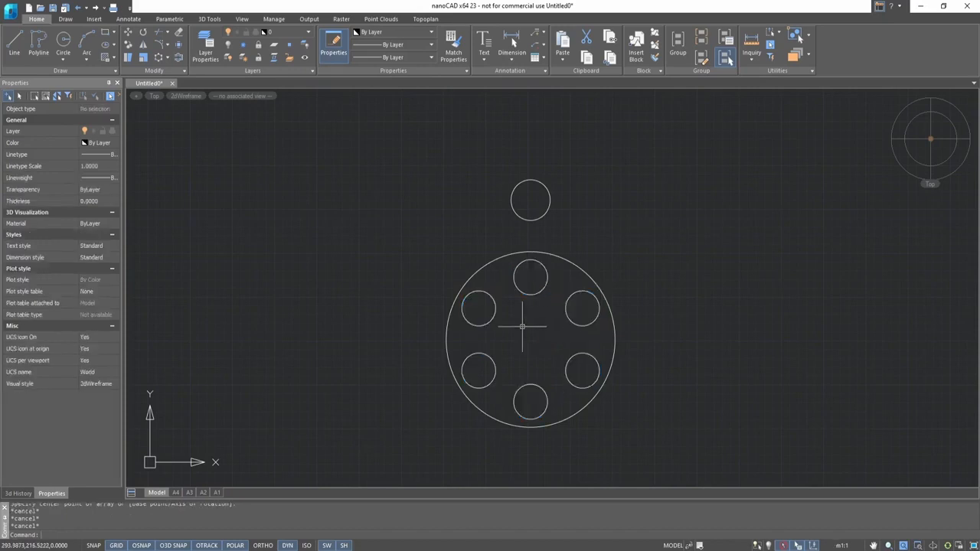
- Create a polar array of the outer small circle around the large circle's centre
left_click(528, 222)
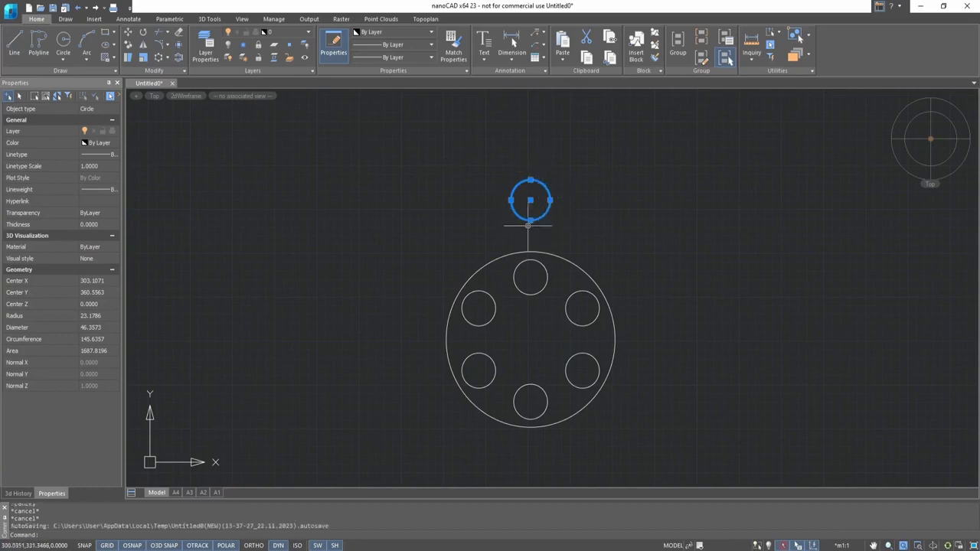
left_click(160, 57)
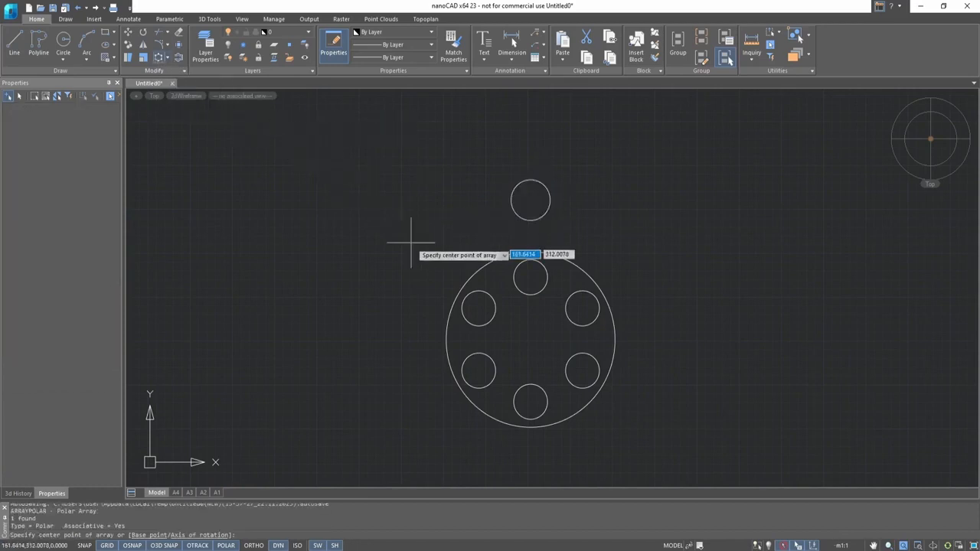
left_click(530, 340)
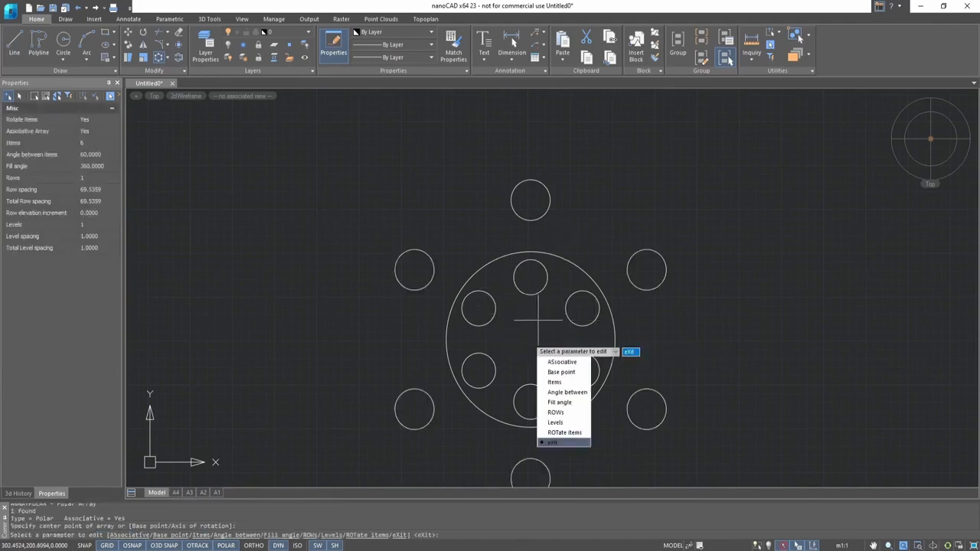
scroll(534, 301, "down", 2)
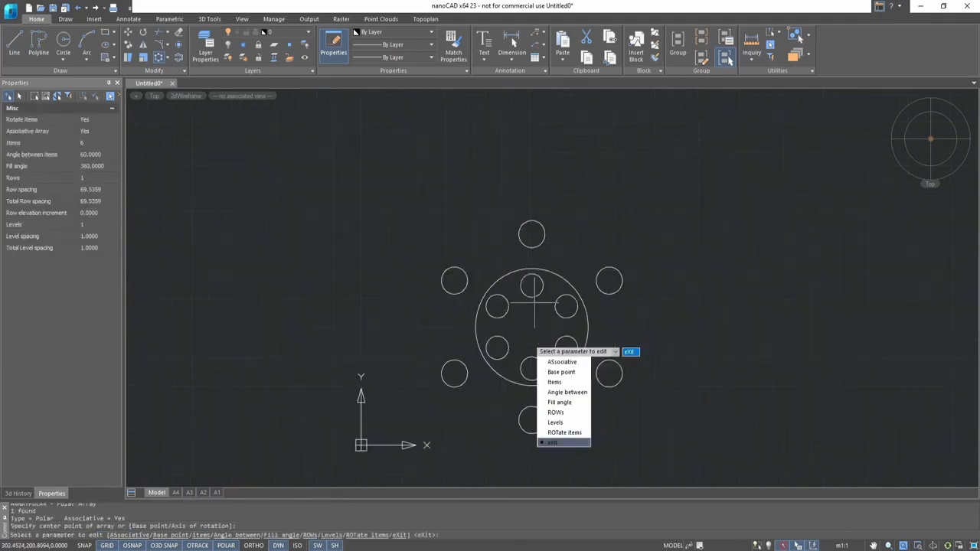
left_click(562, 442)
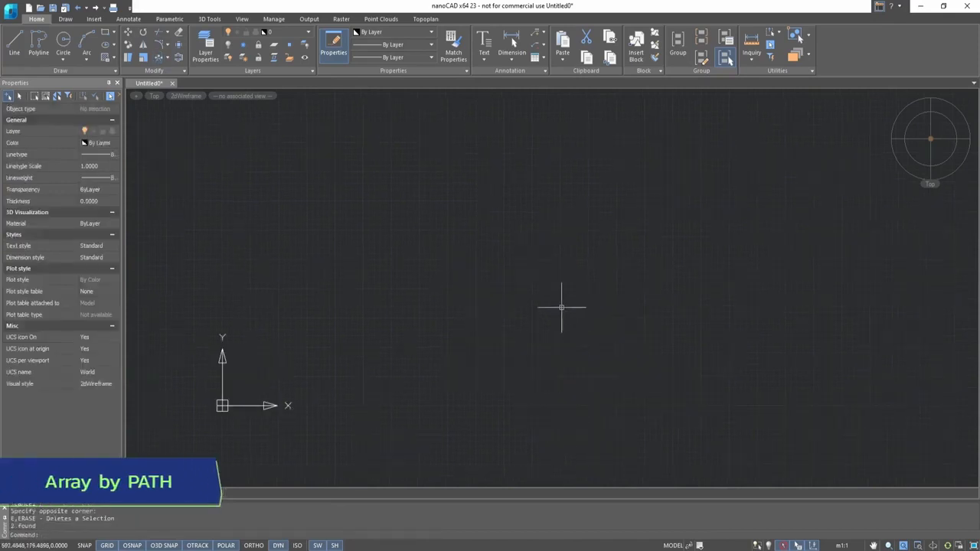
- Draw a horizontal line to serve as an array path
left_click(14, 44)
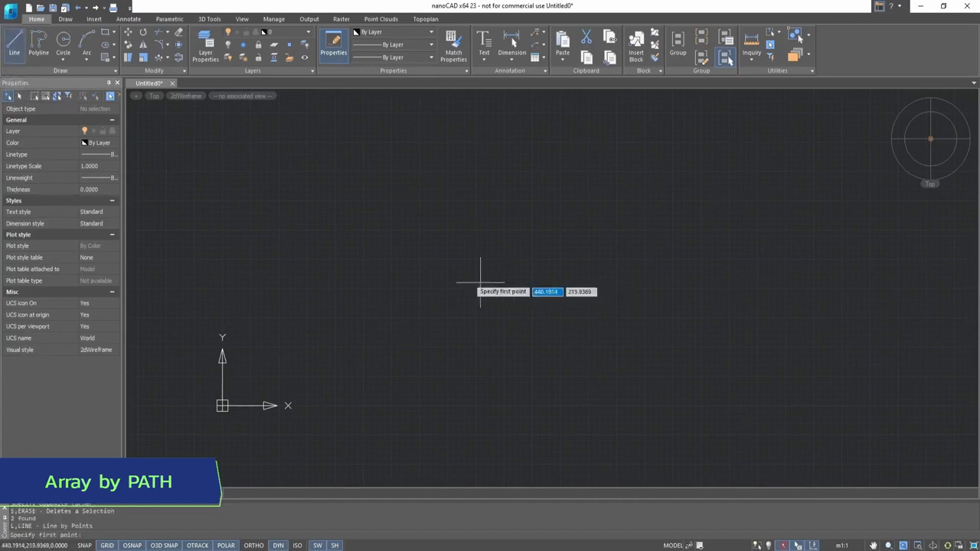
left_click(301, 307)
left_click(501, 308)
scroll(261, 238, "up", 4)
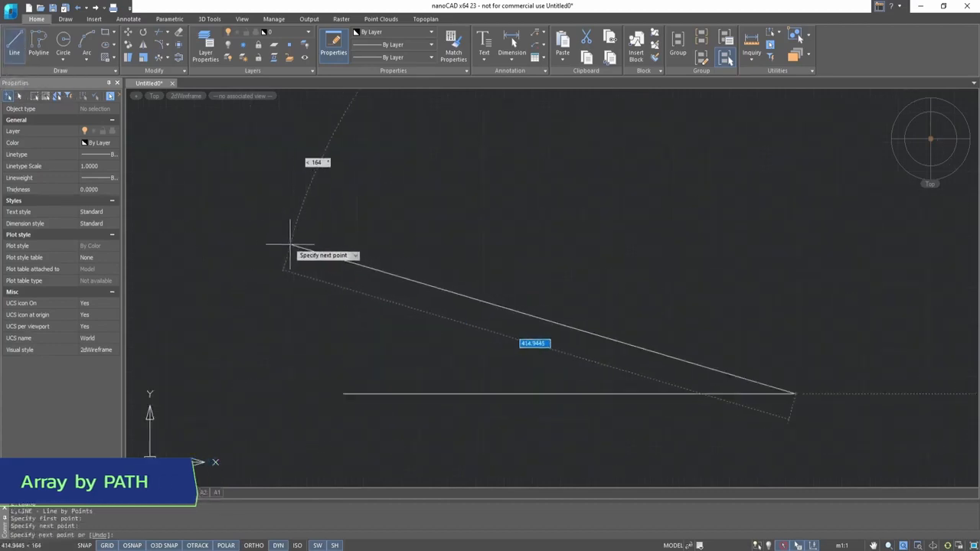
scroll(507, 284, "down", 2)
key("Escape")
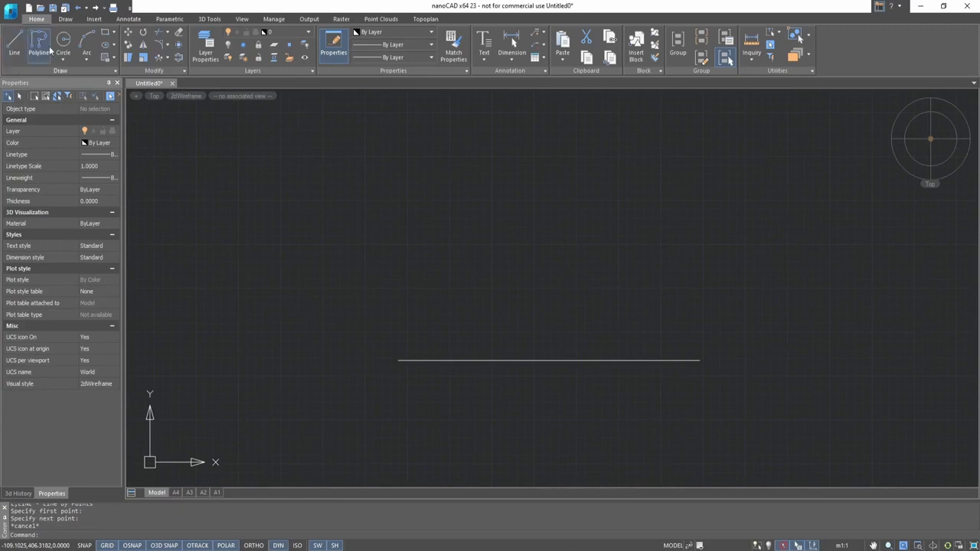
- Draw a small circle above the left end of the line
left_click(63, 42)
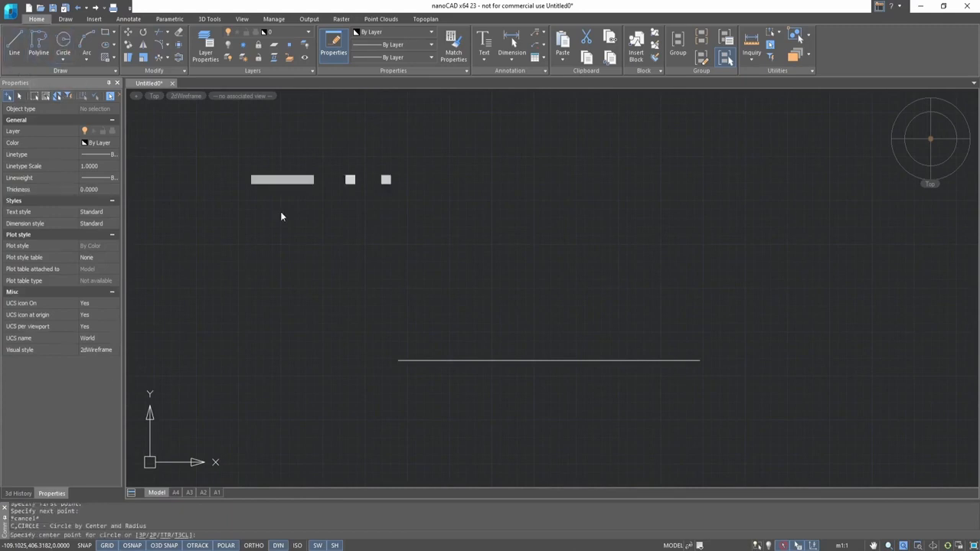
left_click(397, 306)
left_click(418, 291)
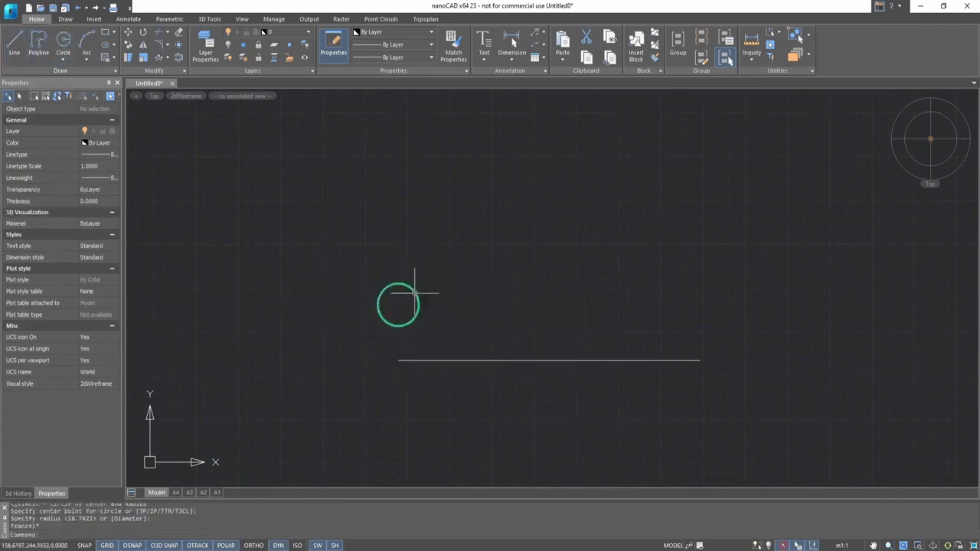
- Create a path array of the small circle along the horizontal line
left_click(161, 58)
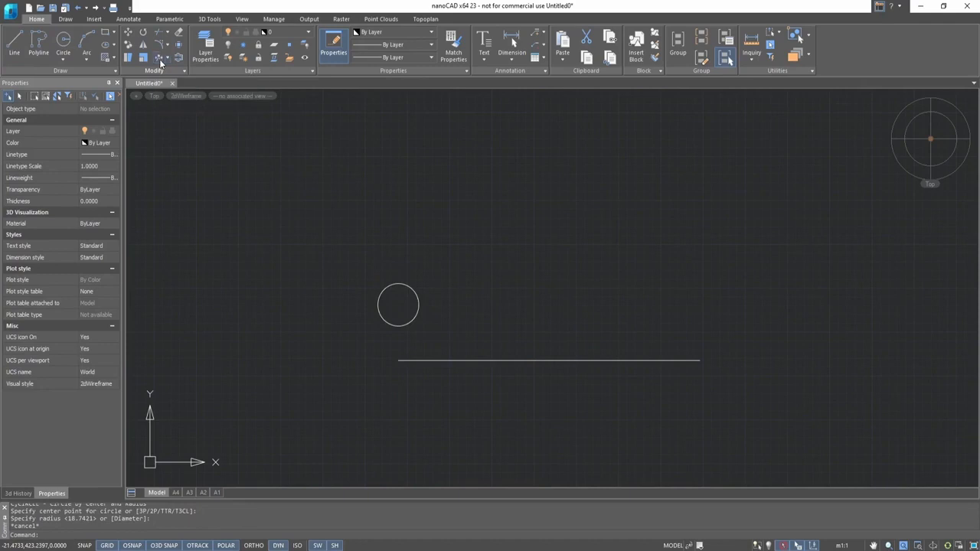
left_click(417, 316)
key("Return")
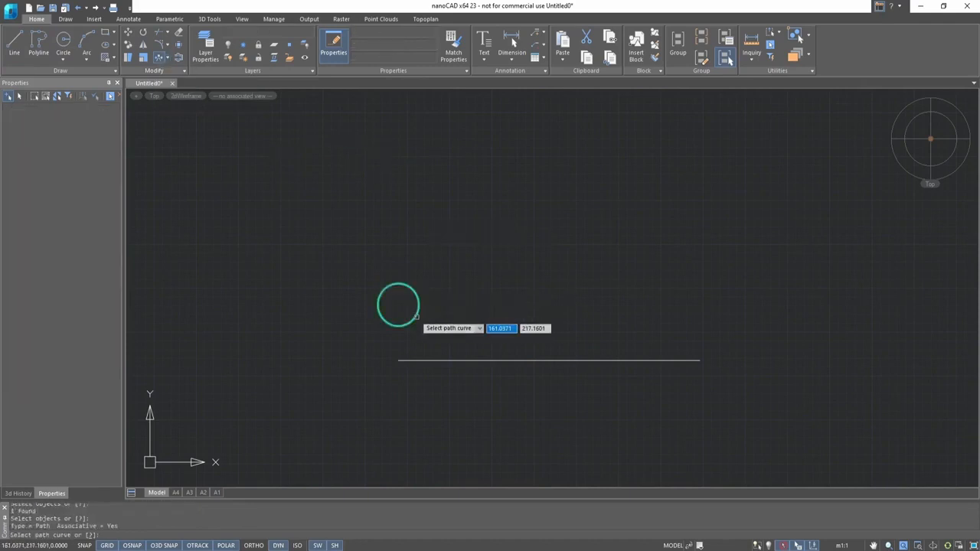
left_click(450, 360)
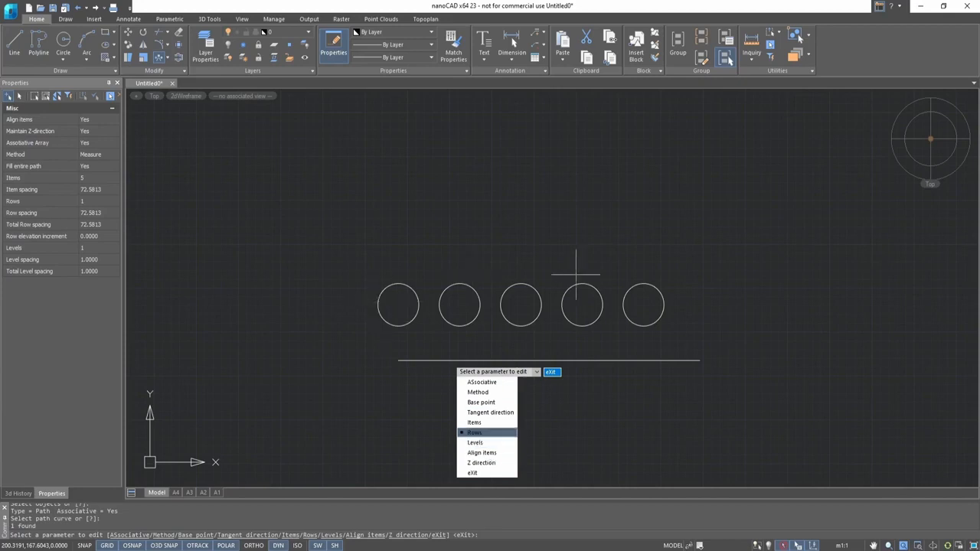
- Set the path array to 2 rows, keeping the default row spacing and elevation
left_click(488, 435)
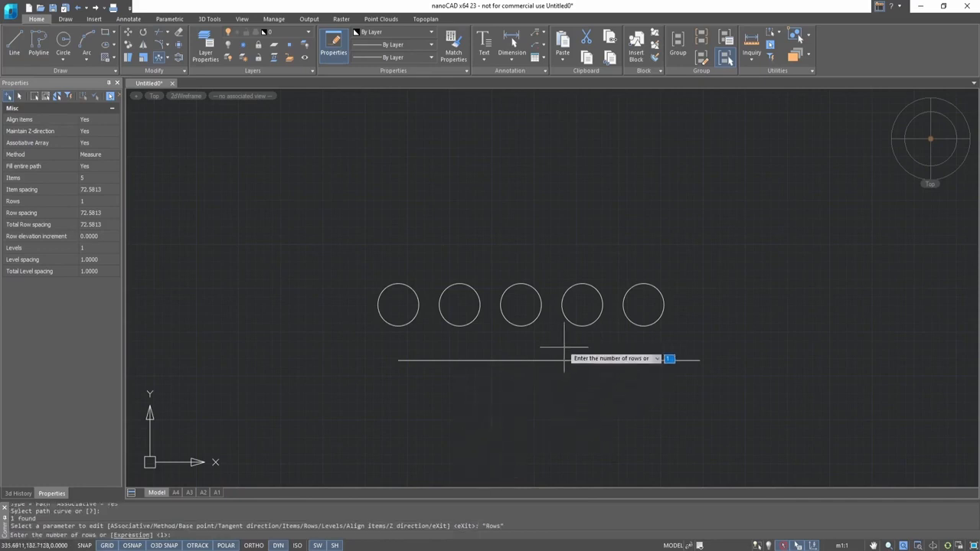
key("Return")
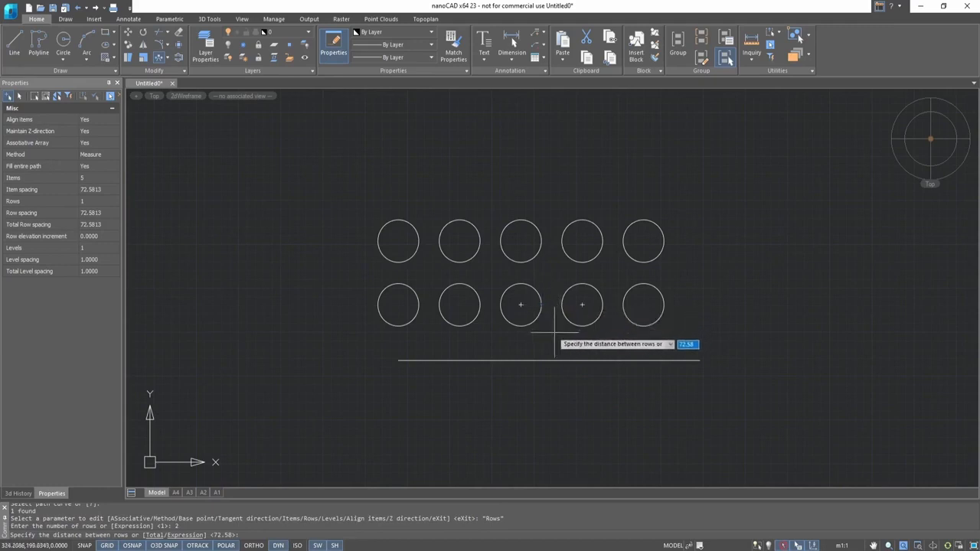
key("Return")
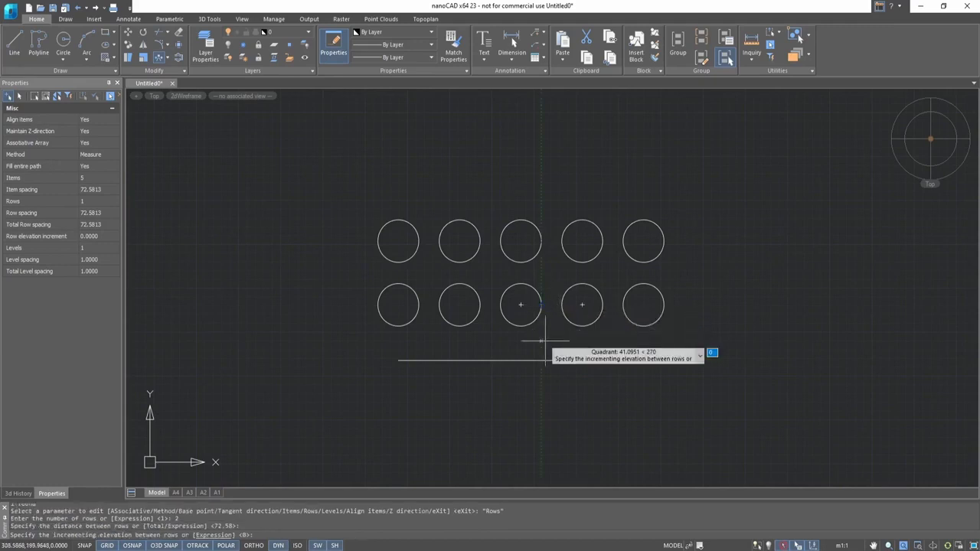
key("Return")
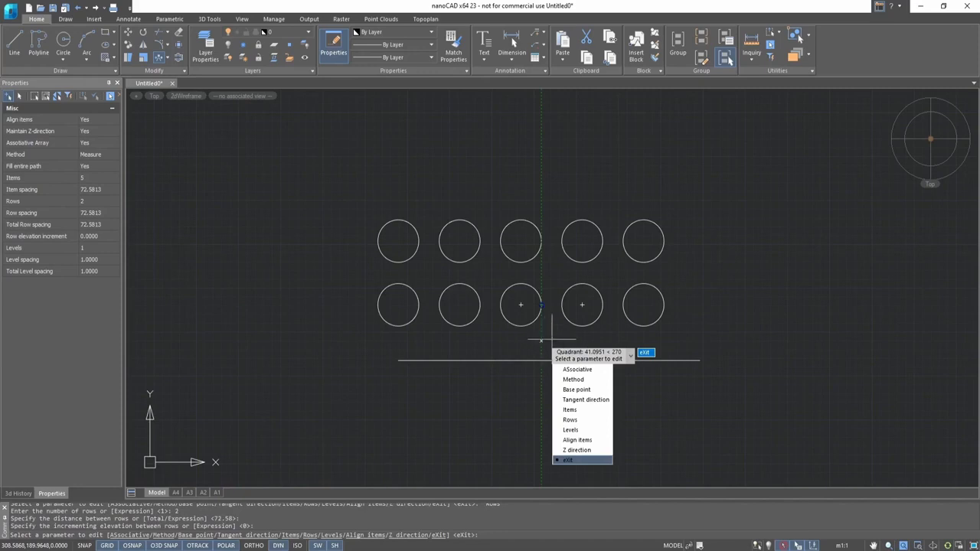
key("Return")
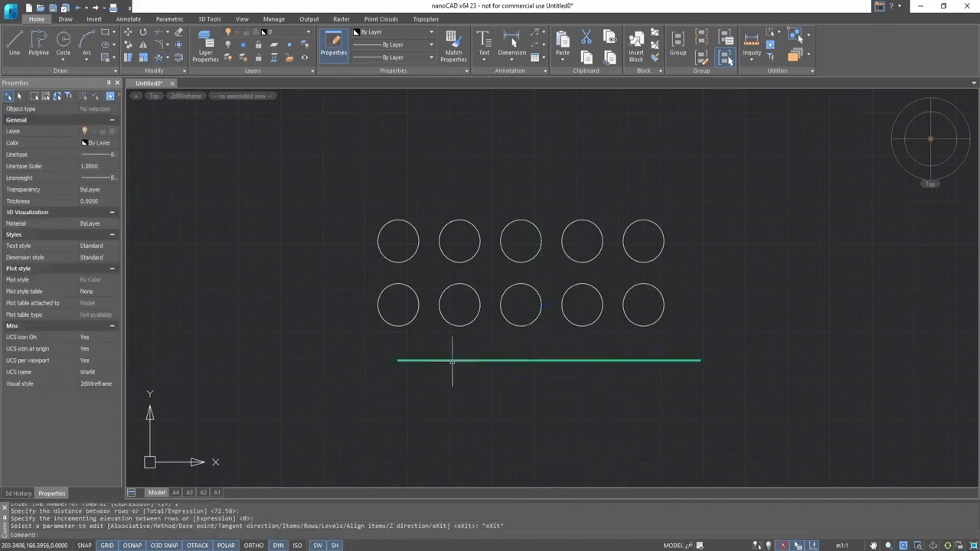
- Stretch the path array's item-spacing grip along the line to place the items closer together
left_click(406, 323)
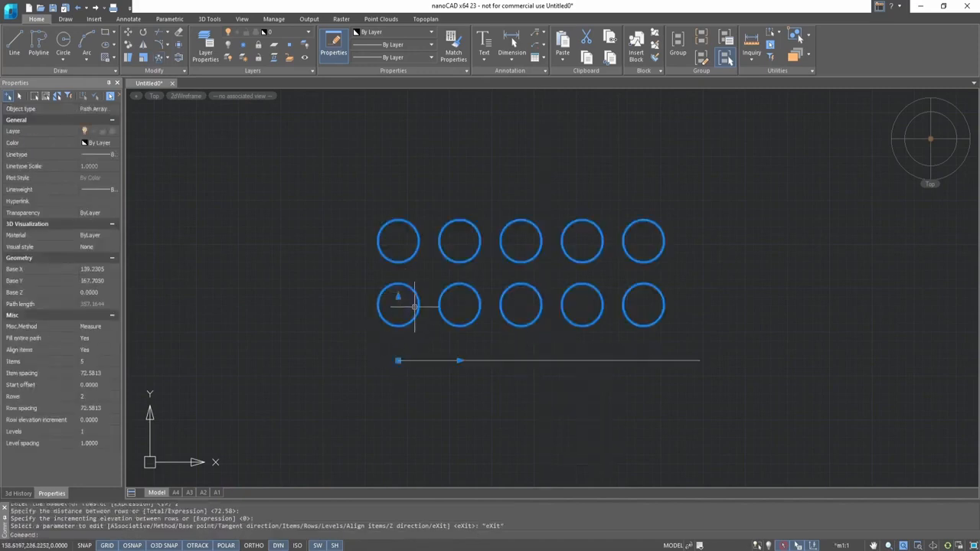
left_click(459, 360)
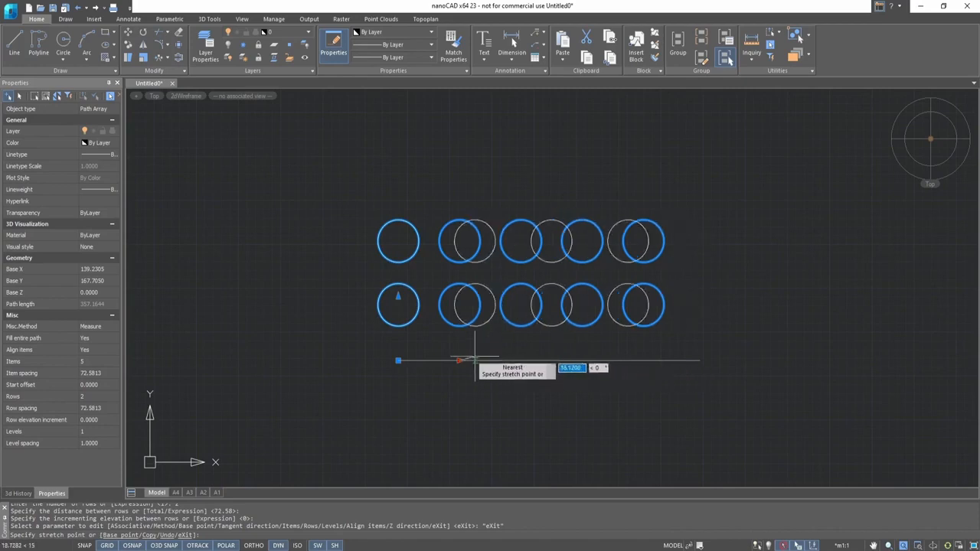
left_click(432, 359)
scroll(447, 328, "down", 3)
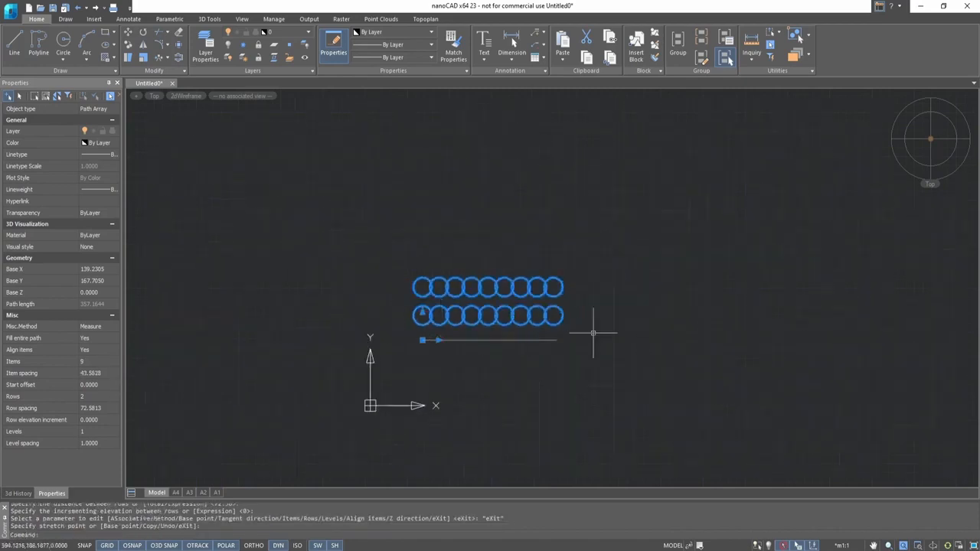
scroll(605, 334, "up", 2)
left_click(602, 323)
key("Escape")
- Try the path array's row grip
left_click(331, 302)
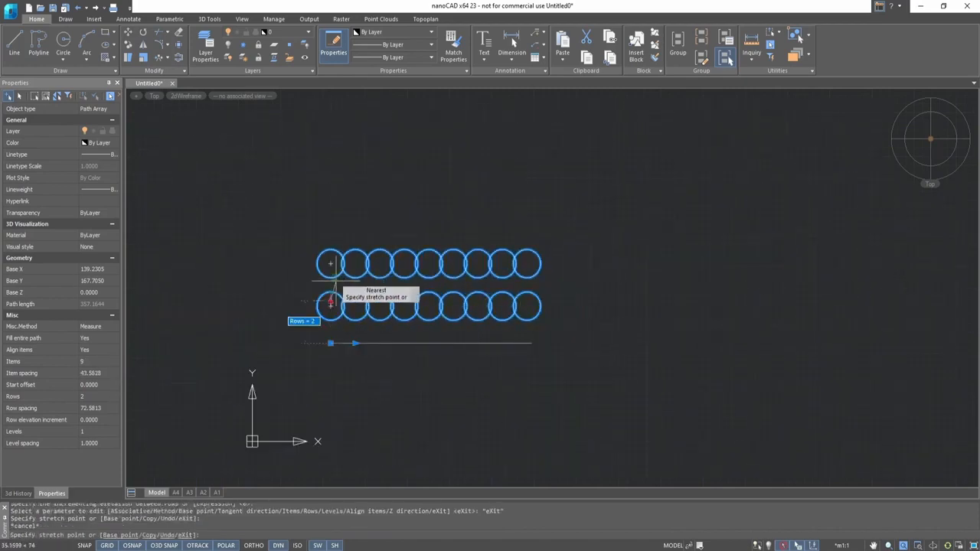
left_click(328, 252)
key("Escape")
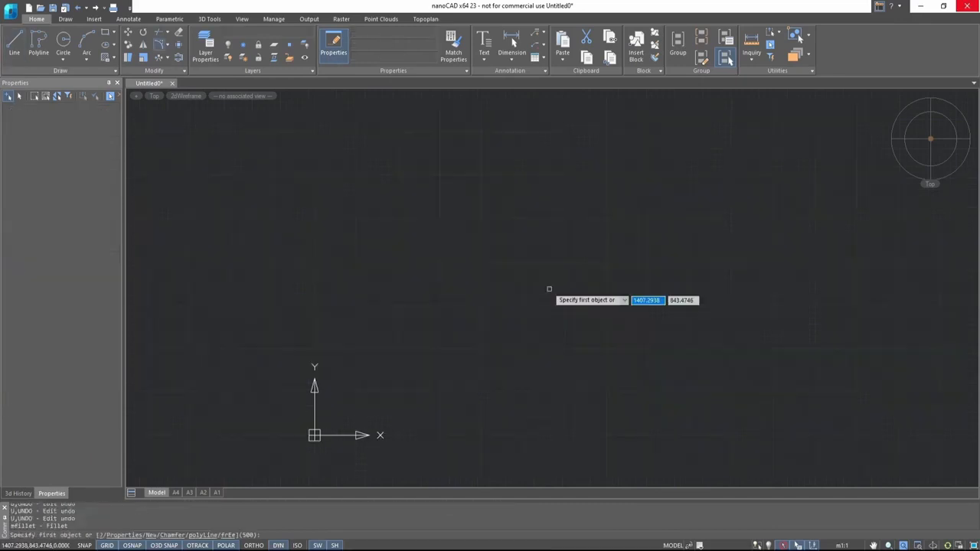
- Draw a rectangle about 1361 by 776 units
key("Escape")
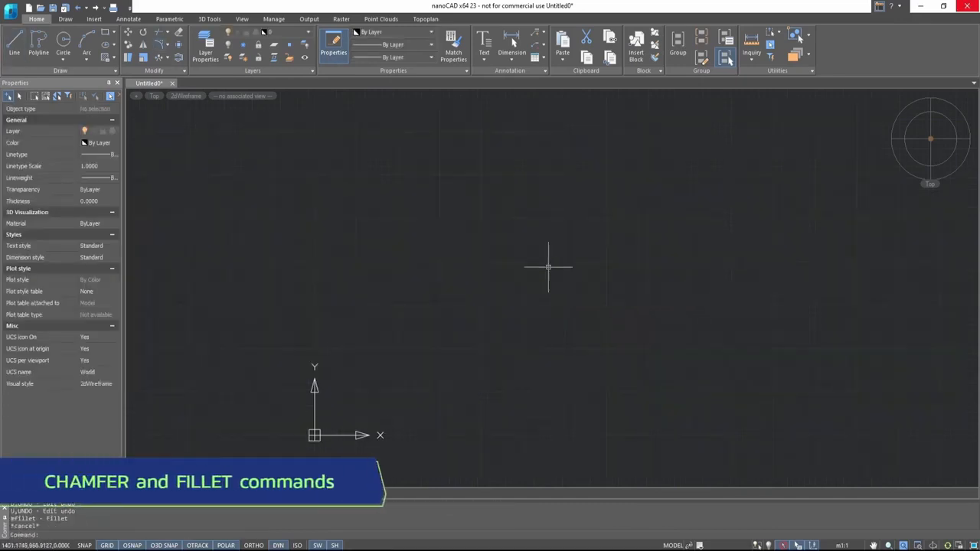
left_click(105, 34)
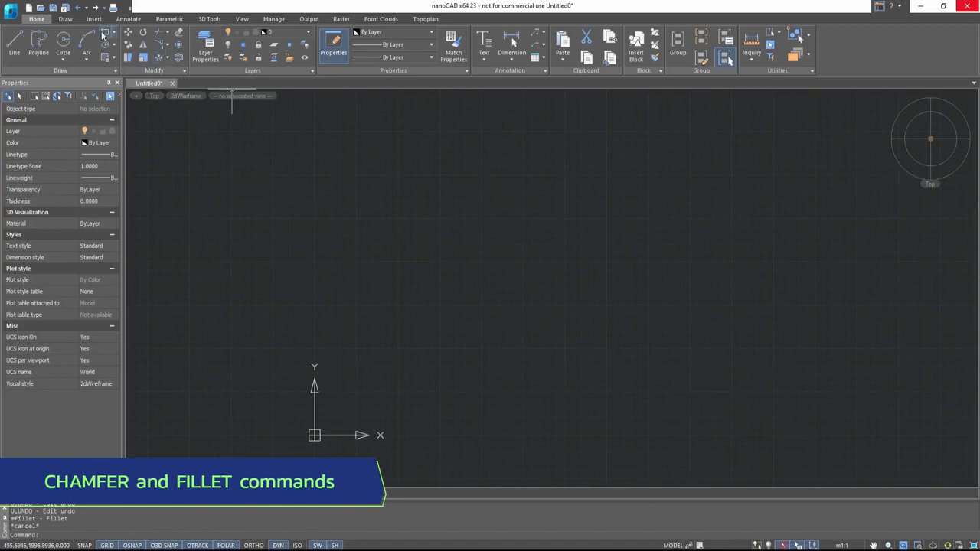
left_click(411, 359)
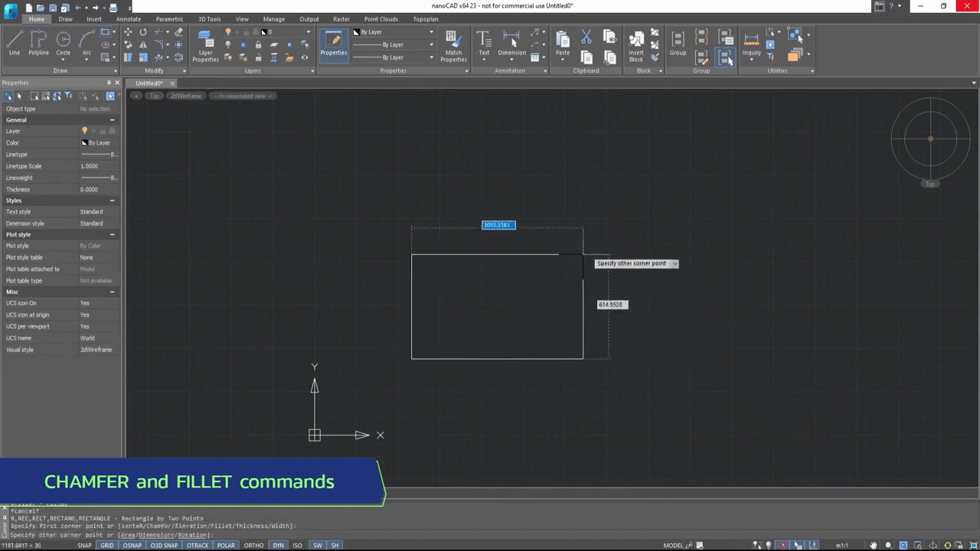
left_click(639, 222)
- Fillet the rectangle's upper-right corner with radius 500 and undo the fillet
left_click(167, 44)
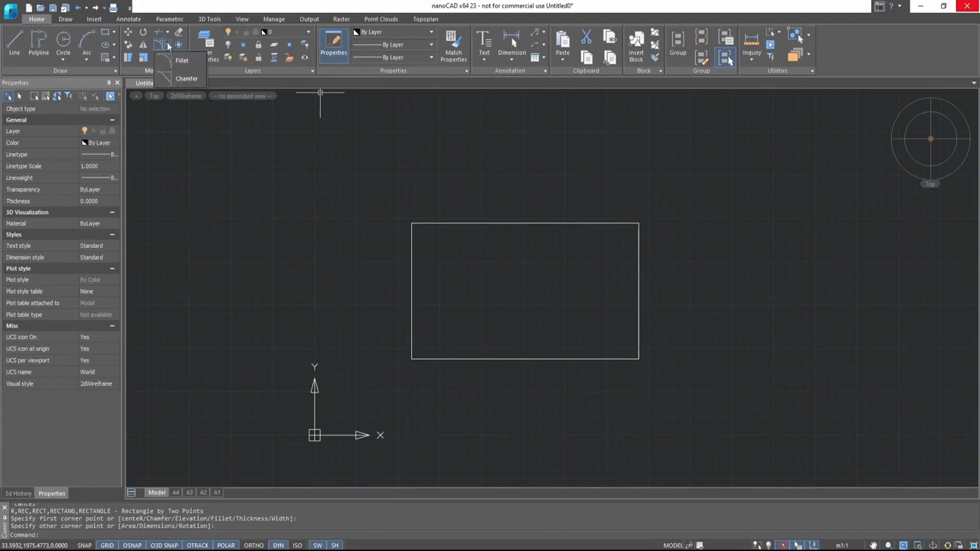
left_click(184, 68)
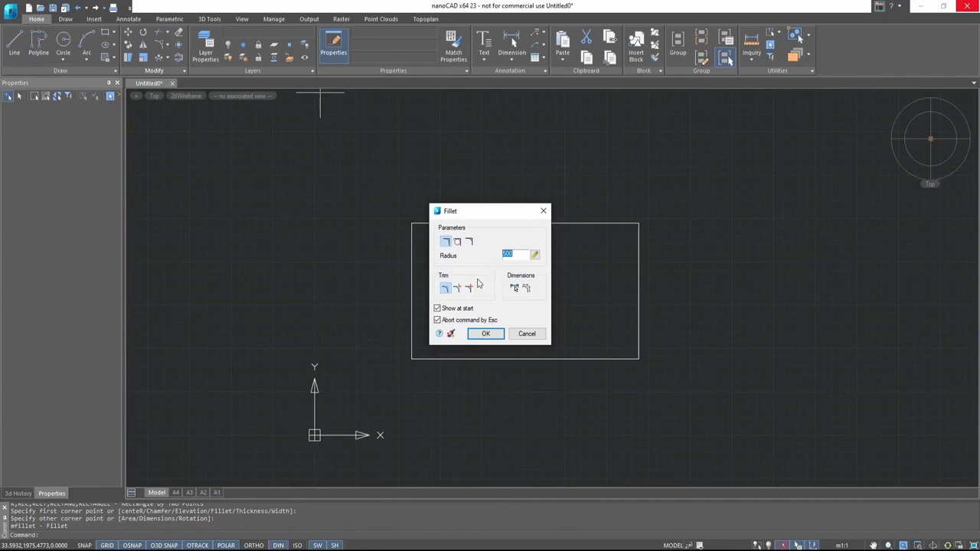
left_click(487, 335)
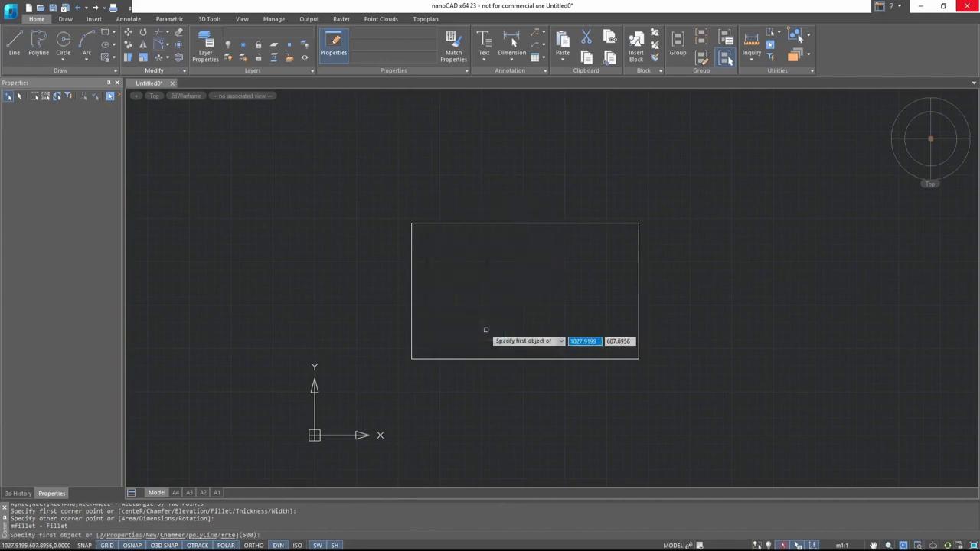
left_click(602, 225)
left_click(636, 249)
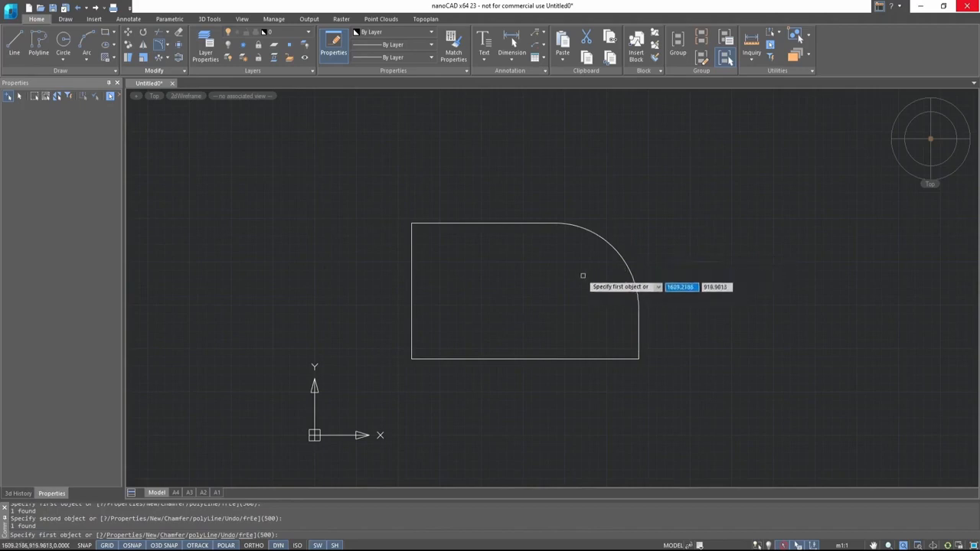
key("Escape")
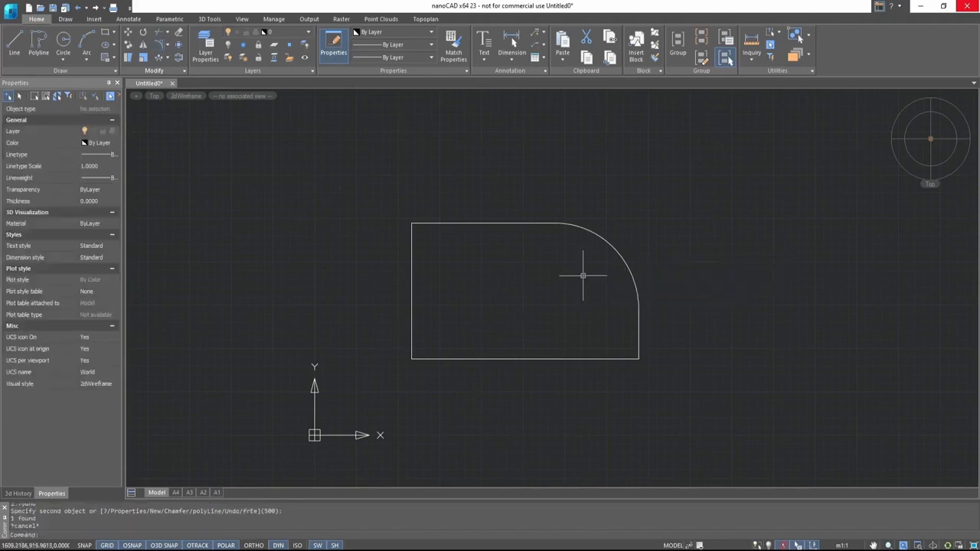
key("ctrl+z")
- Chamfer the rectangle's upper-right corner with a chamfer length of 500
left_click(168, 47)
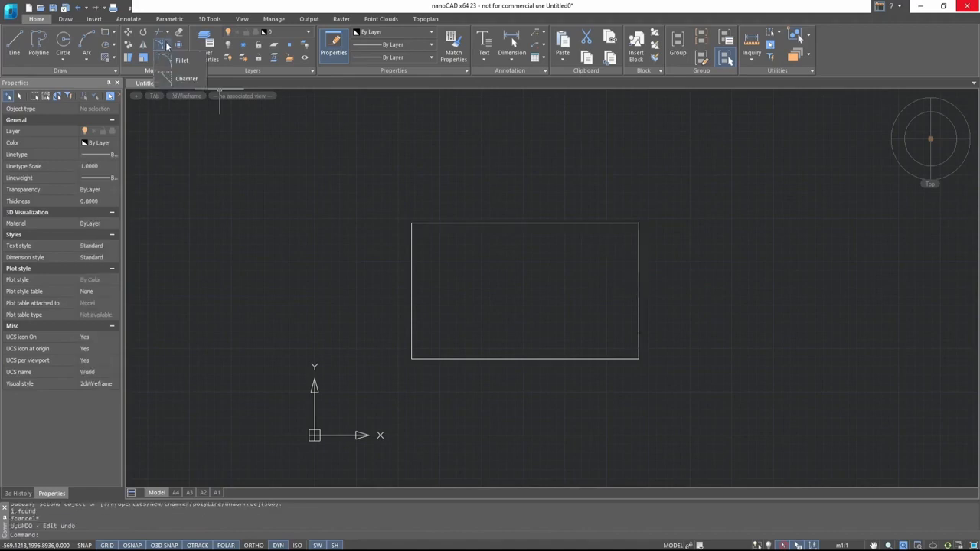
left_click(183, 78)
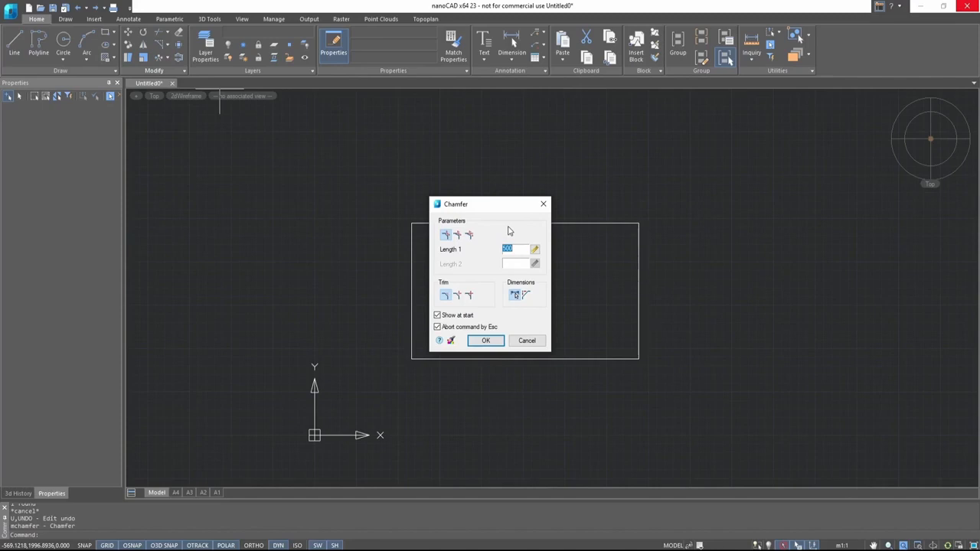
left_click(489, 342)
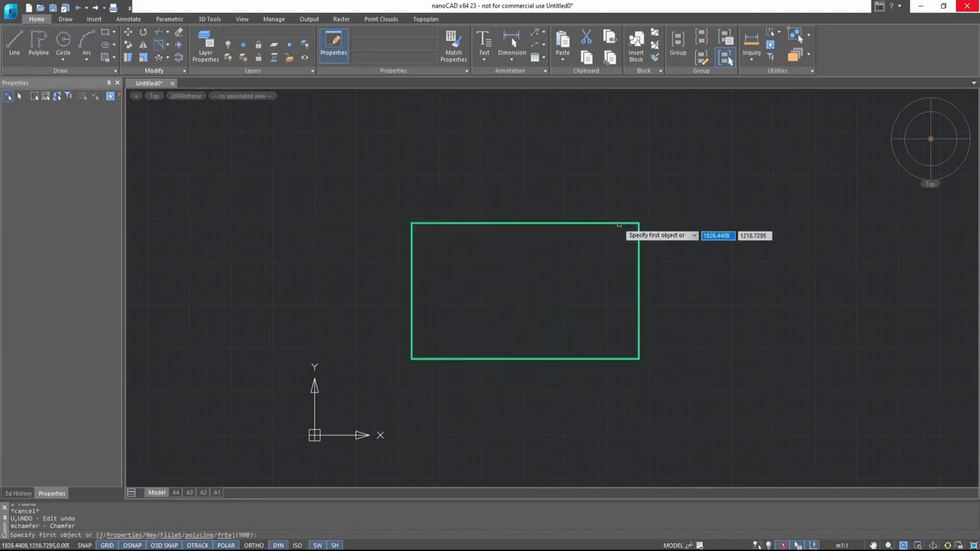
left_click(618, 225)
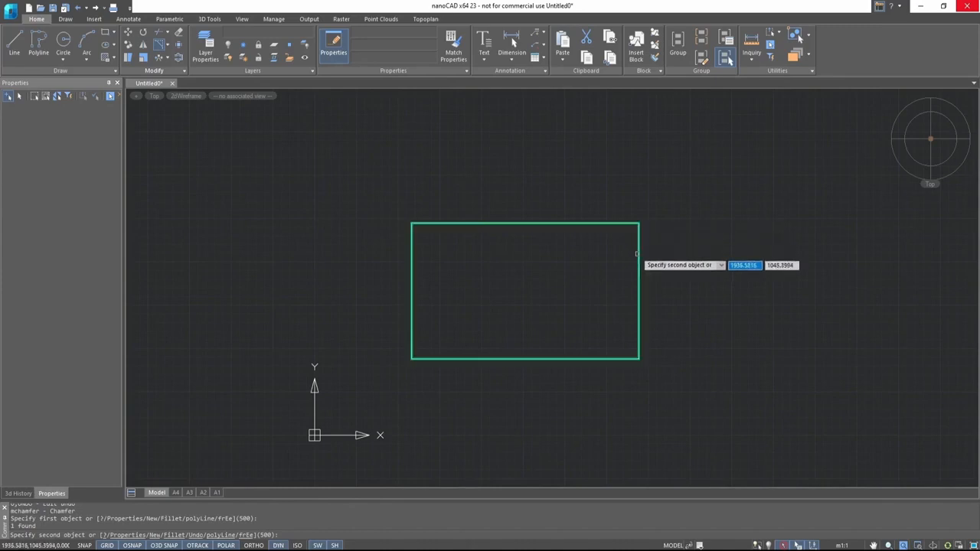
left_click(638, 254)
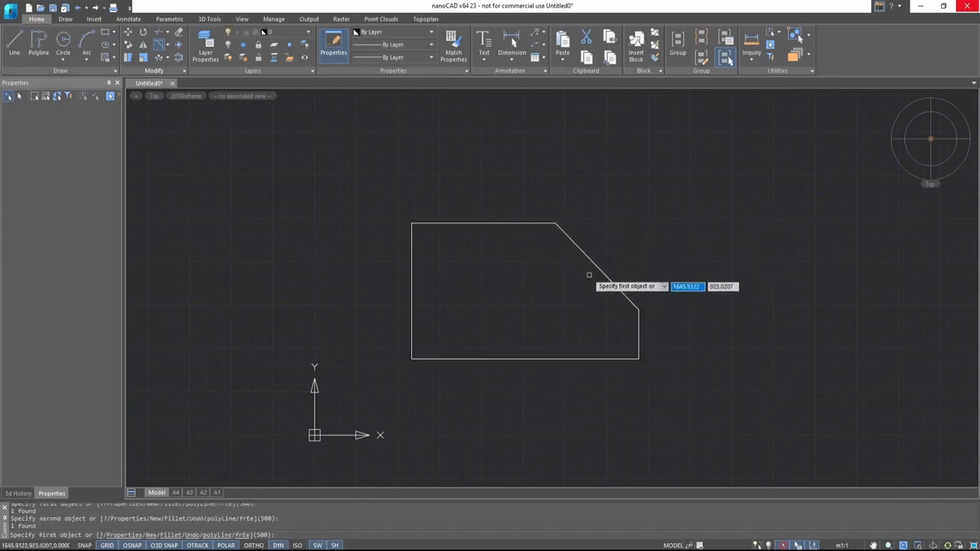
left_click(157, 45)
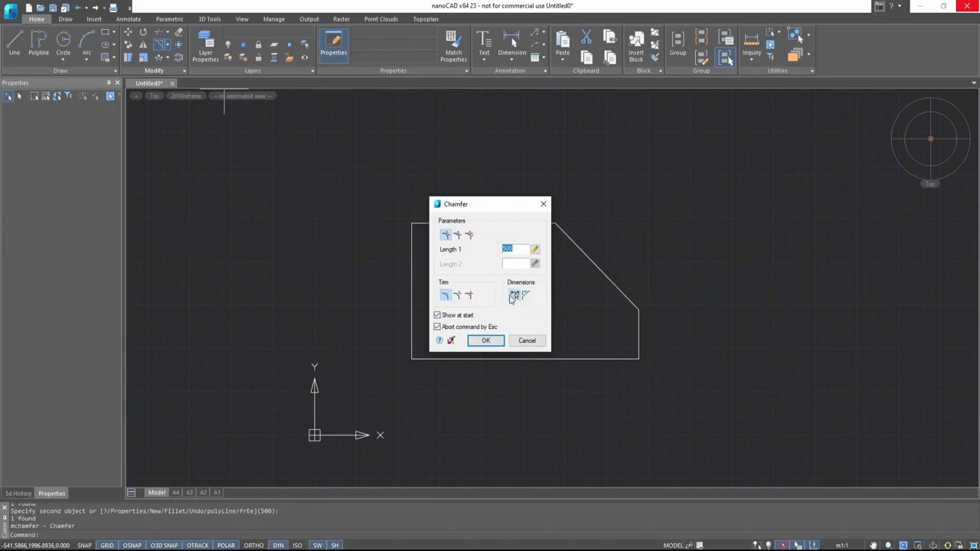
left_click(494, 341)
key("Escape")
key("Escape")
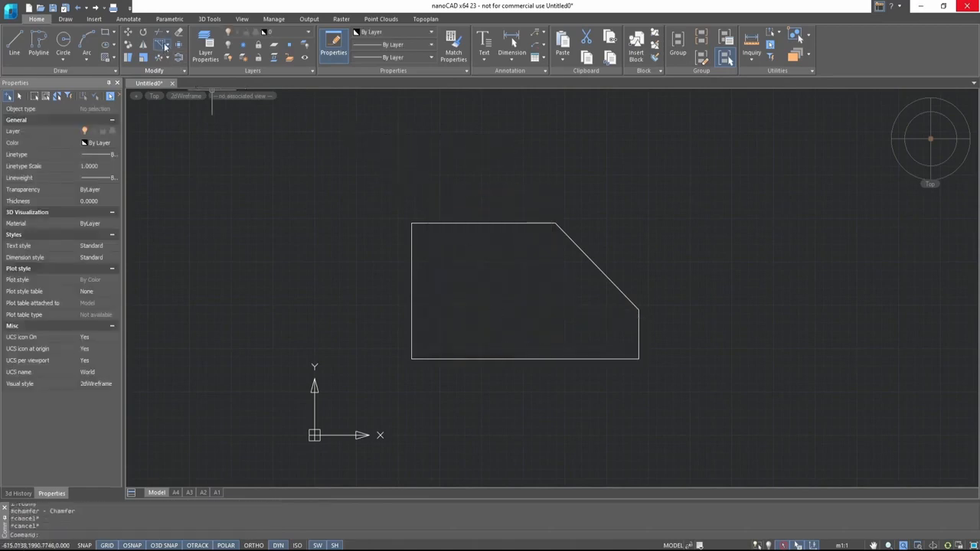
- Draw a small square rectangle about 120 by 120 units above the chamfered rectangle
left_click(104, 31)
left_click(427, 161)
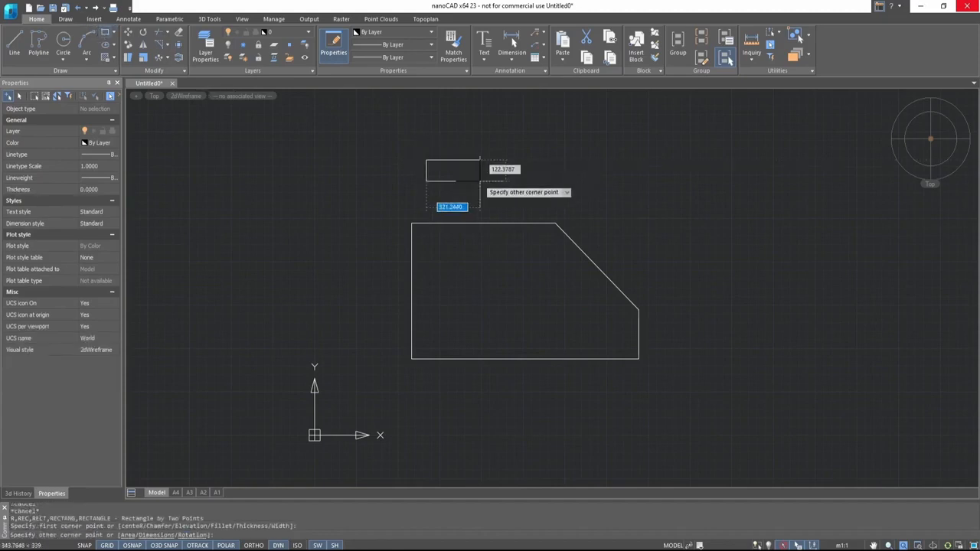
left_click(455, 186)
scroll(440, 136, "up", 5)
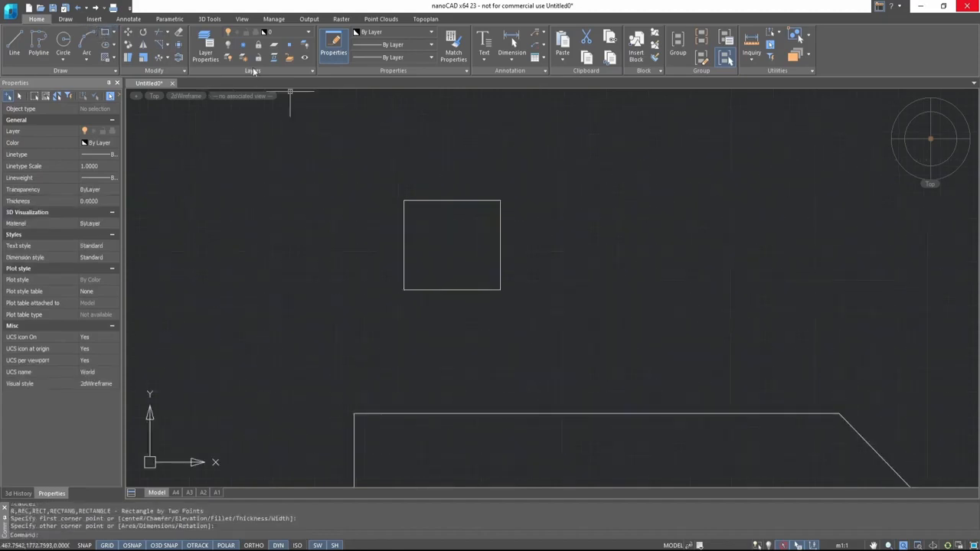
- Chamfer the small square's upper-right corner with a chamfer length of 10
left_click(160, 48)
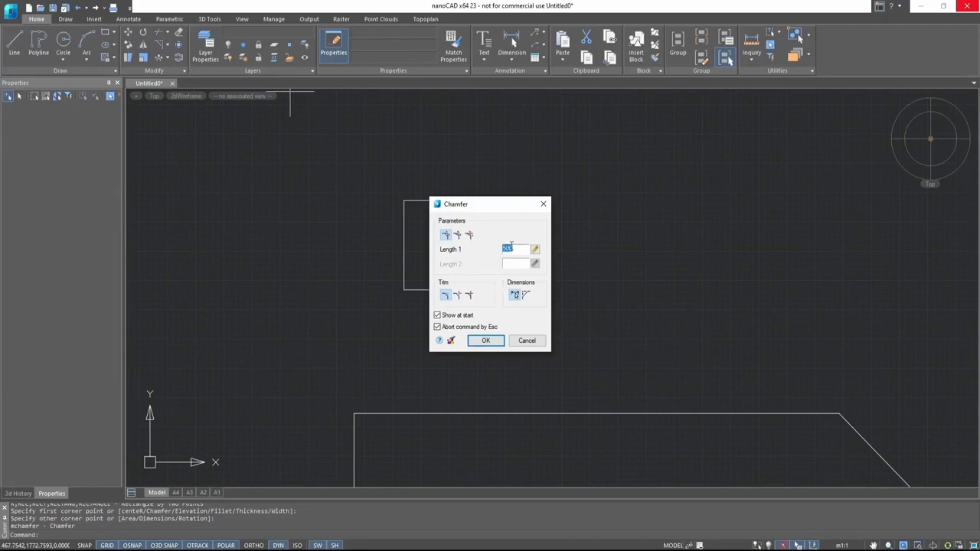
left_click(498, 345)
left_click(501, 219)
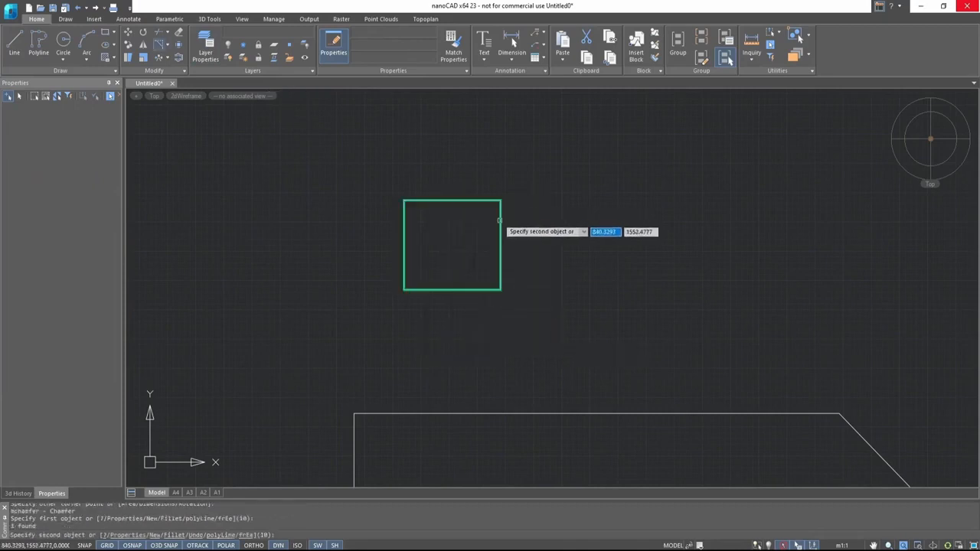
left_click(498, 201)
scroll(502, 187, "up", 5)
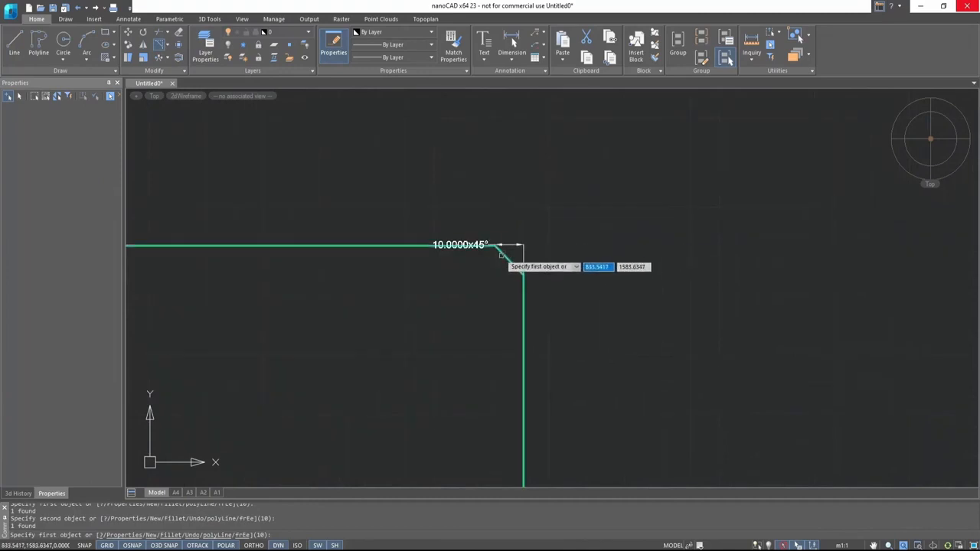
scroll(536, 270, "down", 4)
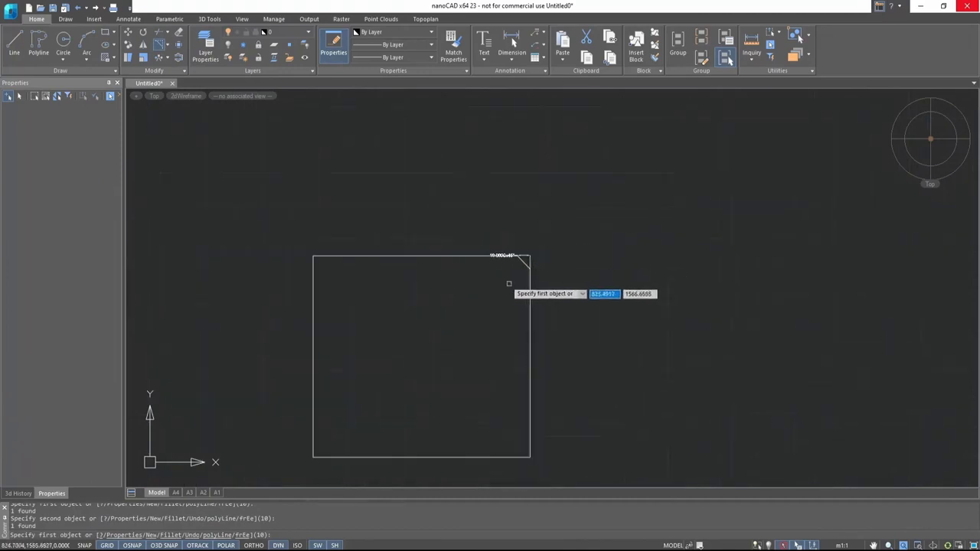
middle_click_drag(478, 287, 526, 272)
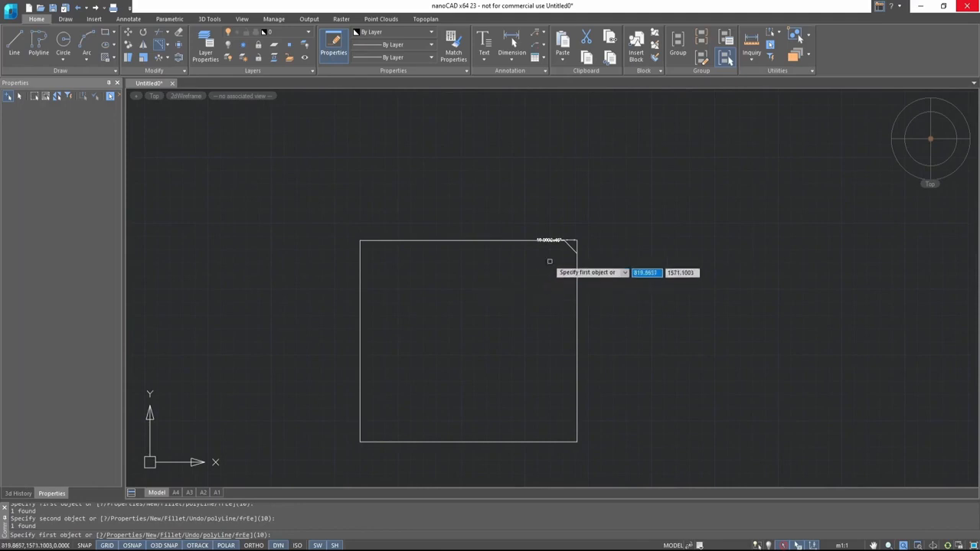
key("Escape")
scroll(544, 261, "down", 6)
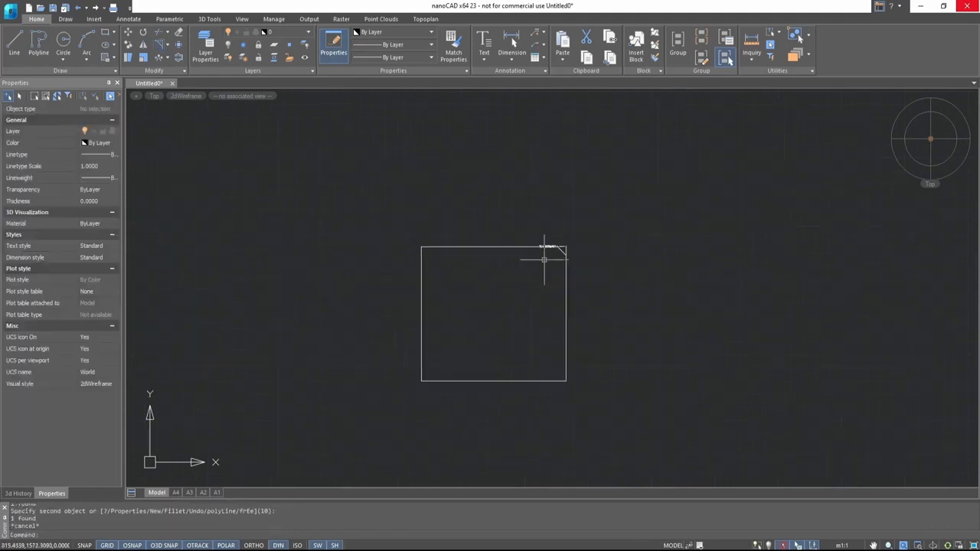
- Undo the last three operations to remove both chamfers and the small square
middle_click_drag(659, 304, 591, 242)
left_click(599, 291)
middle_click_drag(694, 276, 551, 187)
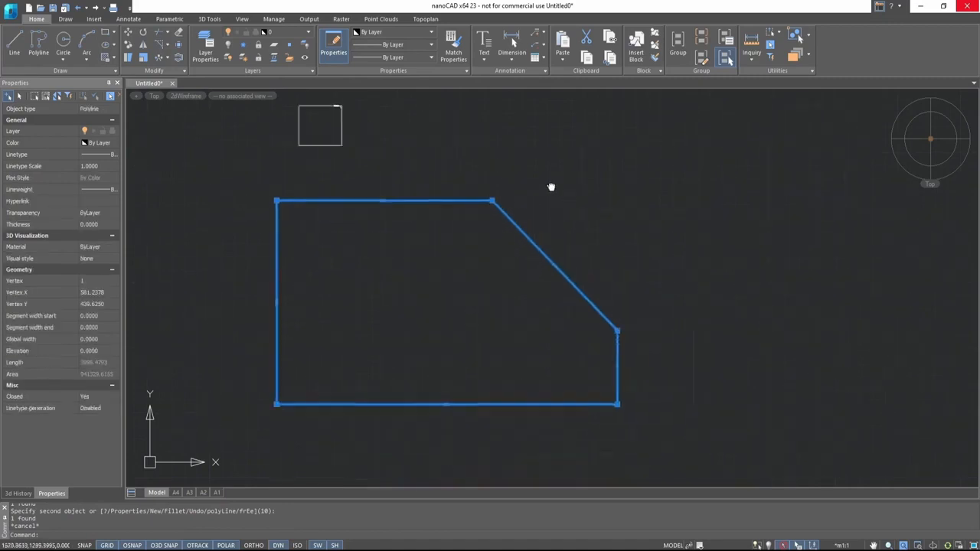
key("Escape")
key("ctrl+z")
key("ctrl+z")
key("ctrl+z")
key("ctrl+z")
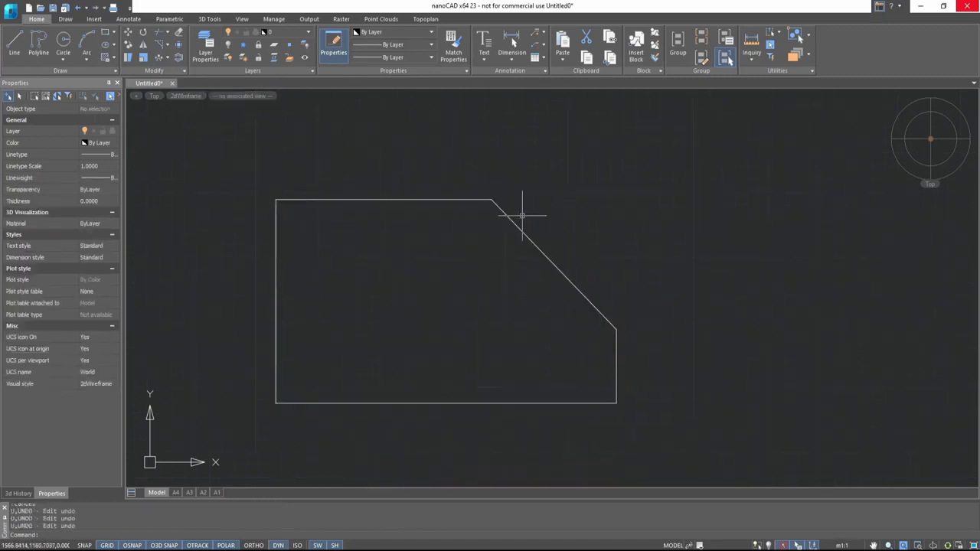
- Fillet the rectangle's upper-right corner with radius 500
left_click(167, 44)
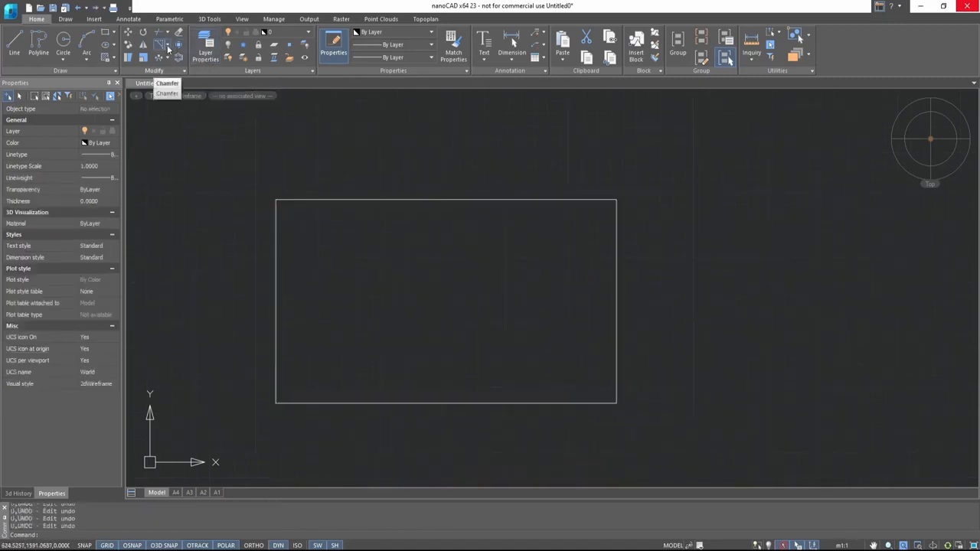
left_click(182, 62)
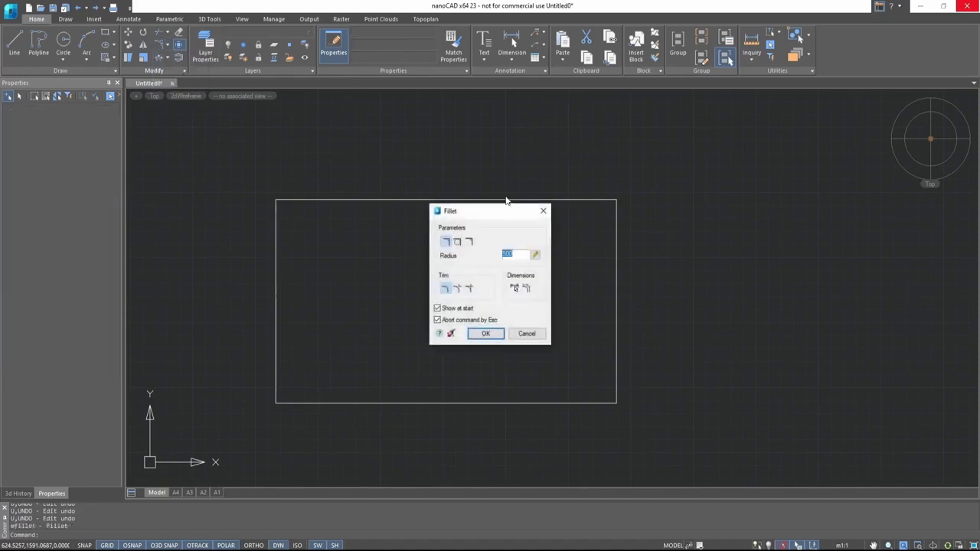
left_click(497, 331)
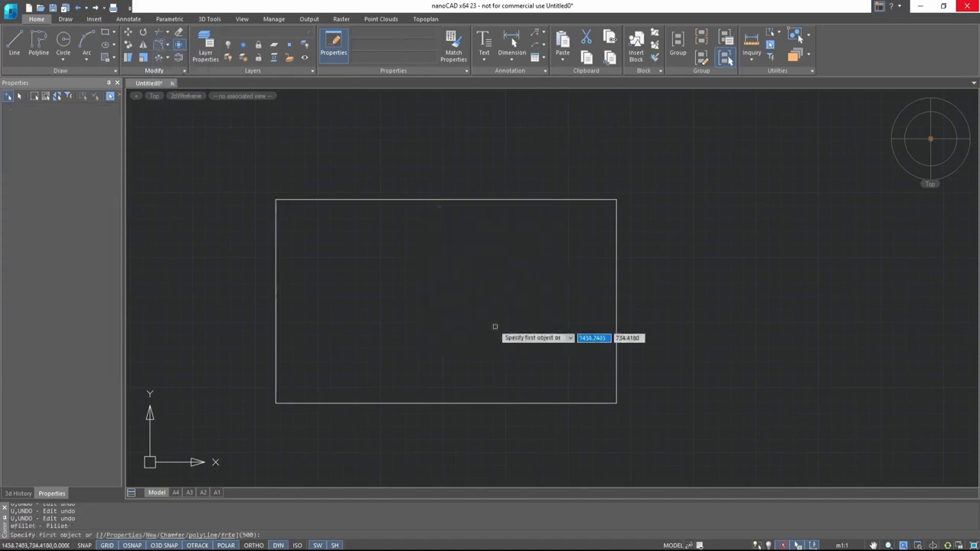
left_click(569, 200)
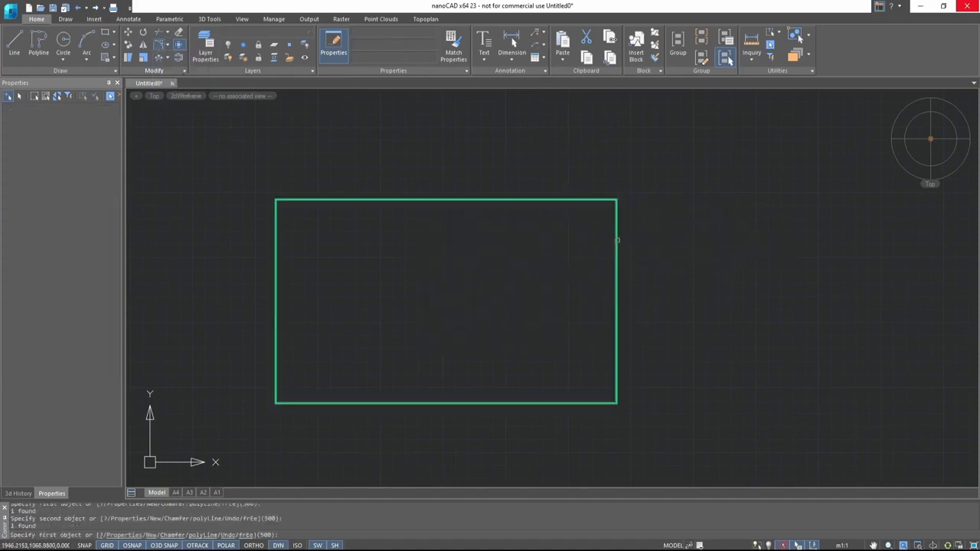
left_click(616, 239)
scroll(587, 236, "up", 5)
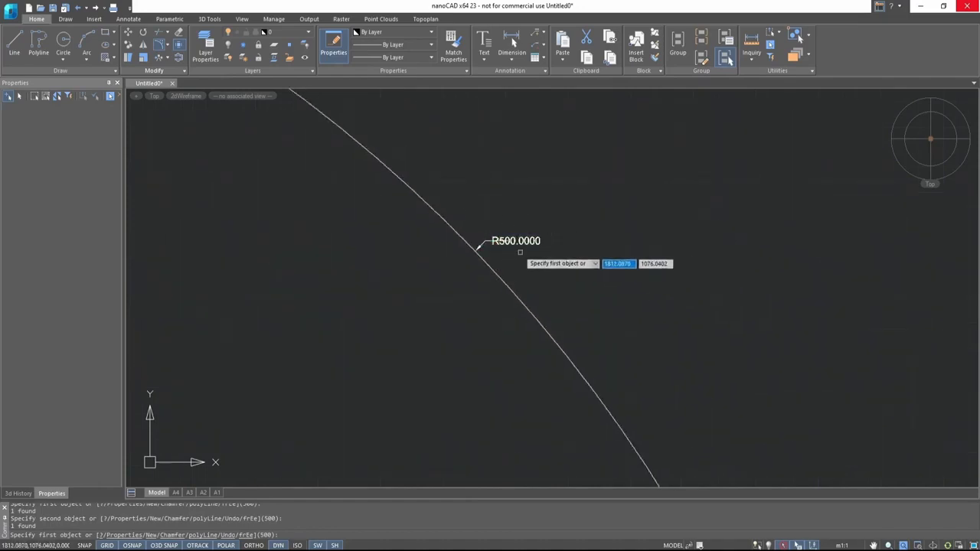
scroll(520, 252, "down", 5)
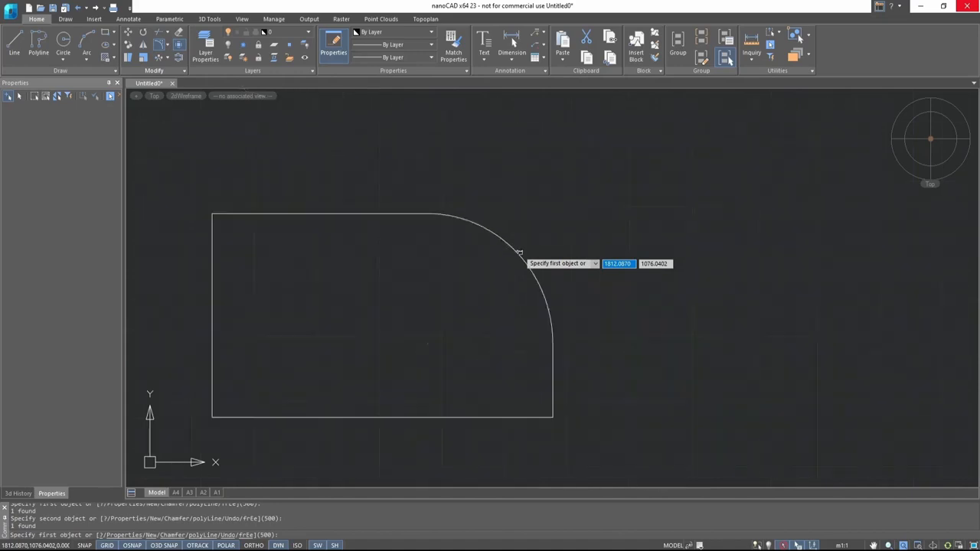
middle_click_drag(473, 260, 562, 254)
key("Escape")
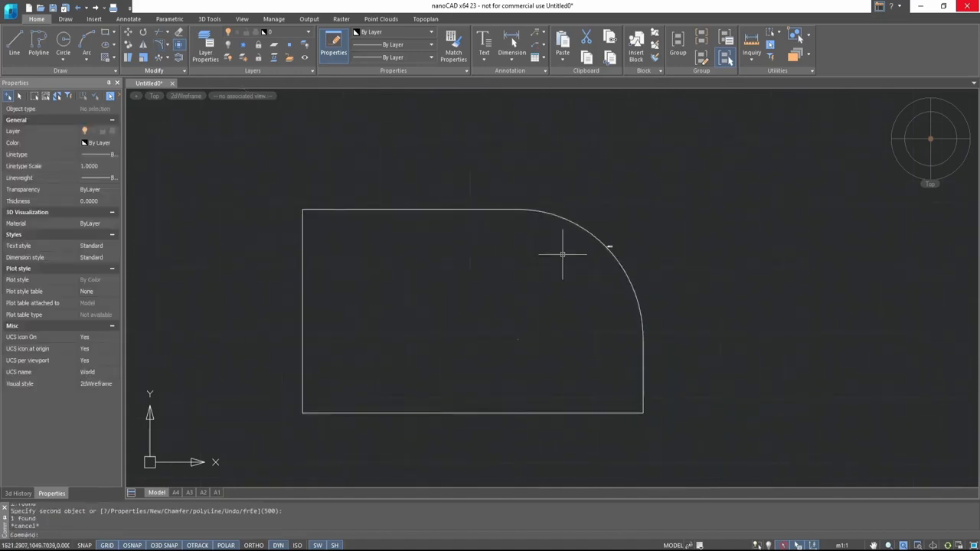
- Draw a rectangle with both chamfer distances set to 200, about 920 by 320 units, below the filleted one
left_click(476, 209)
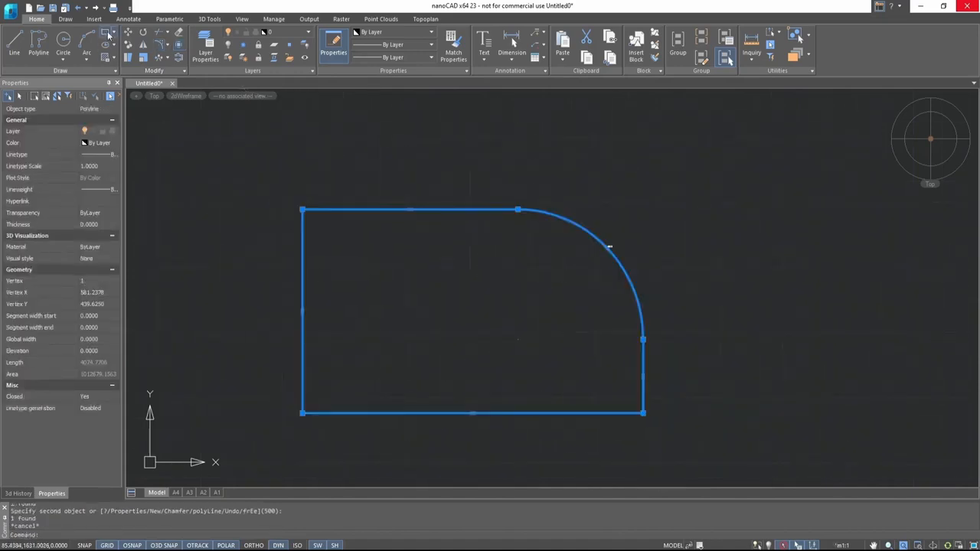
left_click(108, 33)
scroll(486, 272, "down", 5)
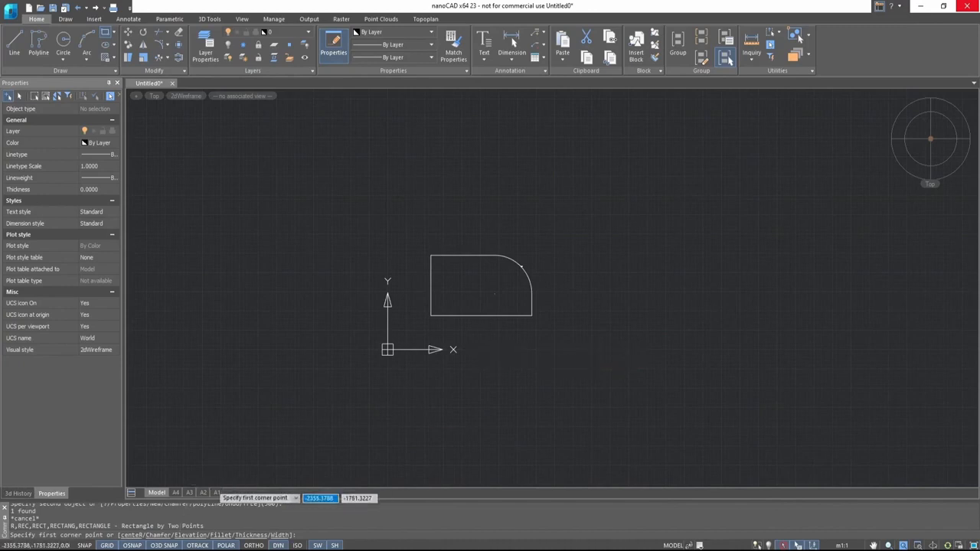
left_click(157, 538)
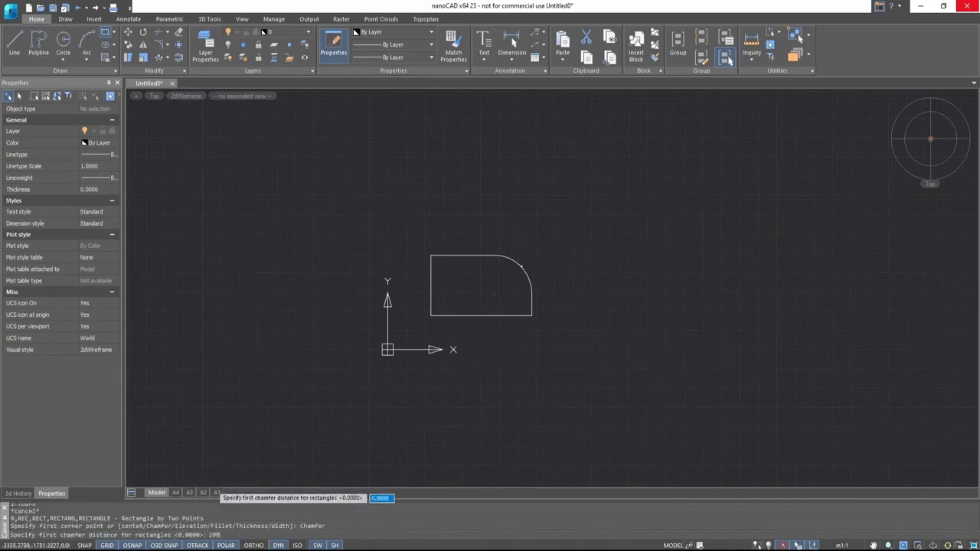
type("200")
key("Return")
type("2")
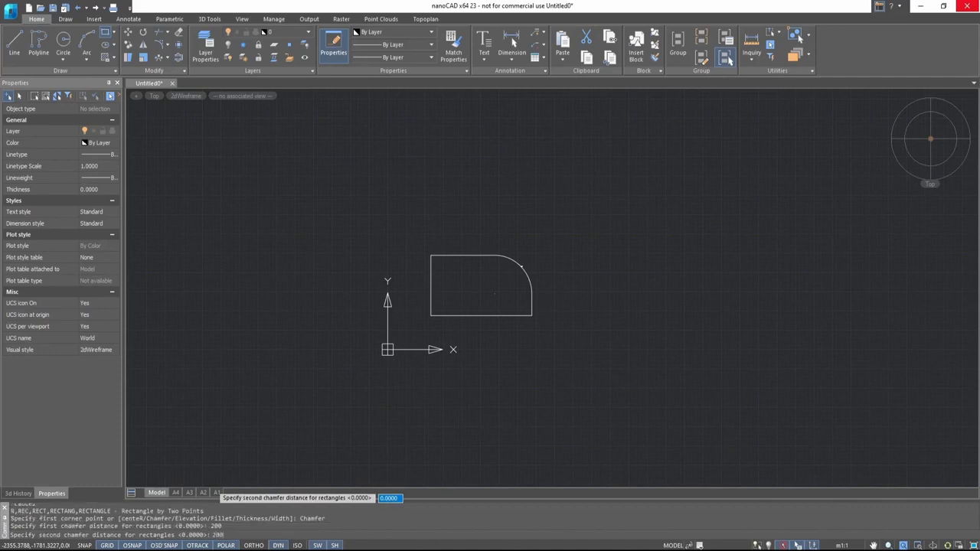
type("00")
key("Return")
left_click(498, 363)
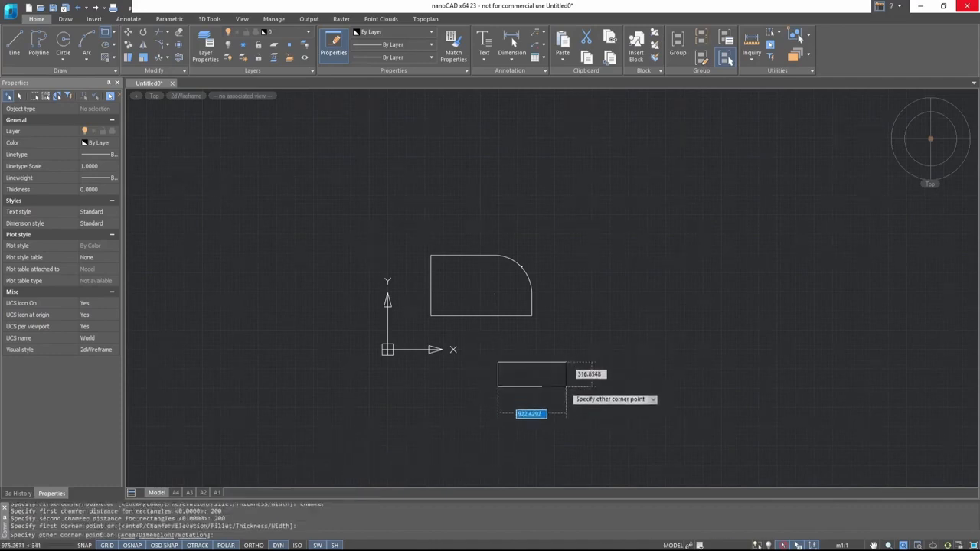
left_click(567, 397)
scroll(534, 386, "up", 5)
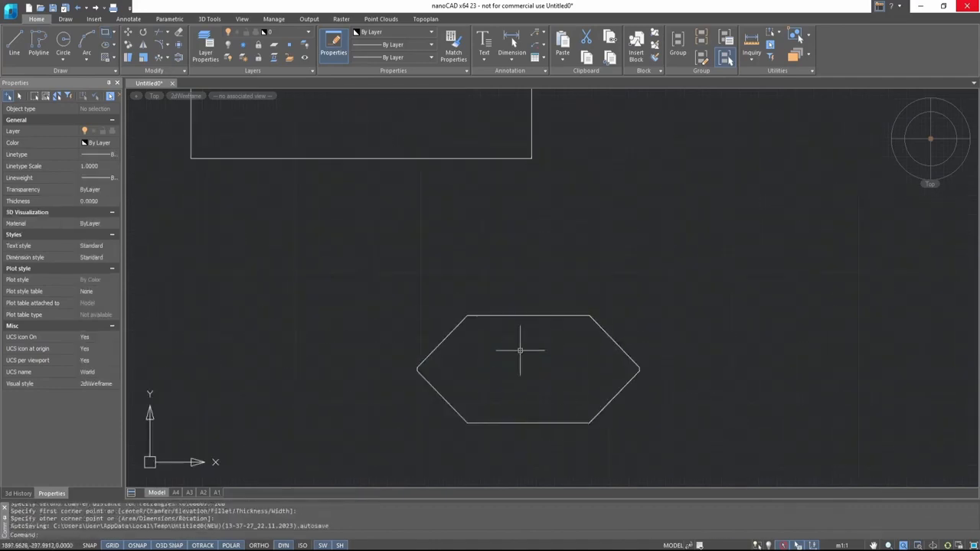
key("Escape")
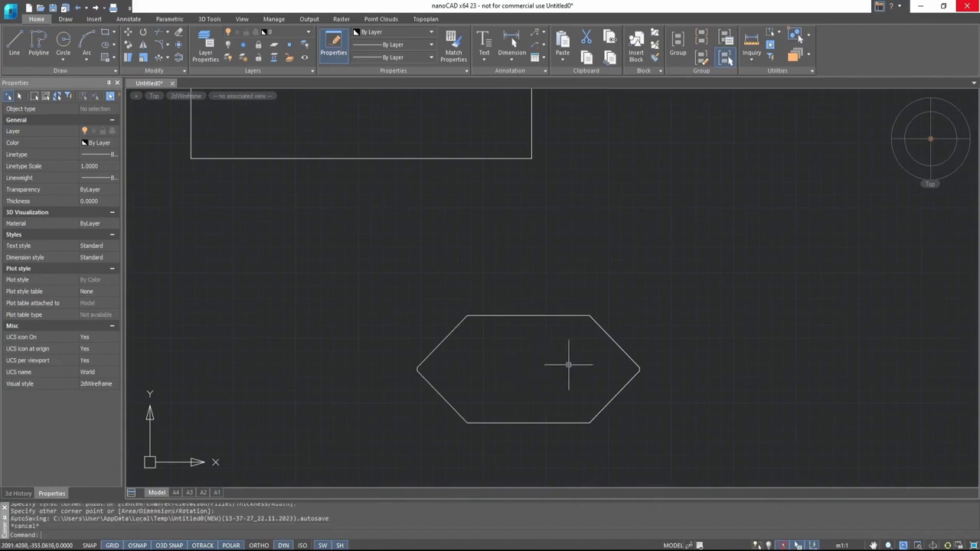
- Reset both rectangle chamfer distances to 0 and draw a small rectangle to the right of the filleted one
scroll(544, 368, "down", 4)
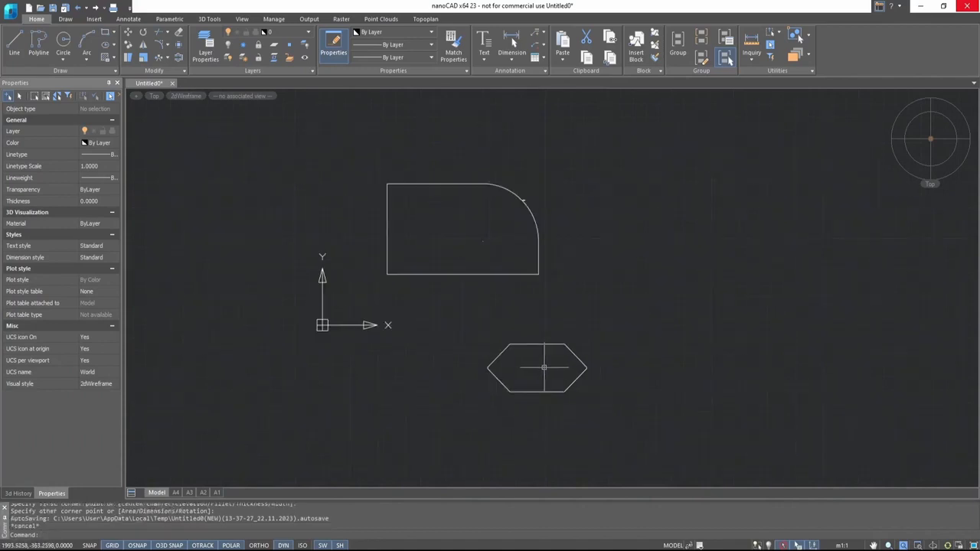
middle_click_drag(525, 292, 359, 323)
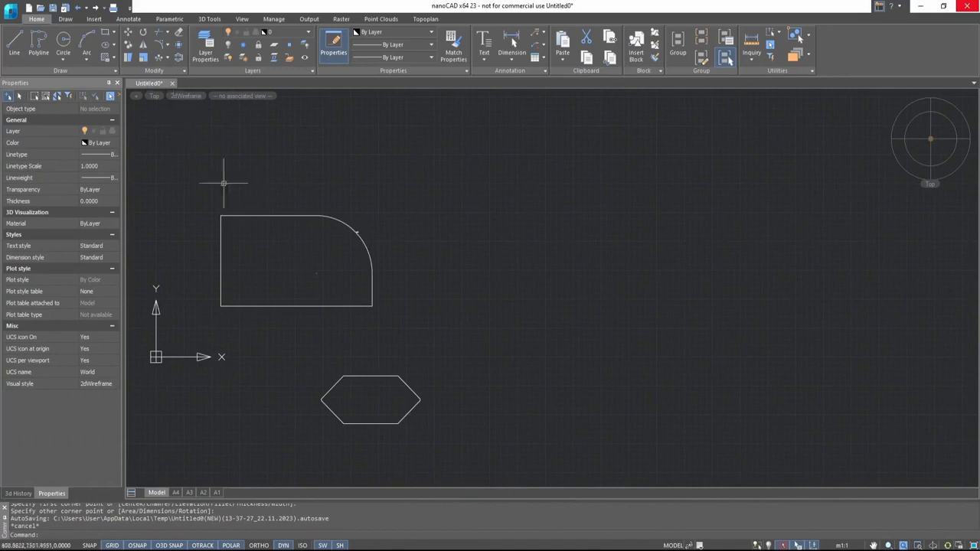
left_click(108, 33)
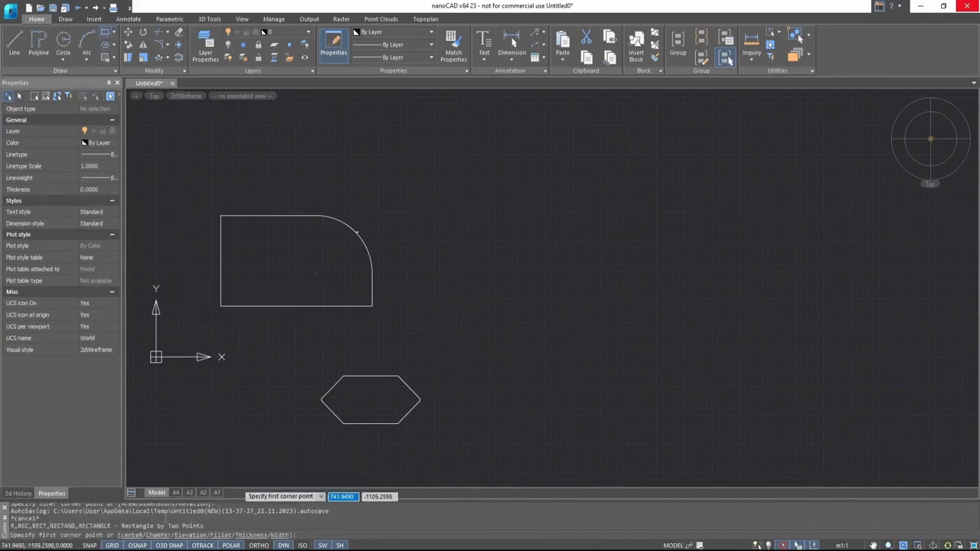
left_click(160, 536)
type("0")
key("Return")
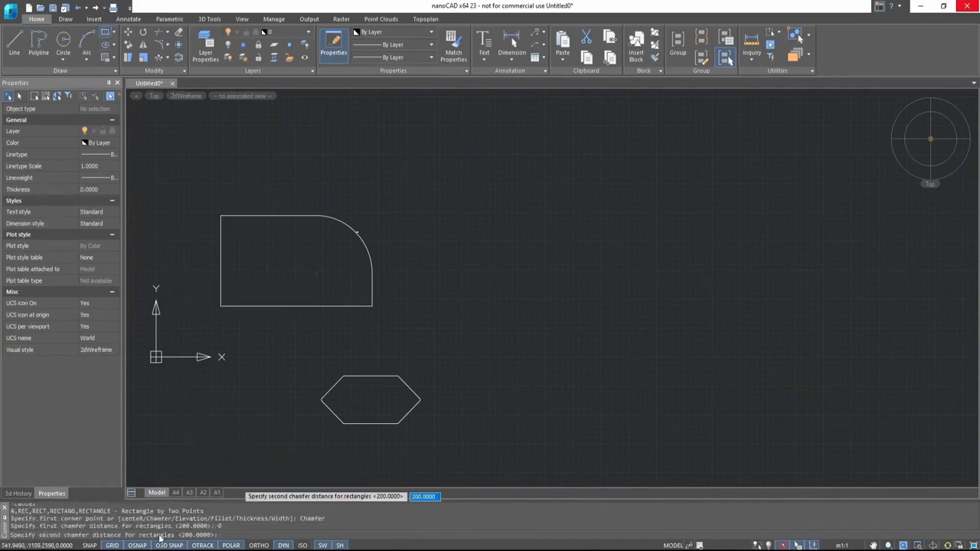
type("0")
key("Return")
left_click(430, 292)
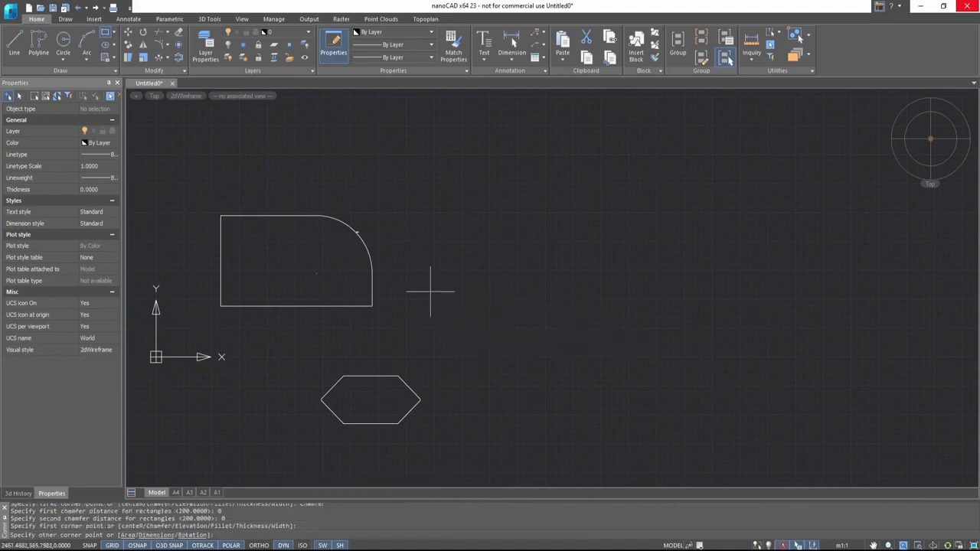
left_click(500, 339)
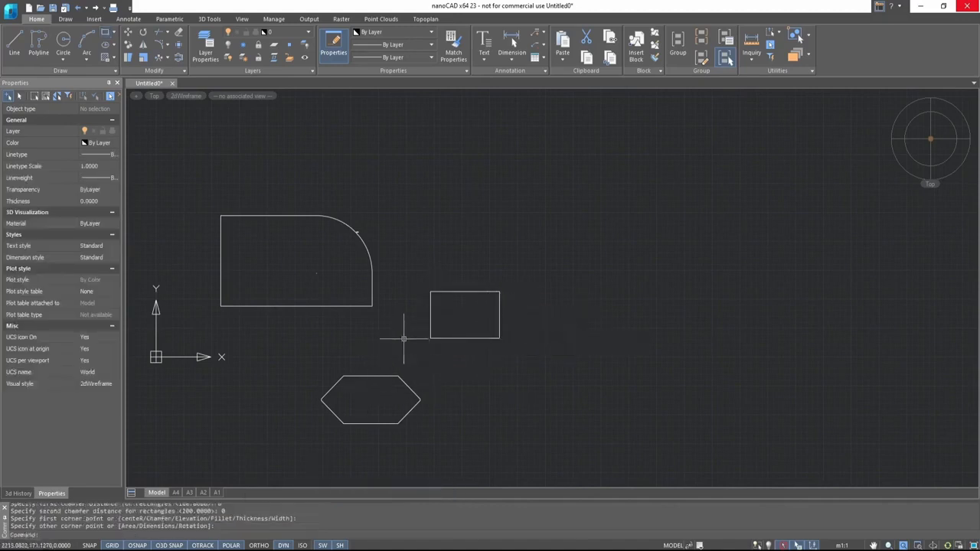
- Draw a new plain rectangle in the empty drawing area
mouse_move(405, 344)
middle_mouse_down()
mouse_move(537, 336)
mouse_move(520, 335)
middle_mouse_up()
scroll(494, 364, "up", 2)
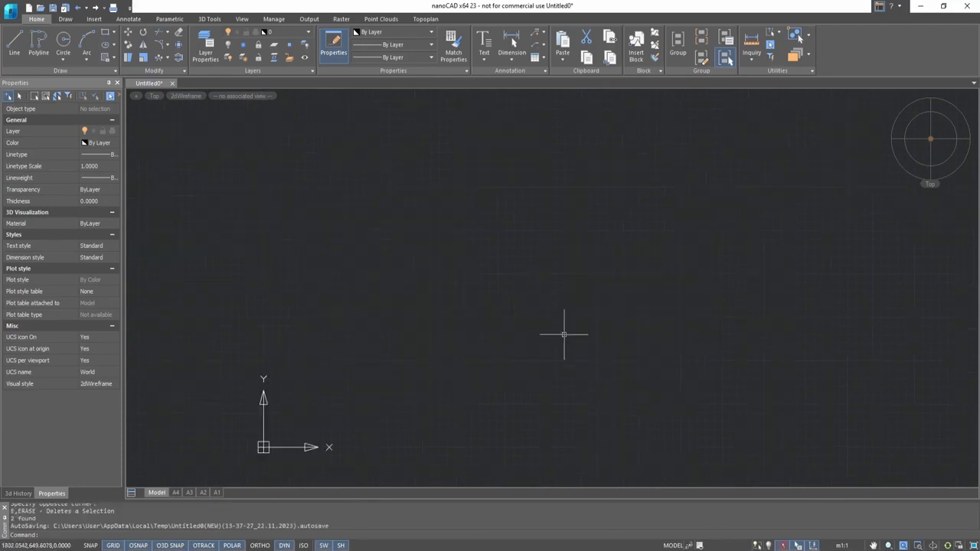
left_click(177, 72)
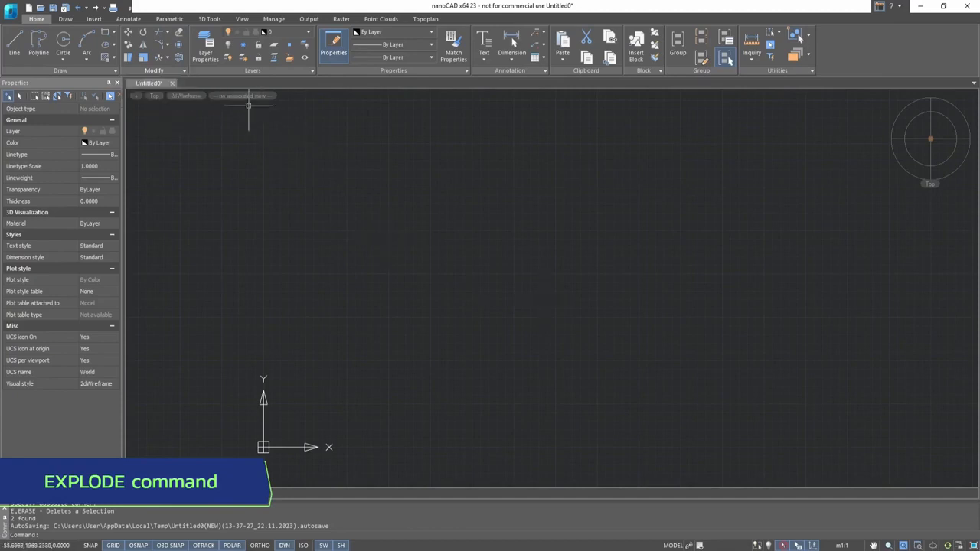
left_click(106, 34)
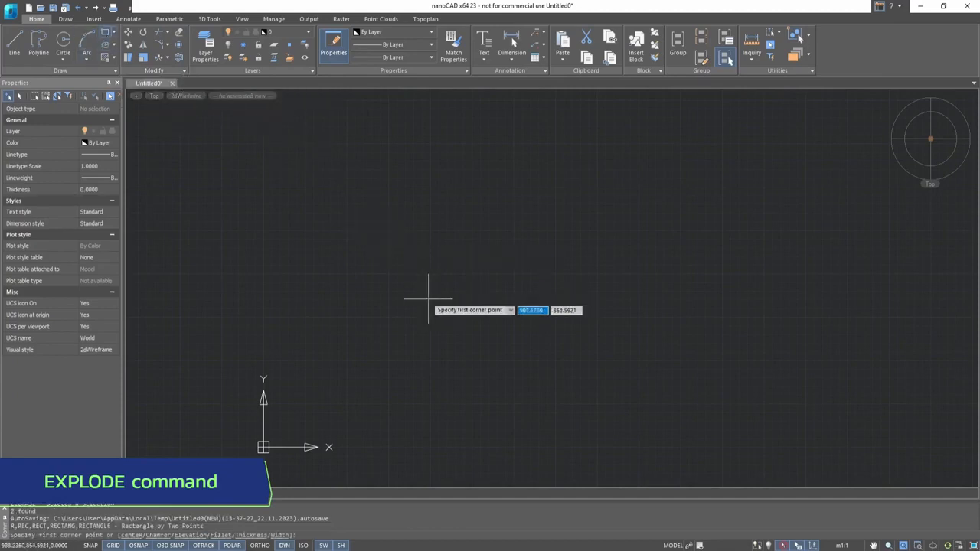
left_click(385, 296)
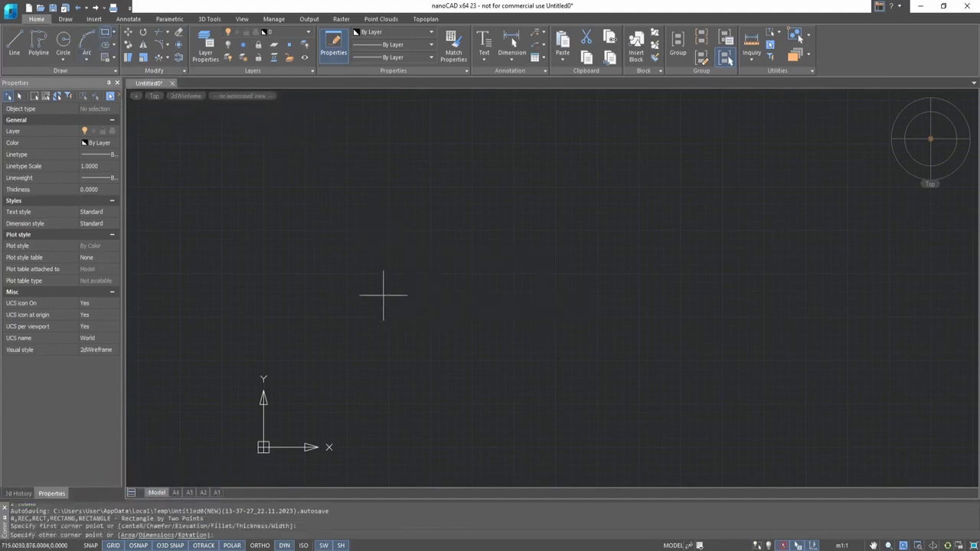
left_click(570, 376)
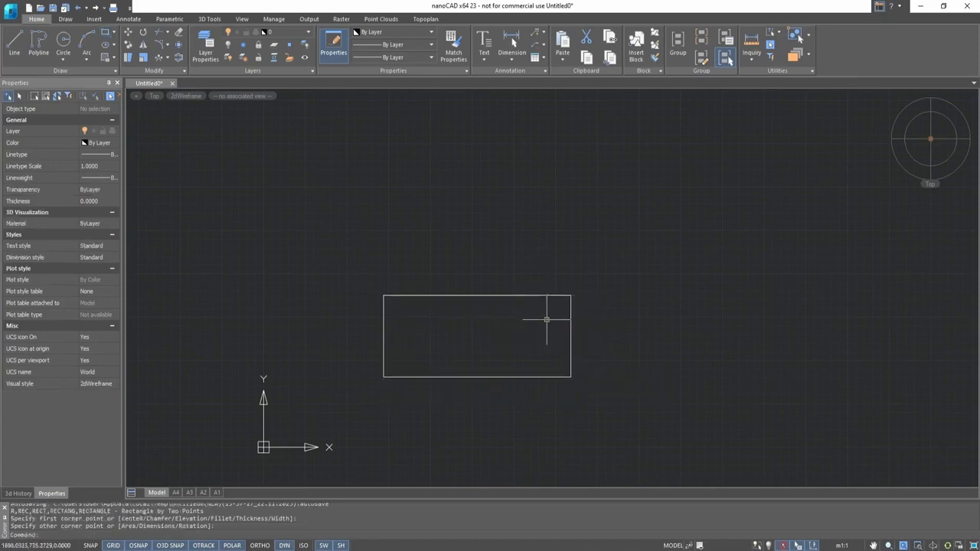
- Explode the rectangle into separate line segments
left_click(180, 47)
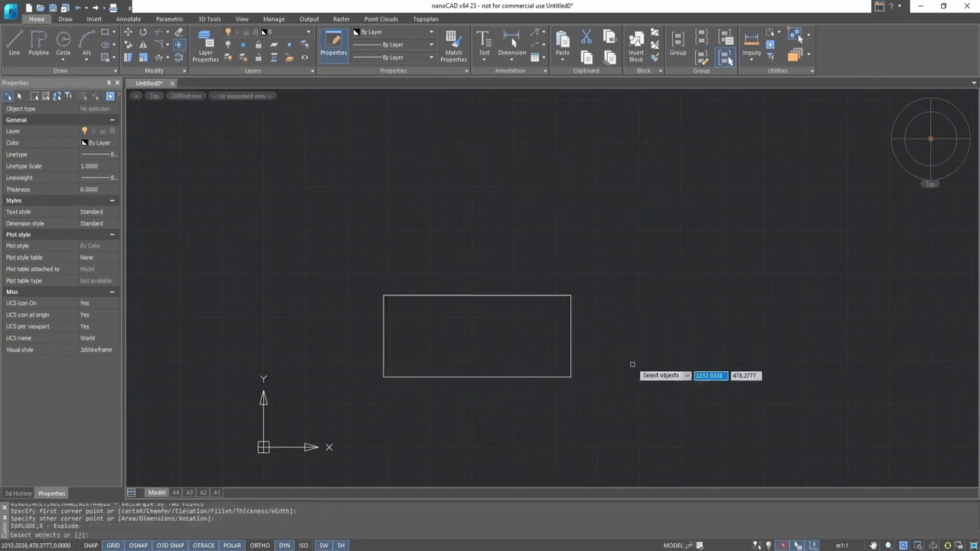
left_click(570, 342)
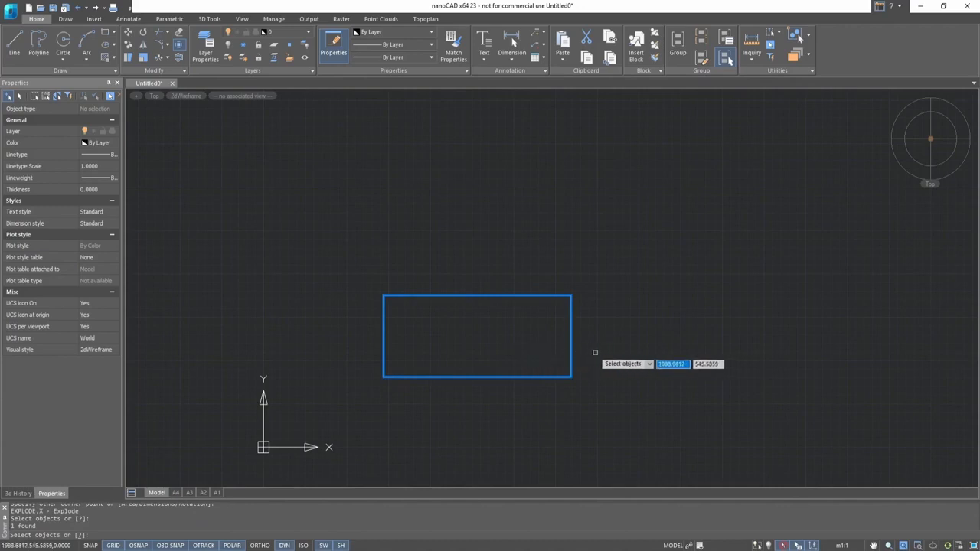
key("Return")
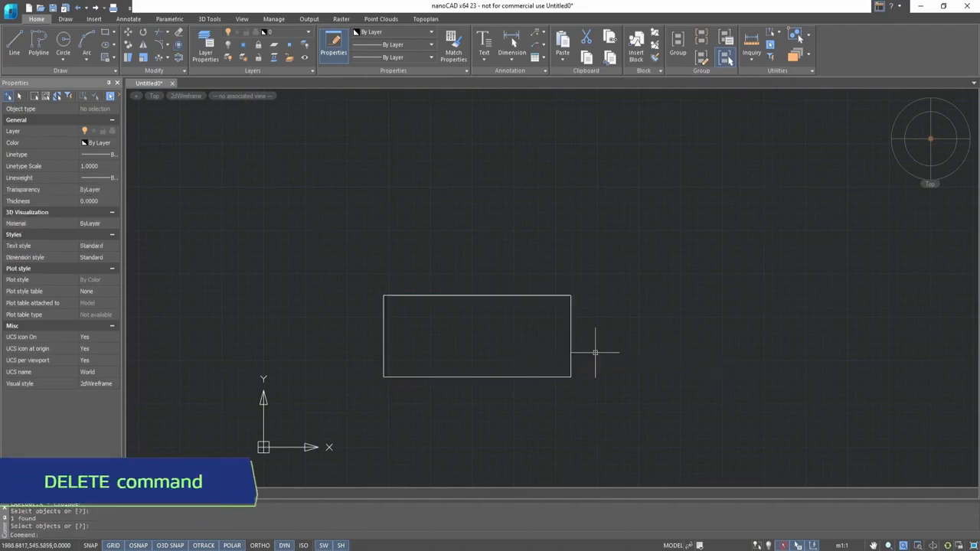
- Erase the top edge of the exploded rectangle
left_click(179, 32)
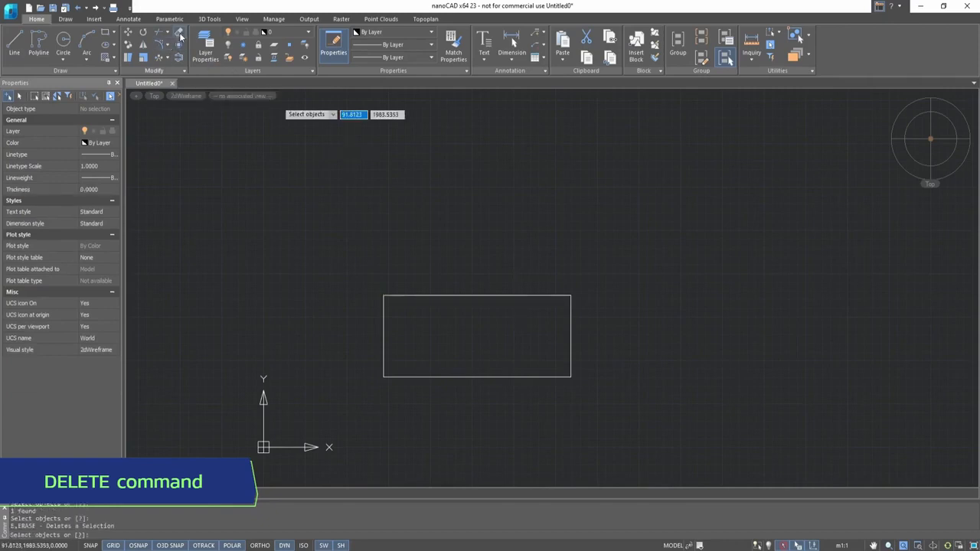
left_click(492, 296)
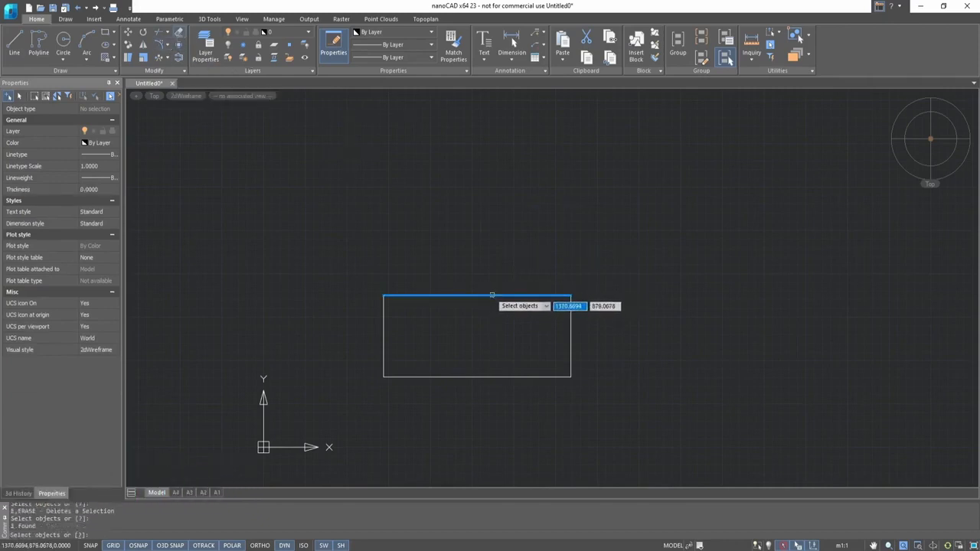
key("Return")
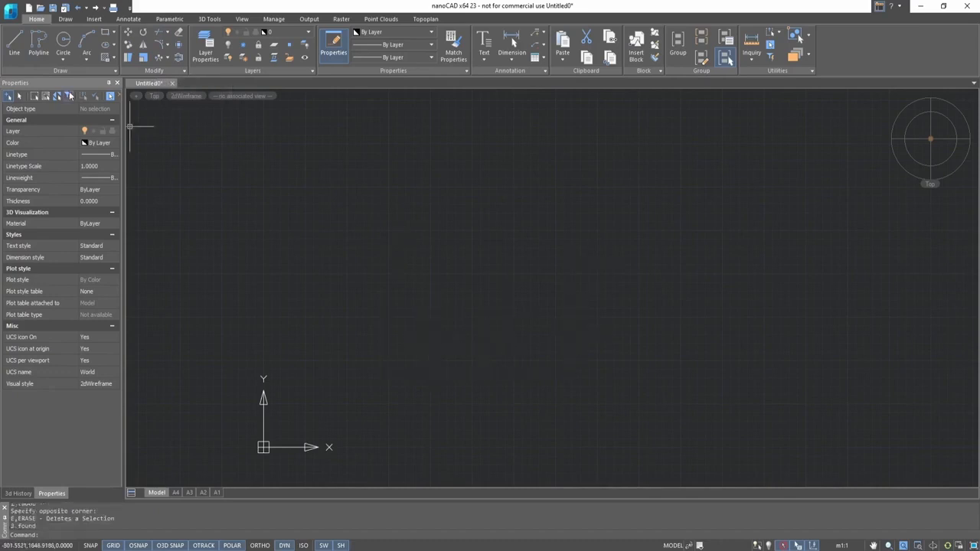
- Draw a vertical line about 860 units long
left_click(14, 43)
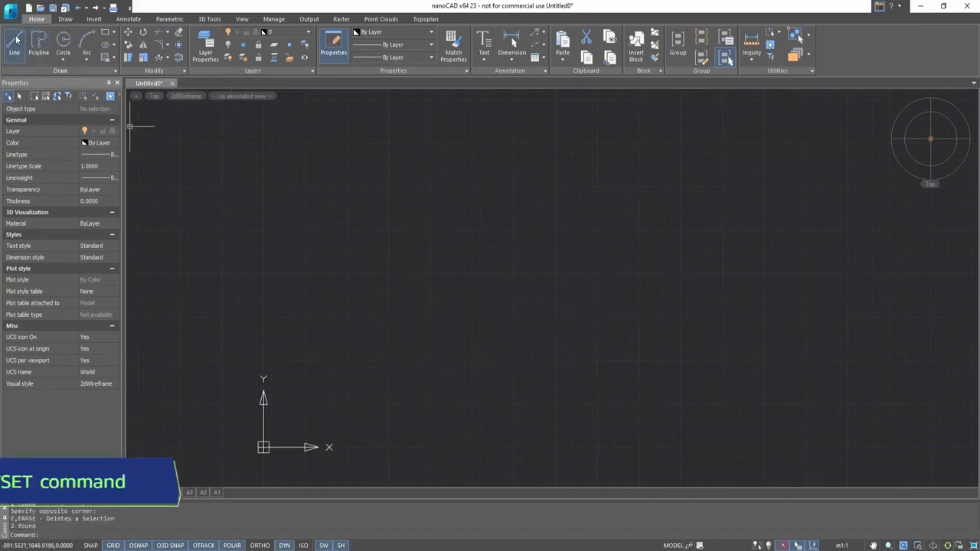
left_click(433, 264)
left_click(434, 413)
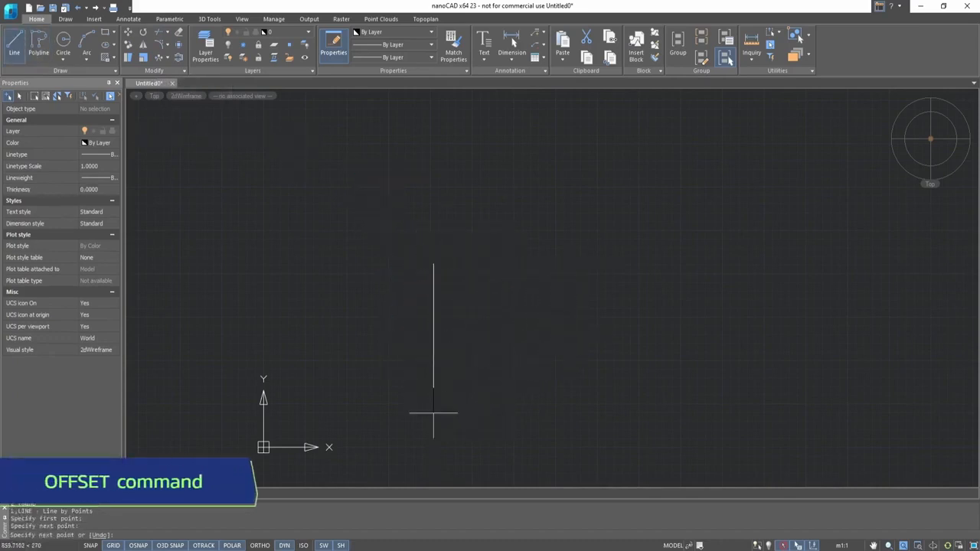
key("Escape")
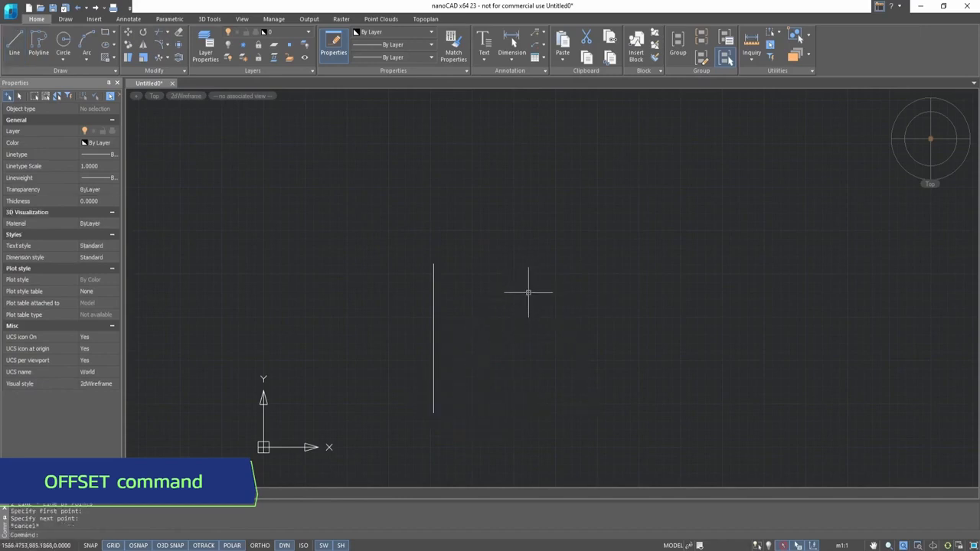
- Offset the vertical line by 60 to the right four times, each time from the newest copy
left_click(179, 59)
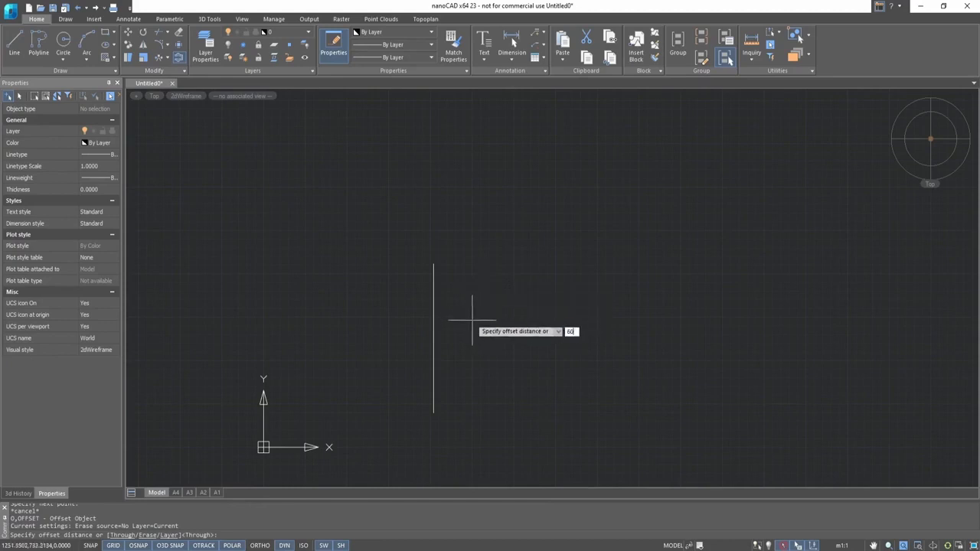
key("Return")
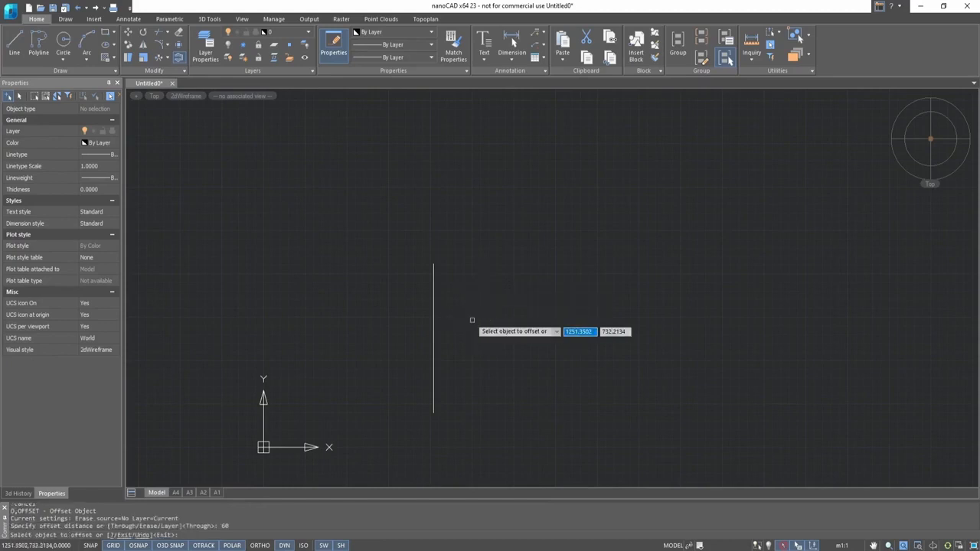
left_click(434, 321)
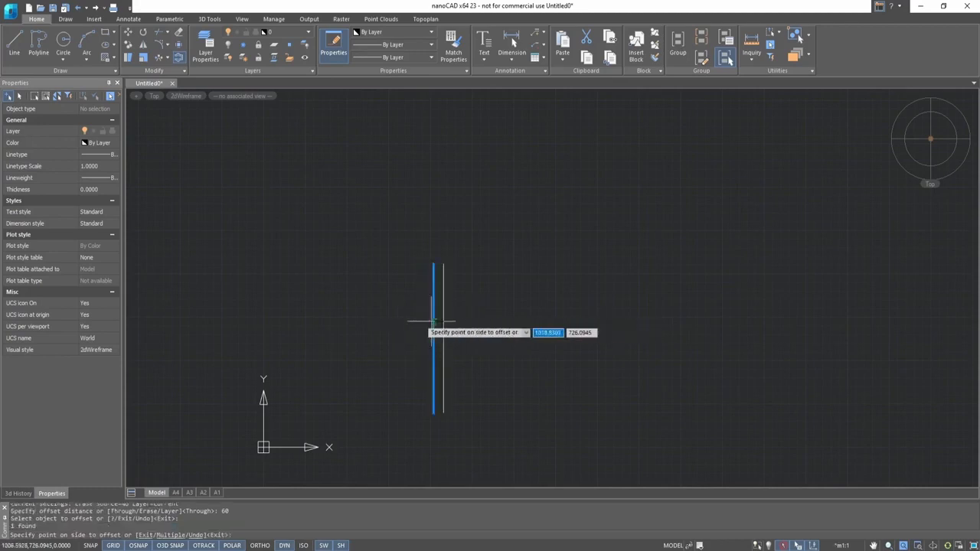
left_click(487, 323)
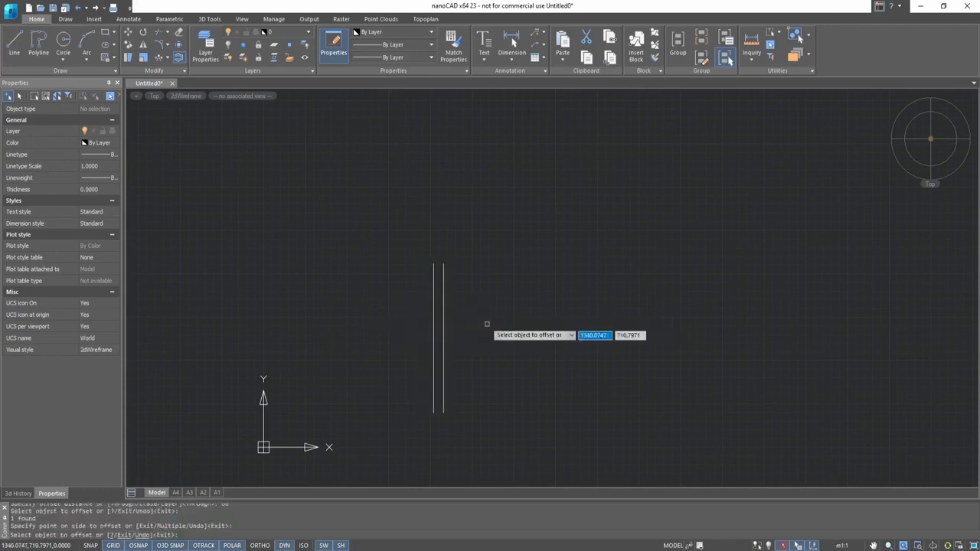
left_click(444, 323)
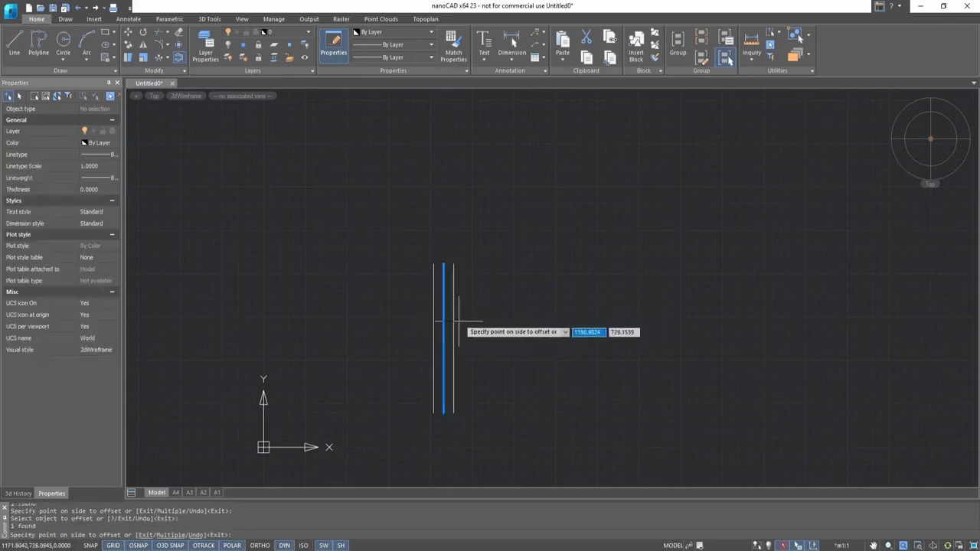
left_click(483, 320)
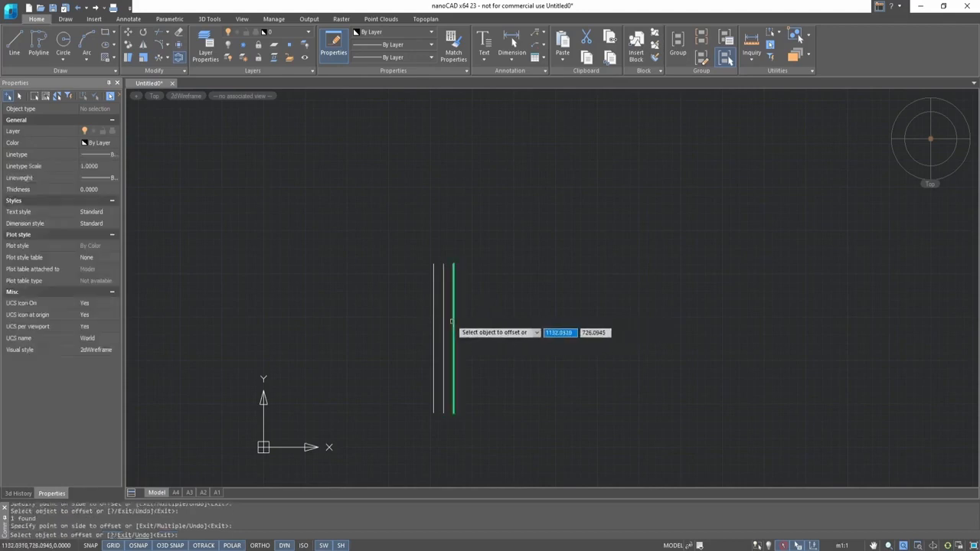
left_click(454, 321)
left_click(499, 321)
left_click(464, 322)
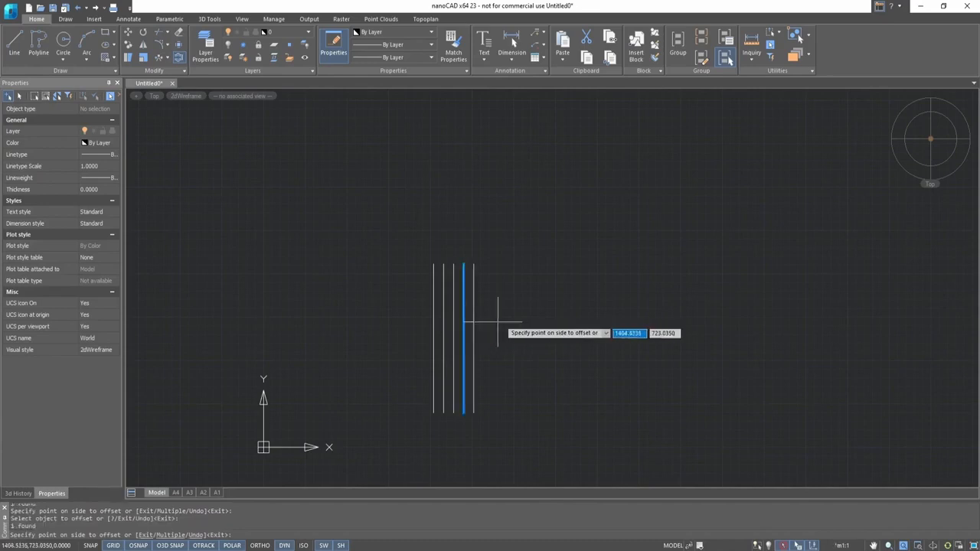
left_click(506, 320)
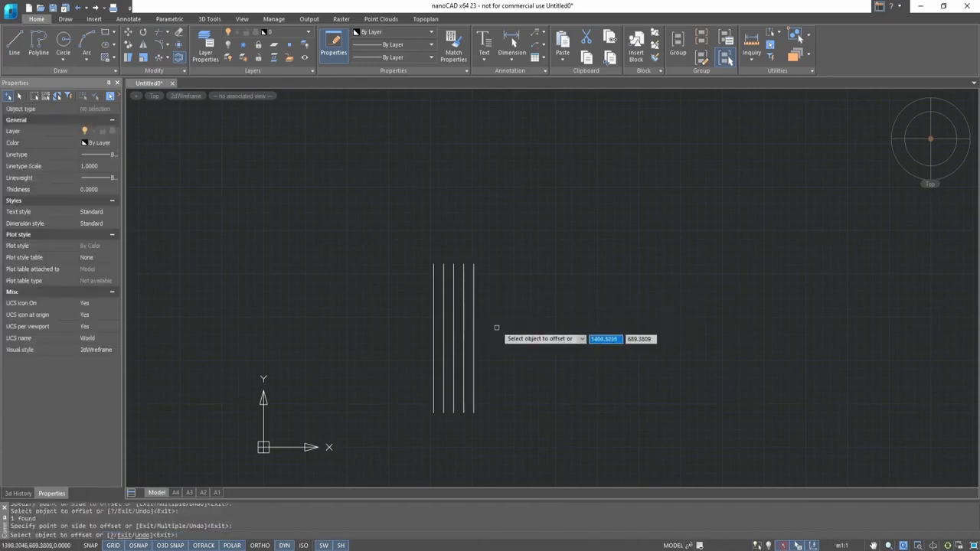
key("Escape")
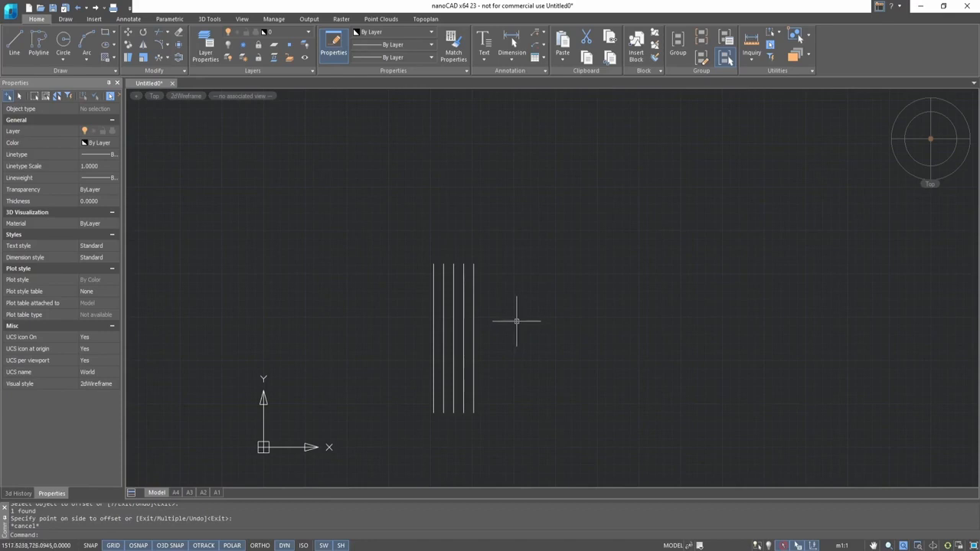
- Draw a zigzag polyline with seven vertices in an empty area
middle_click_drag(519, 320, 435, 456)
middle_click_drag(479, 352, 442, 427)
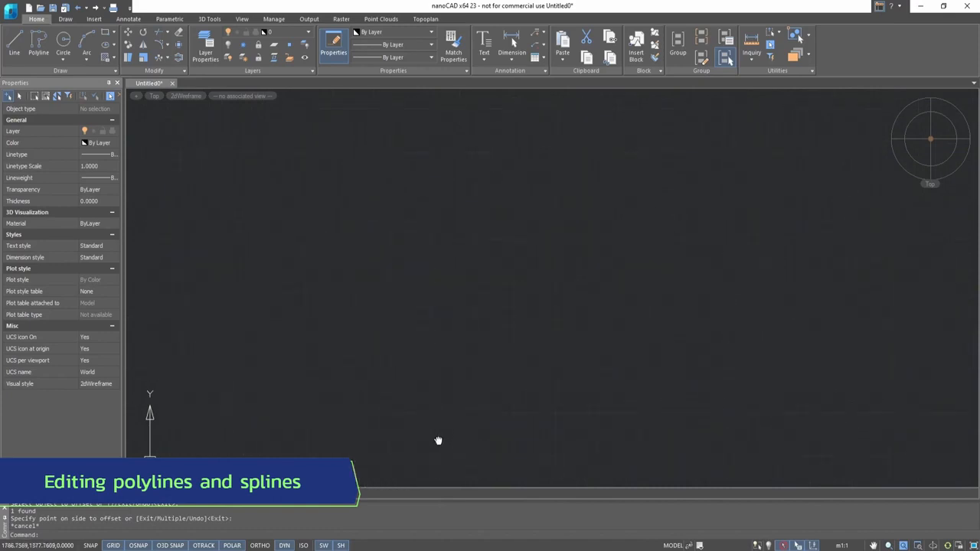
type("pl")
key("Return")
left_click(325, 293)
left_click(395, 265)
left_click(430, 292)
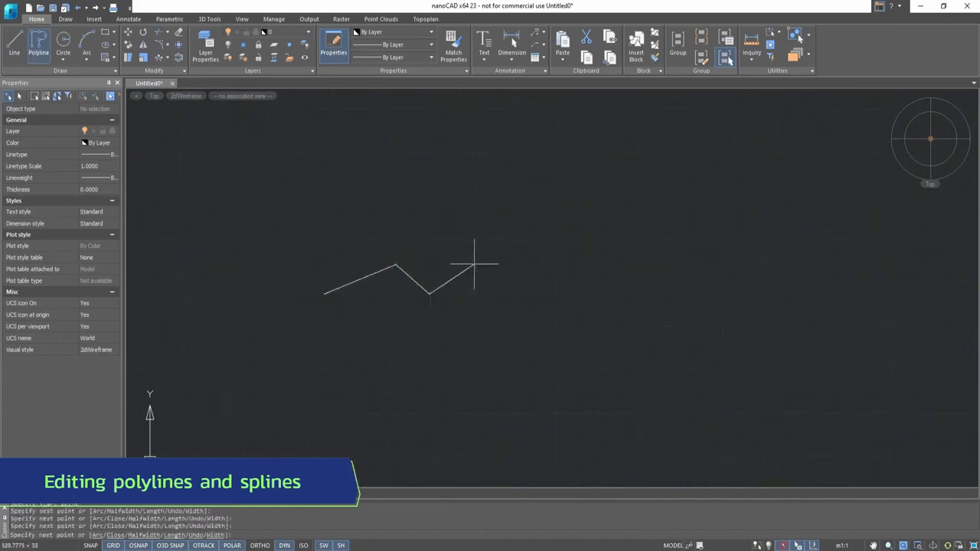
left_click(474, 264)
left_click(495, 296)
left_click(550, 268)
left_click(576, 294)
key("Return")
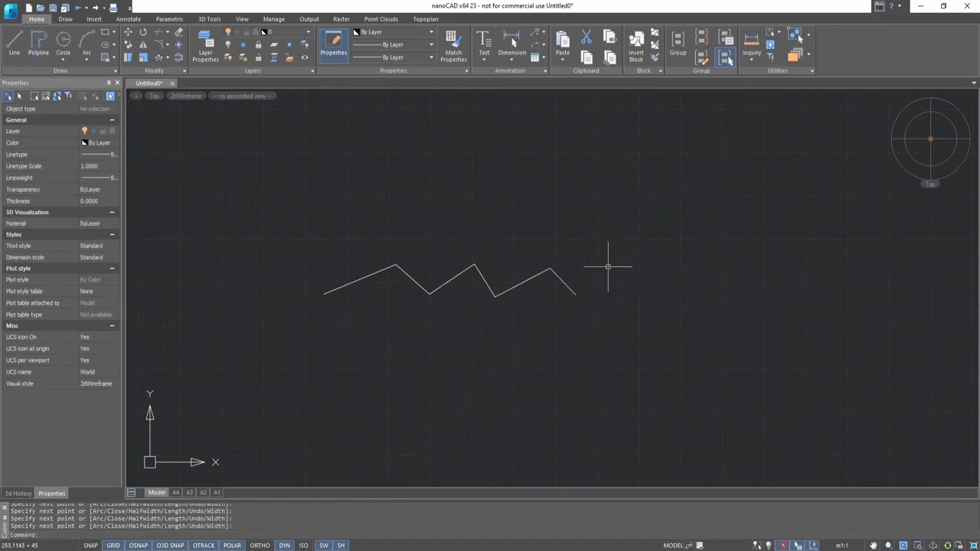
- Edit the zigzag polyline, applying Spline to smooth it and then Decurve to restore its straight segments
left_click(181, 72)
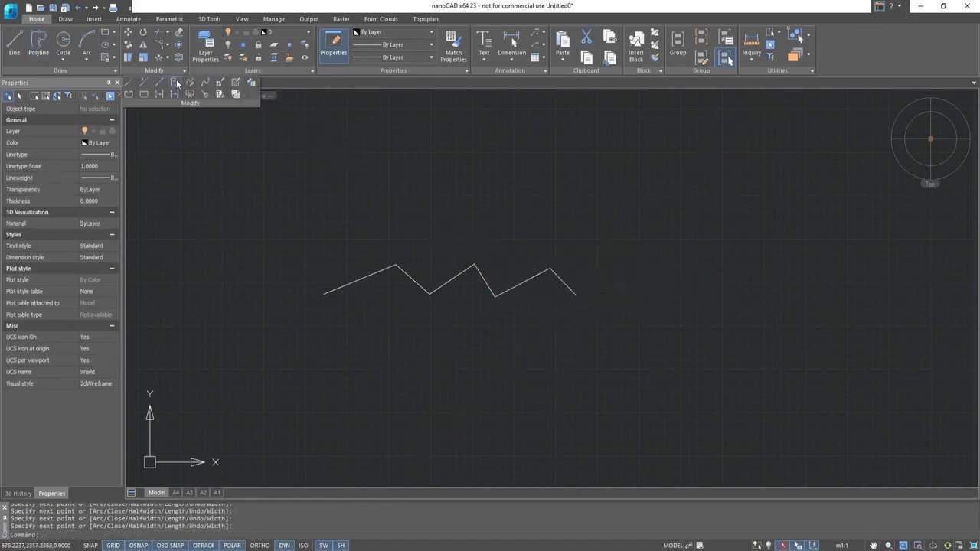
left_click(175, 83)
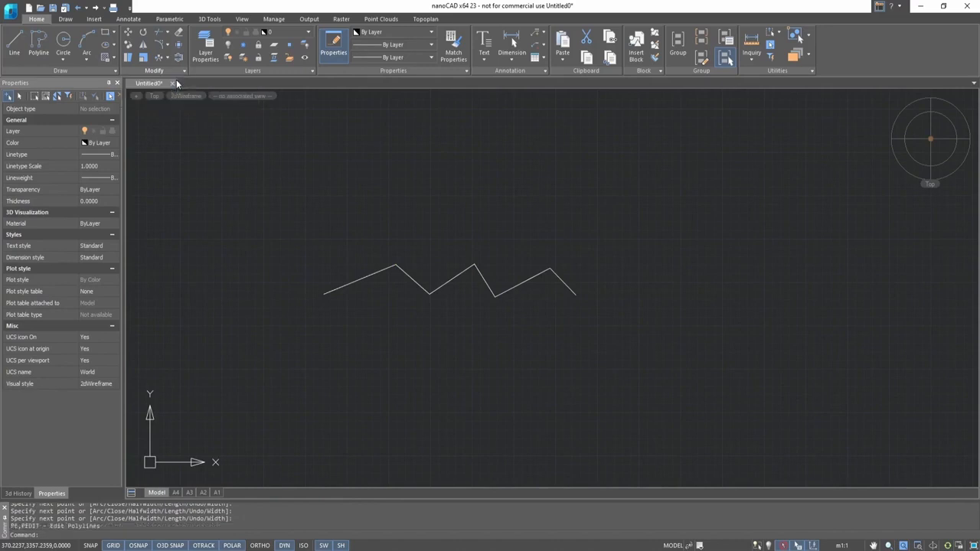
left_click(457, 277)
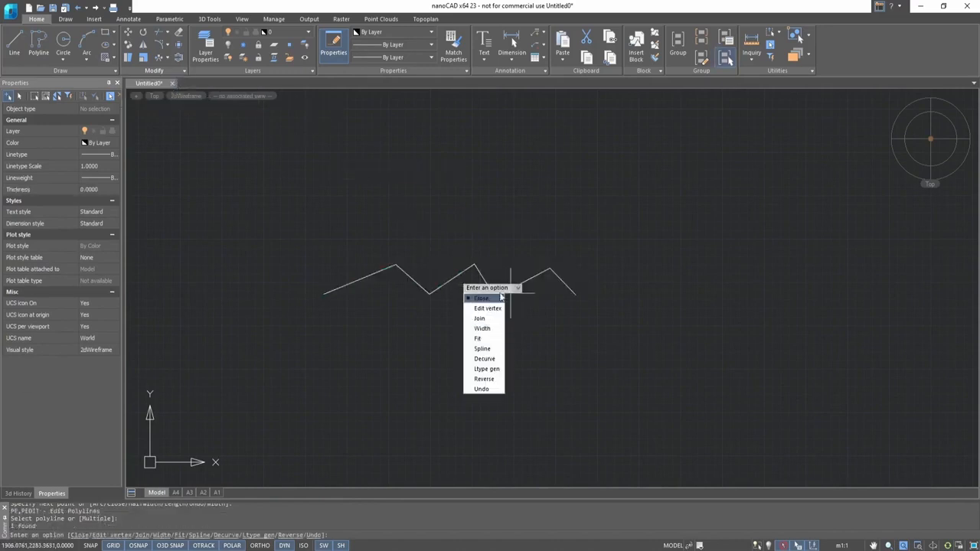
left_click(482, 349)
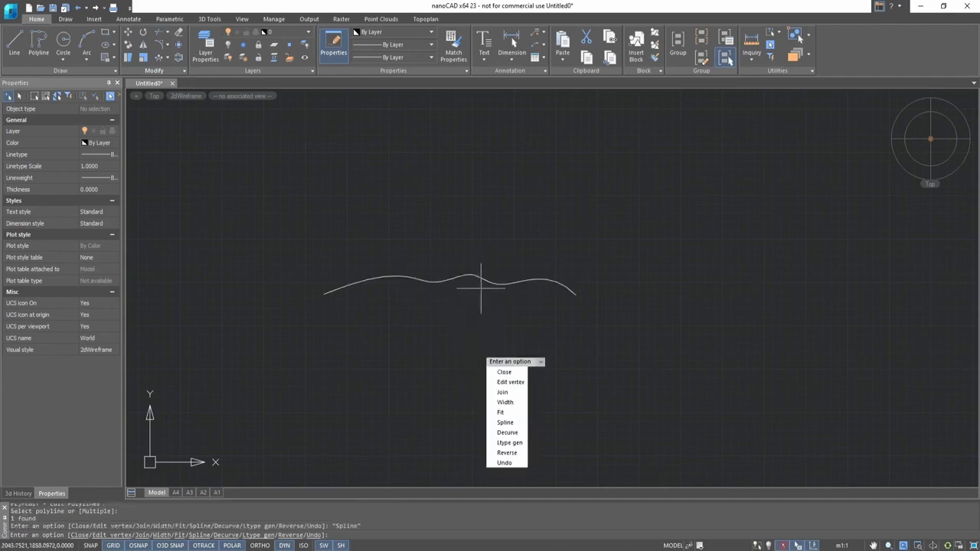
left_click(512, 433)
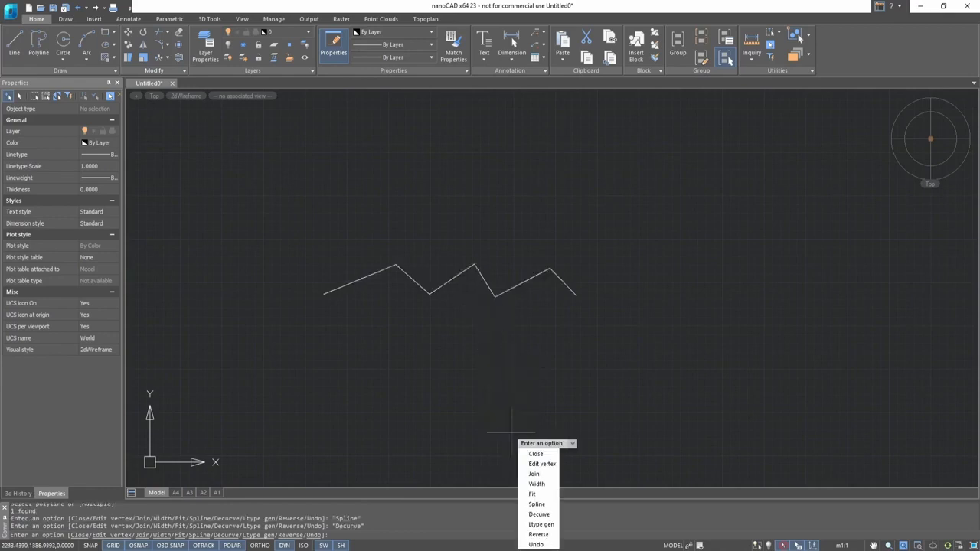
right_click(501, 268)
left_click(515, 273)
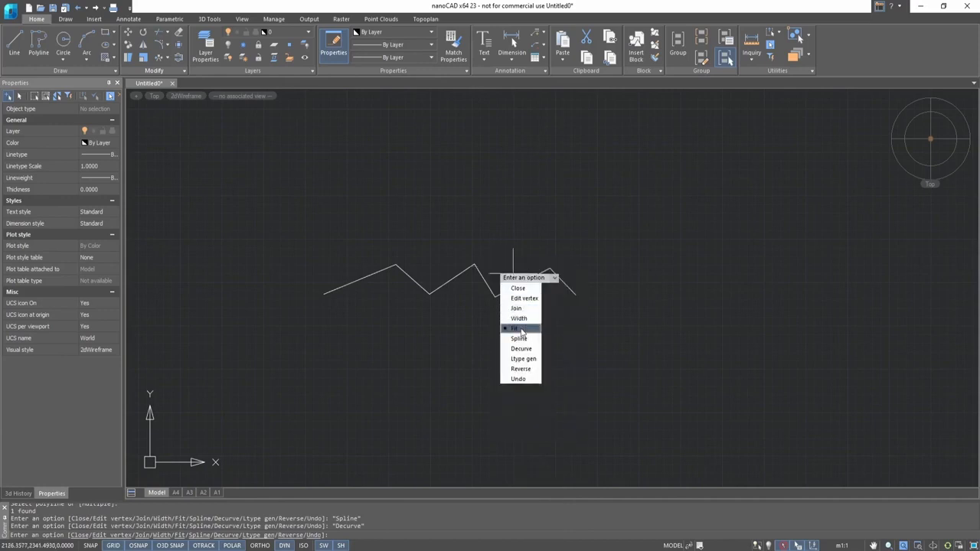
left_click(524, 291)
key("Escape")
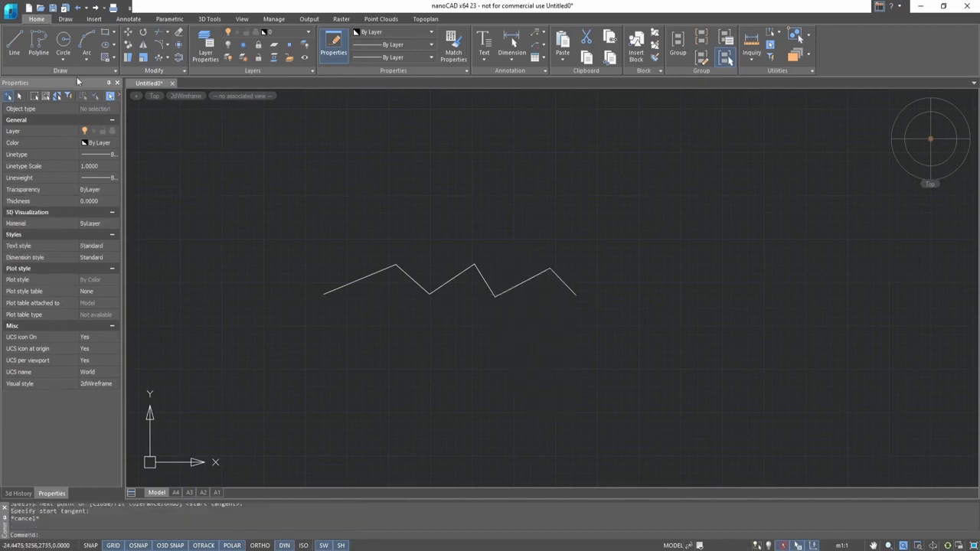
- Draw a spline through seven fit points above the zigzag, setting its start and end tangents
left_click(77, 72)
left_click(21, 91)
left_click(325, 201)
left_click(414, 175)
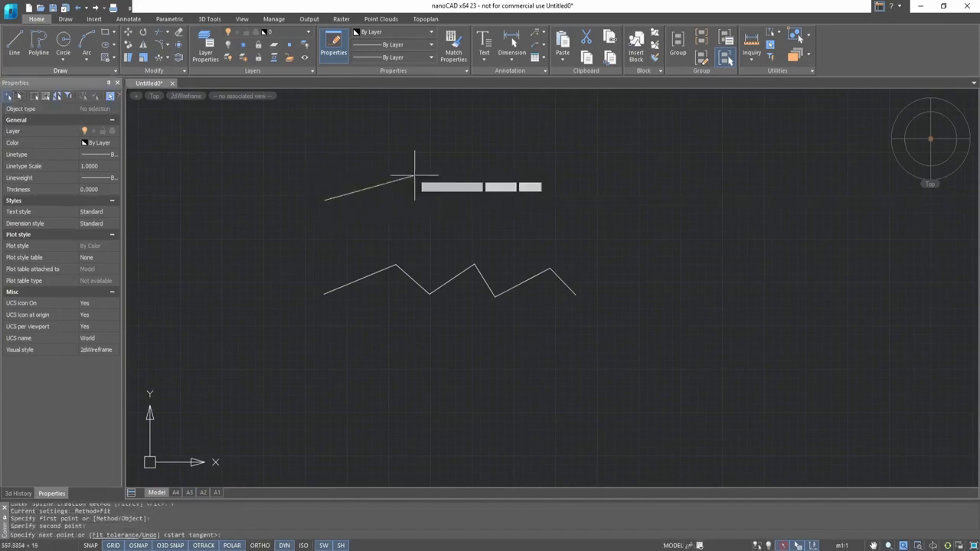
left_click(437, 203)
left_click(479, 179)
left_click(517, 211)
left_click(570, 174)
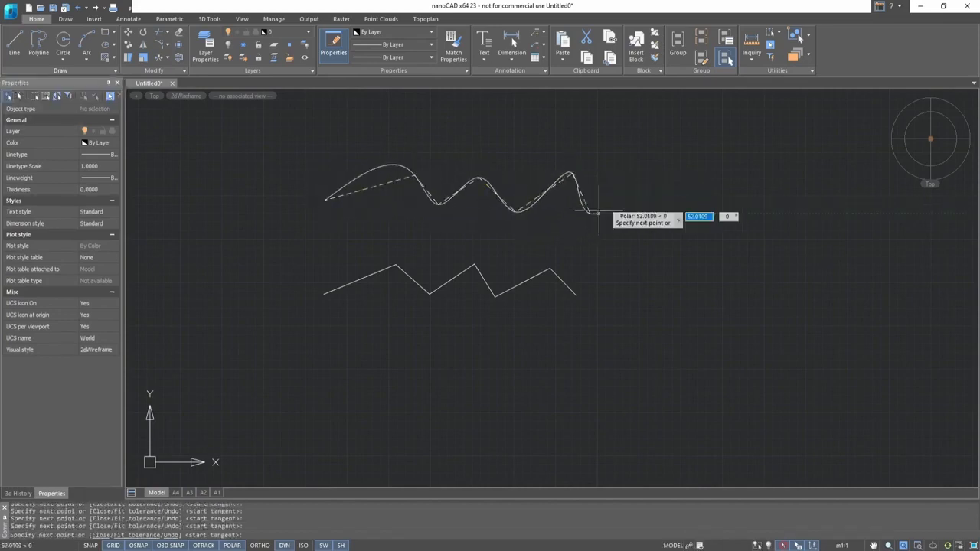
right_click(634, 185)
left_click(645, 192)
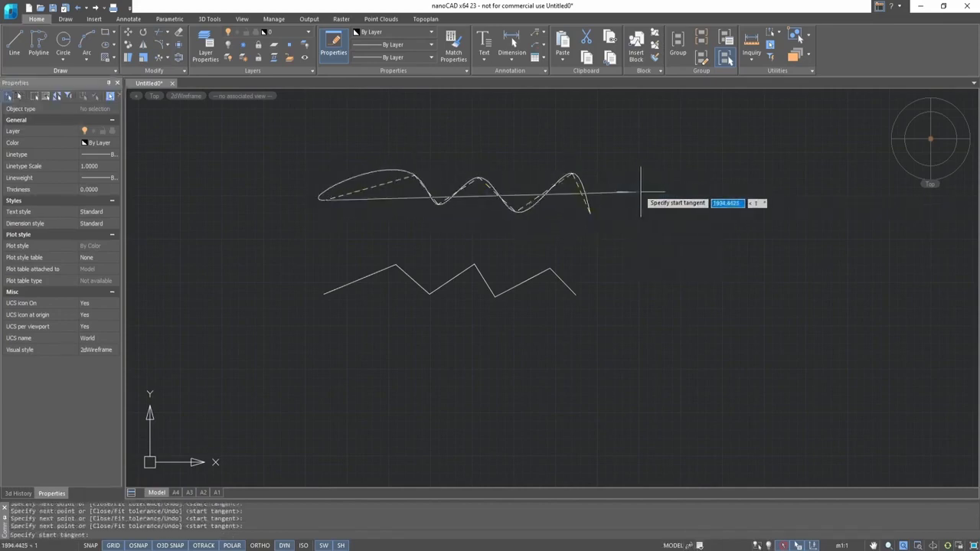
left_click(641, 191)
left_click(631, 194)
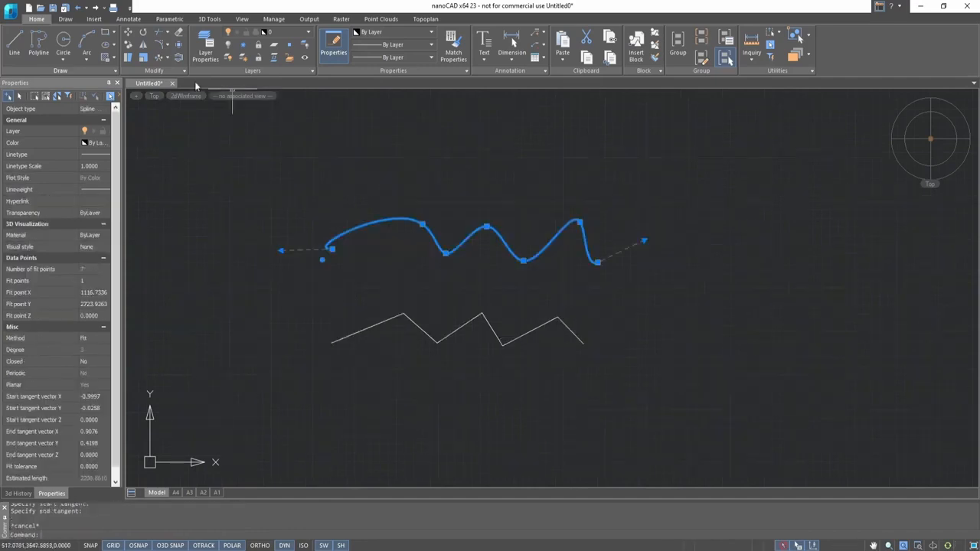
key("Escape")
- Convert the spline to a polyline with Edit Spline, keeping precision 10
left_click(158, 74)
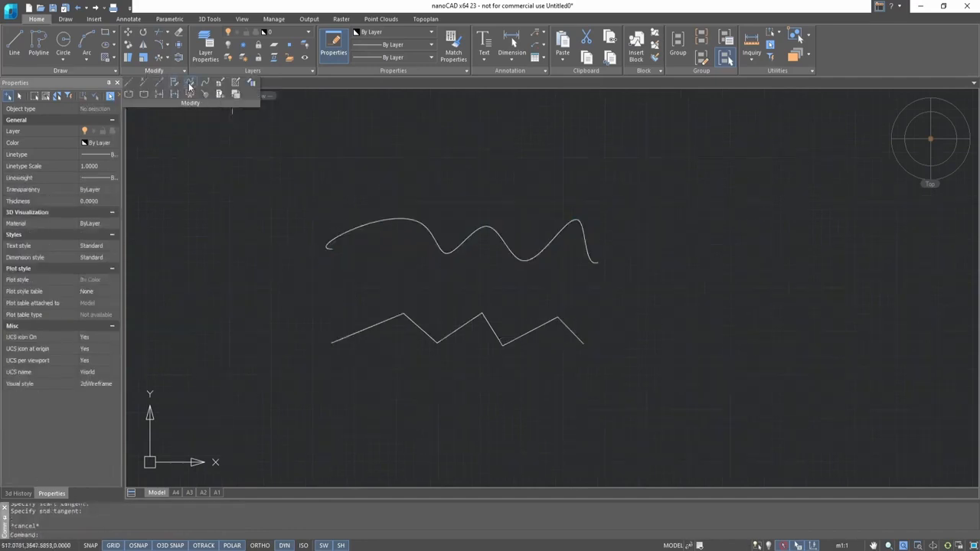
left_click(176, 84)
left_click(468, 235)
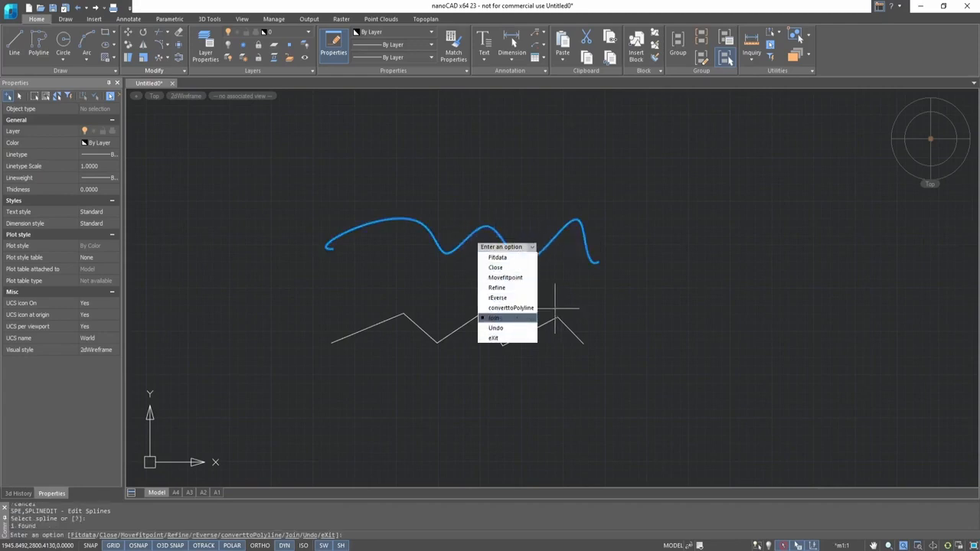
left_click(527, 309)
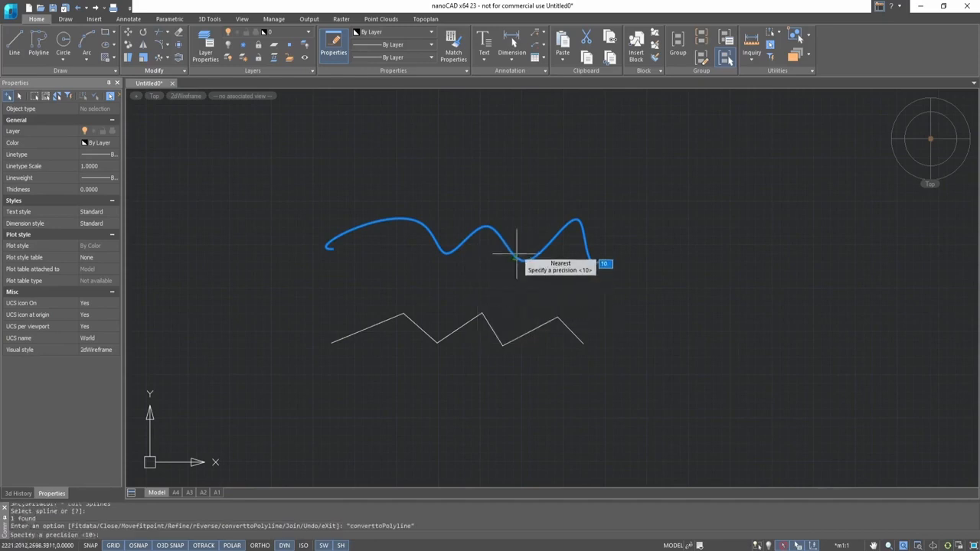
key("Return")
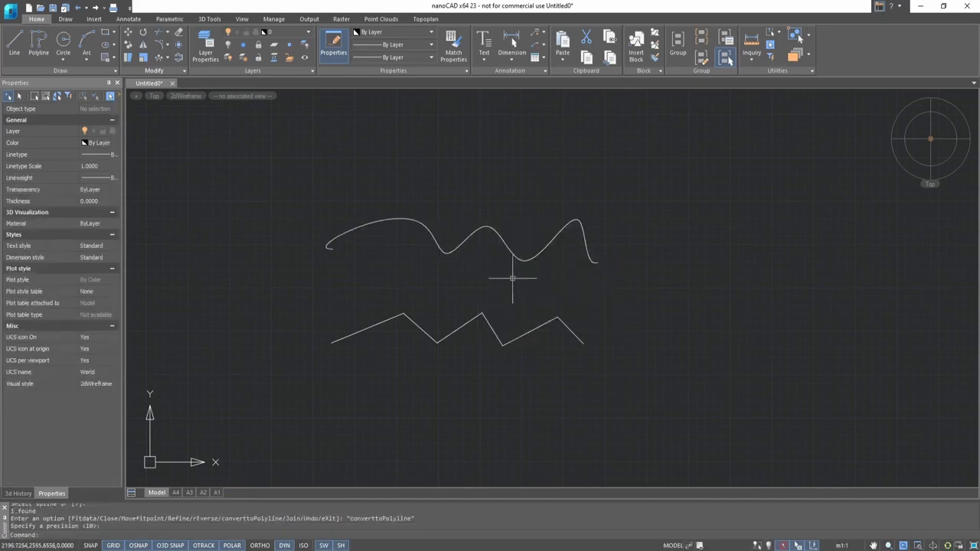
- Select the converted curve to inspect its object type and properties
left_click(461, 234)
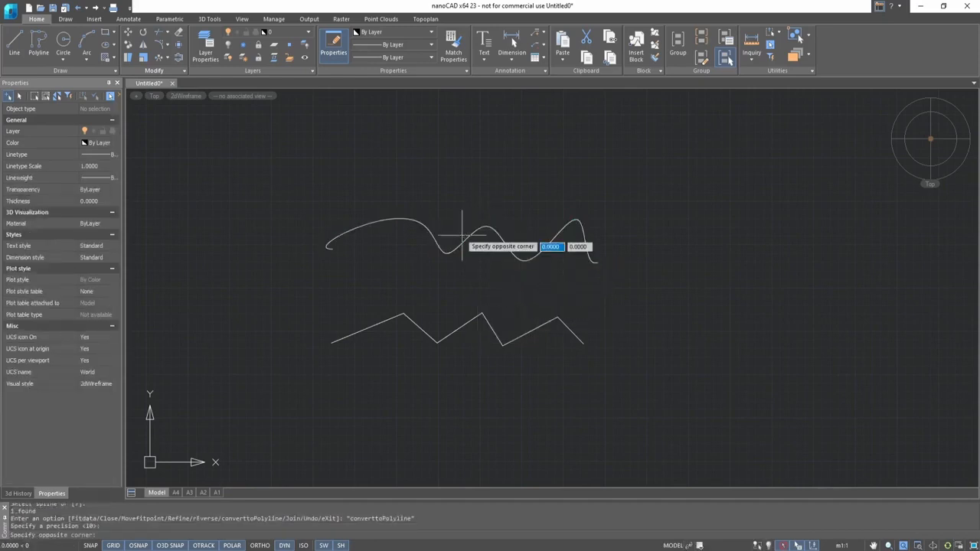
key("Escape")
left_click(461, 239)
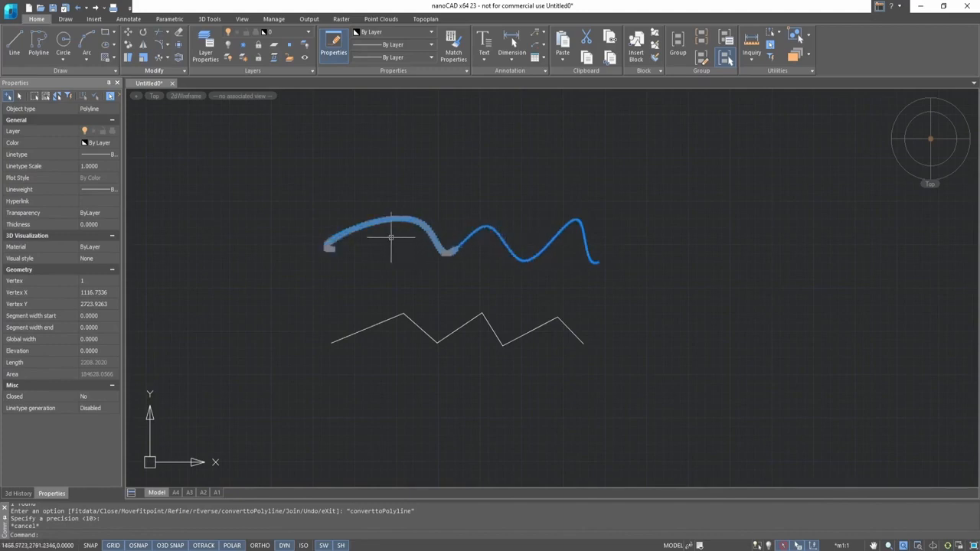
key("Escape")
left_click(313, 286)
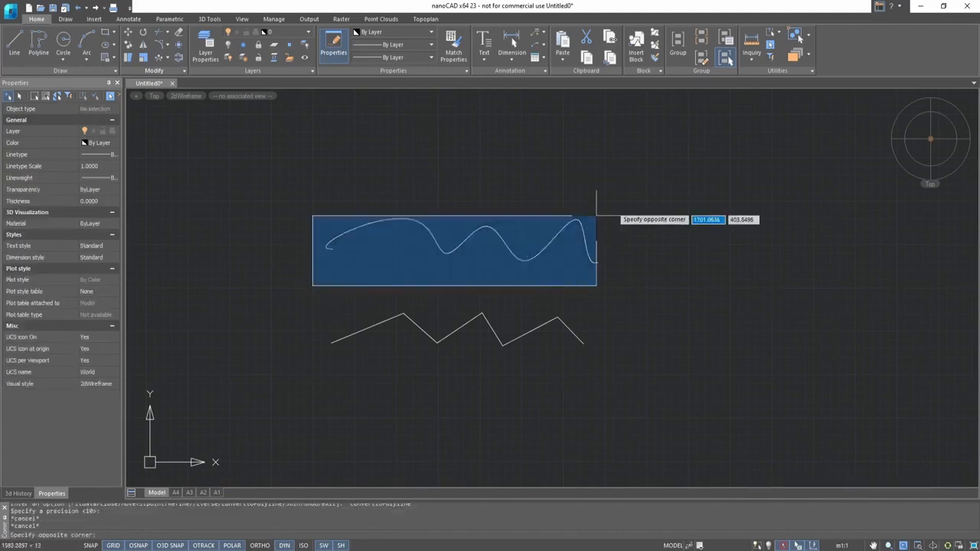
key("Escape")
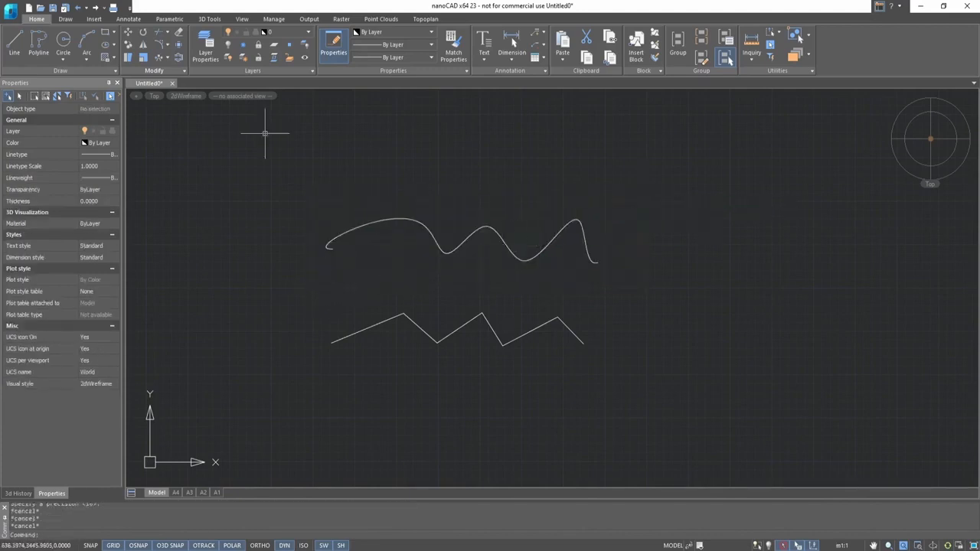
left_click(167, 72)
left_click(189, 83)
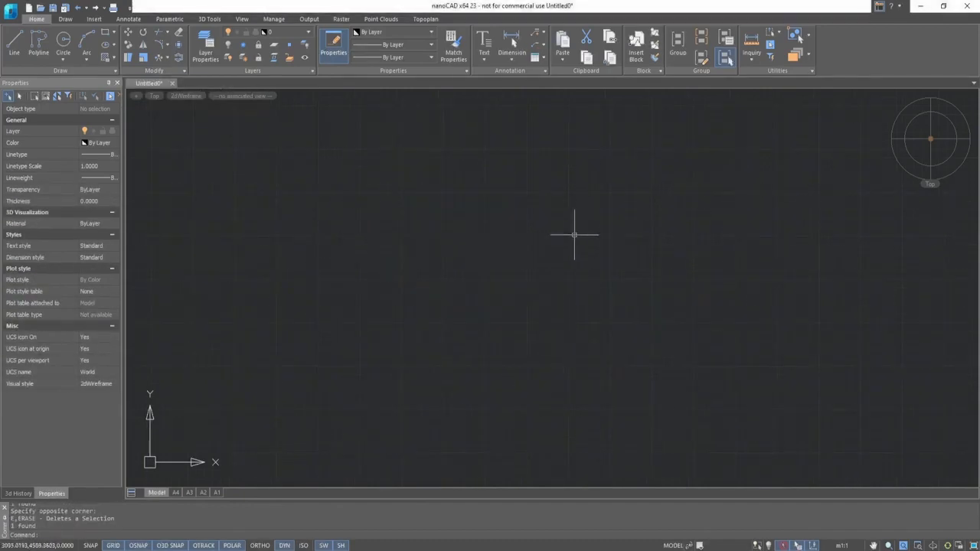
scroll(575, 236, "down", 8)
scroll(579, 244, "up", 5)
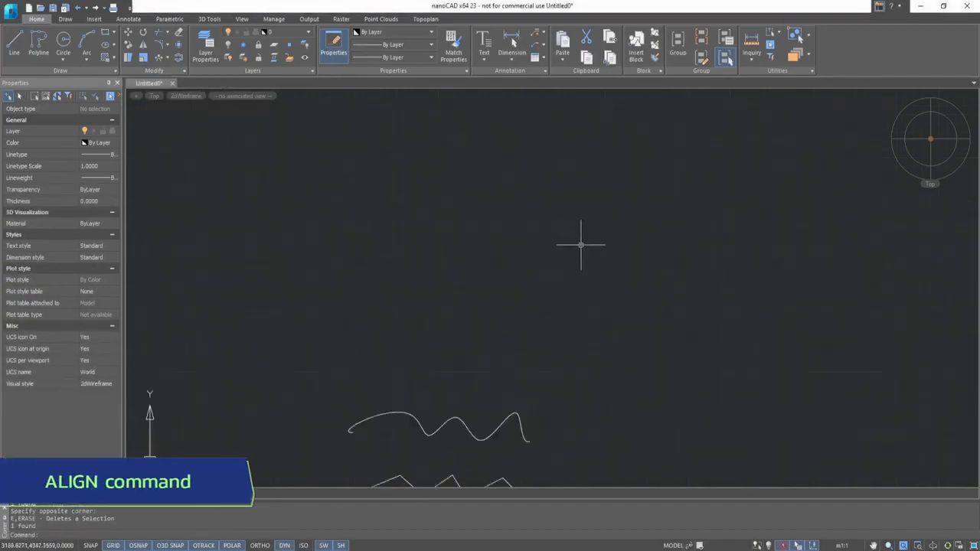
- Draw a rectangle in the empty area above the curves
middle_click_drag(536, 210, 542, 268)
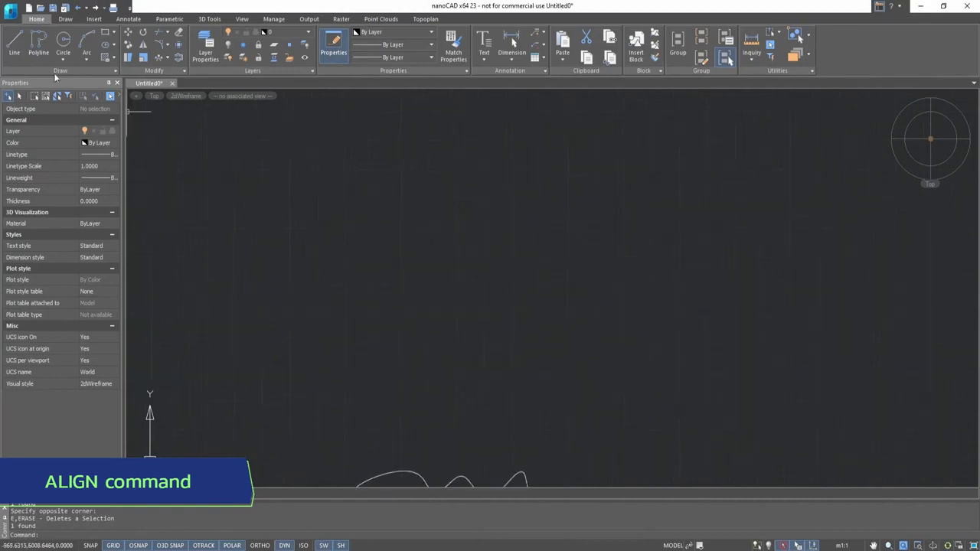
left_click(106, 33)
left_click(367, 196)
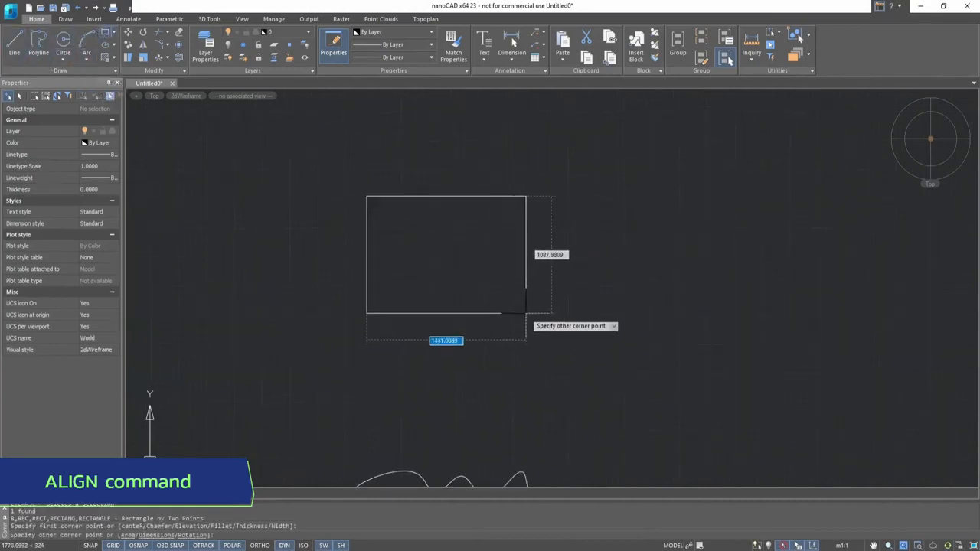
left_click(559, 287)
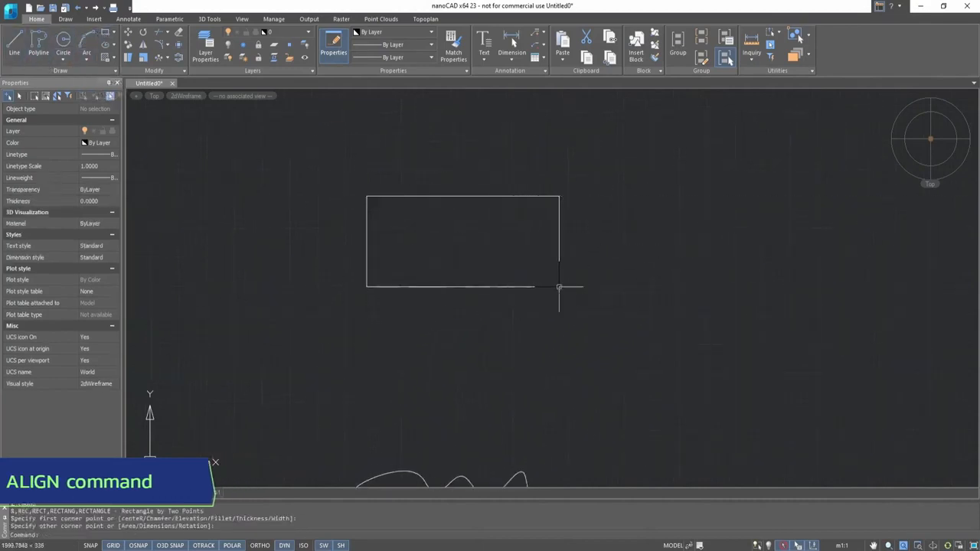
- Draw a diagonal line about 1750 units long at 42 degrees to the lower right of the rectangle
left_click(17, 42)
left_click(590, 378)
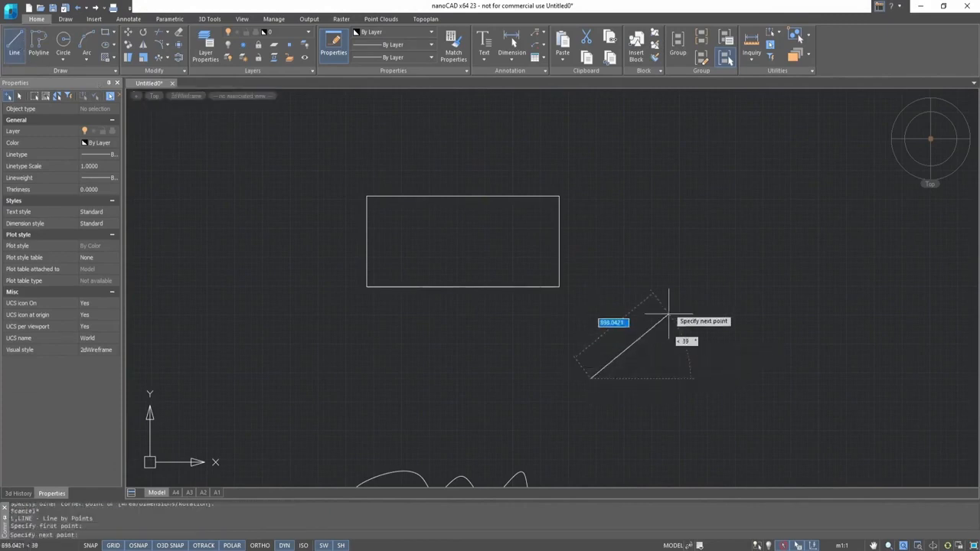
left_click(735, 242)
key("Escape")
- Align the rectangle to the diagonal line, mapping its bottom corners onto the line's endpoints without scaling
middle_click_drag(661, 209, 597, 252)
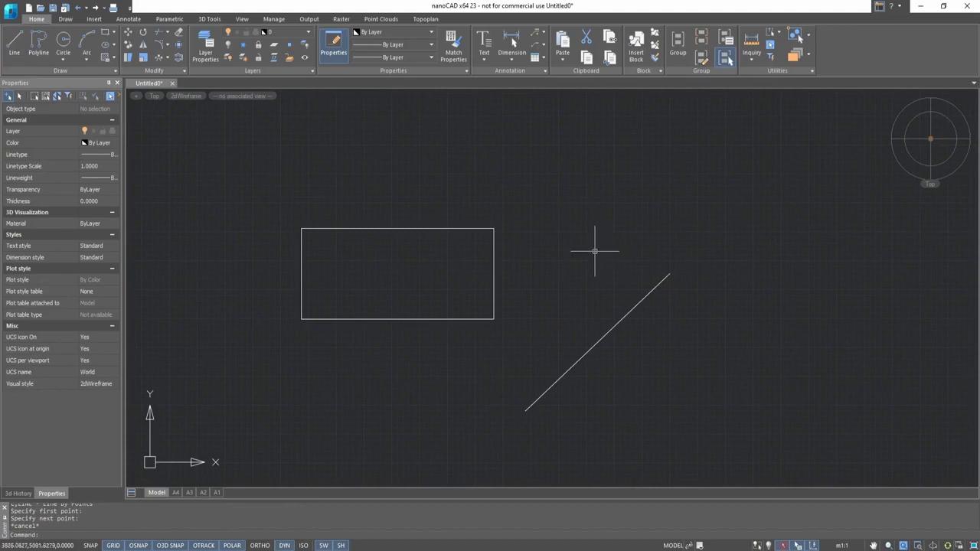
left_click(182, 71)
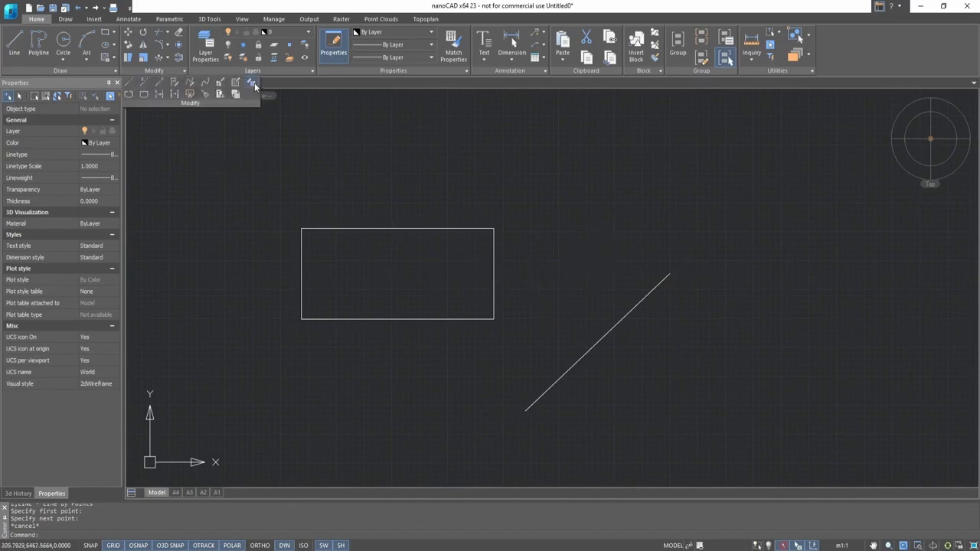
left_click(252, 86)
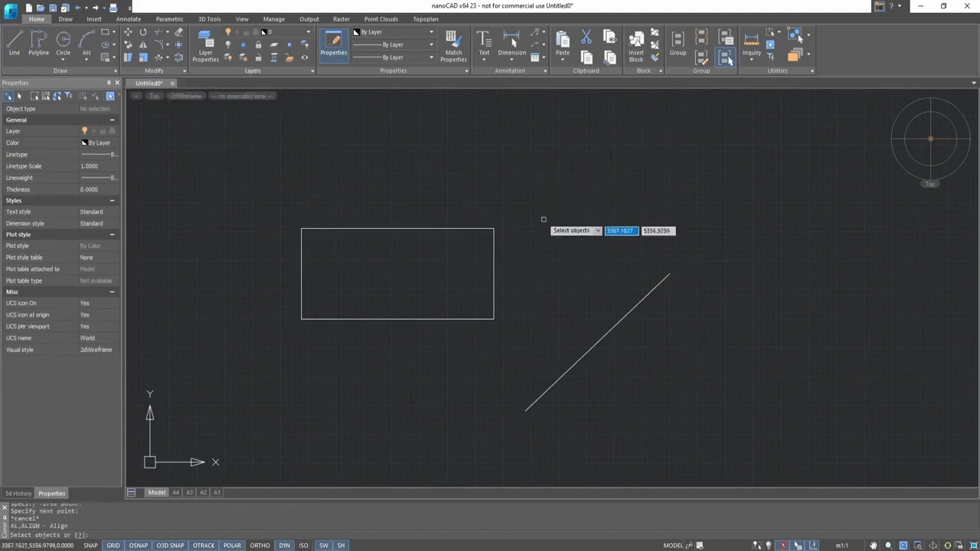
left_click(494, 271)
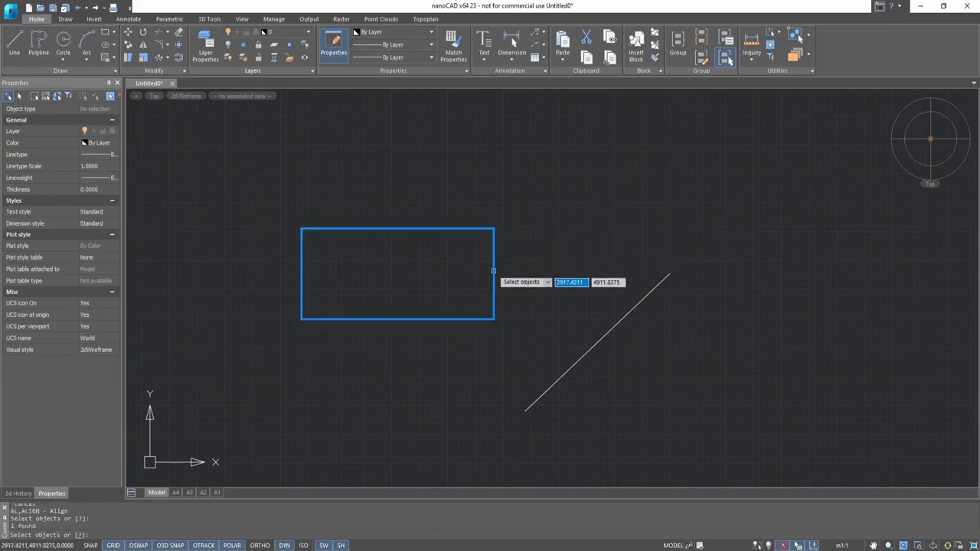
key("Return")
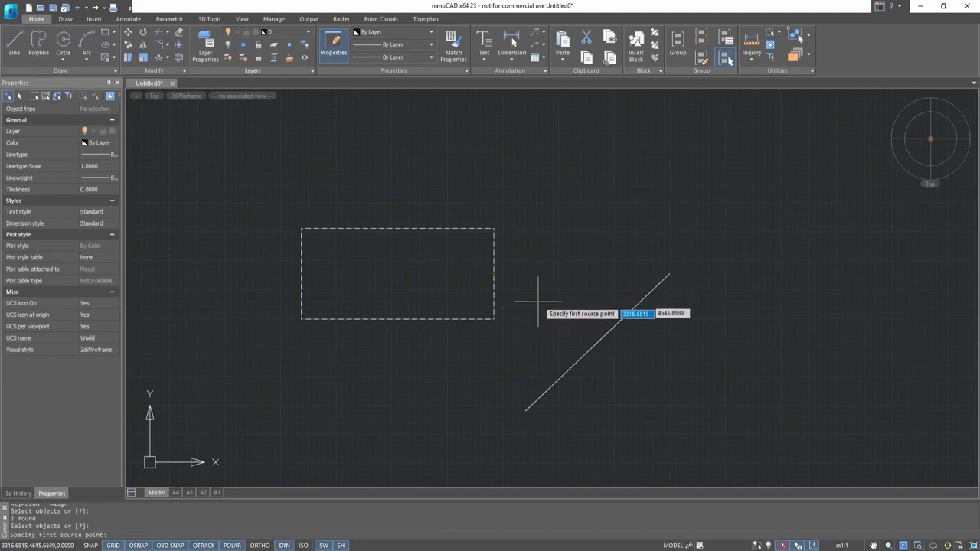
left_click(302, 319)
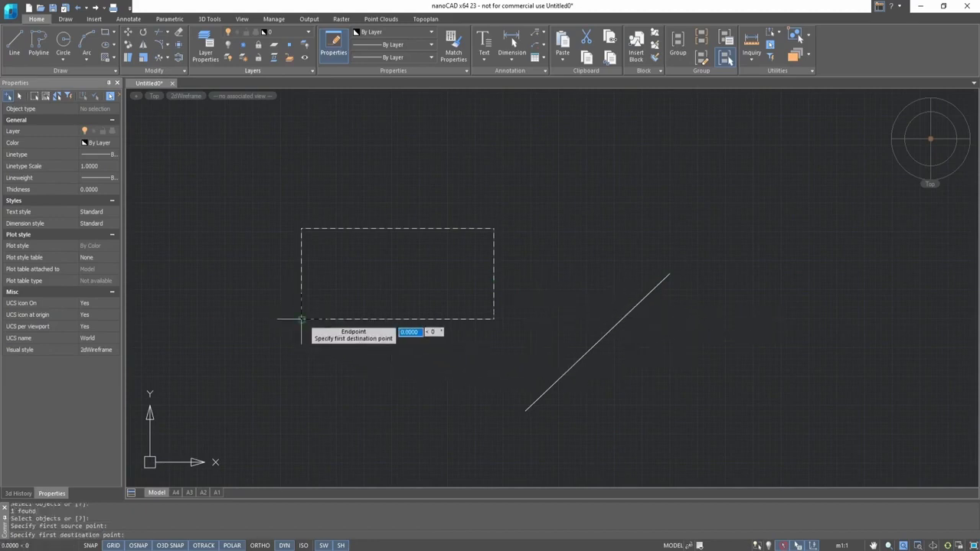
left_click(526, 411)
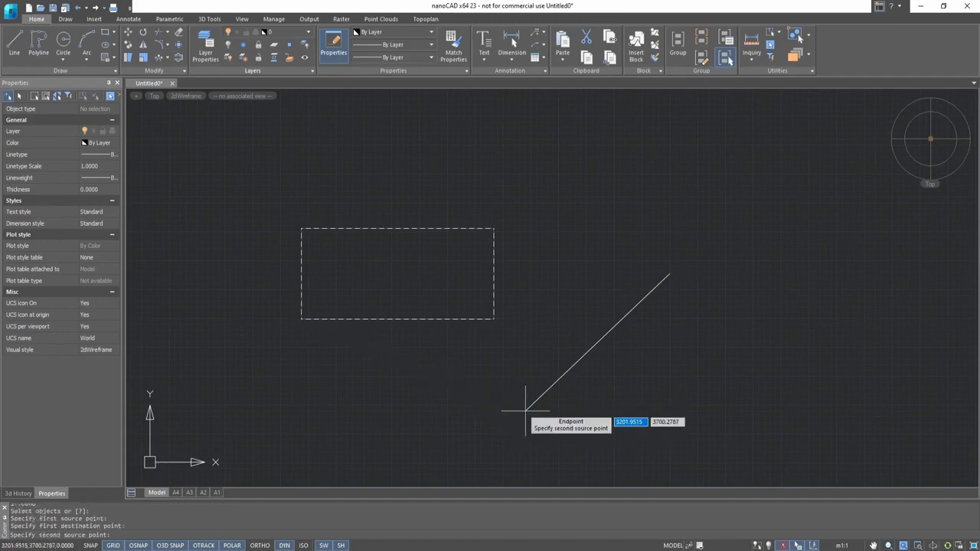
left_click(494, 319)
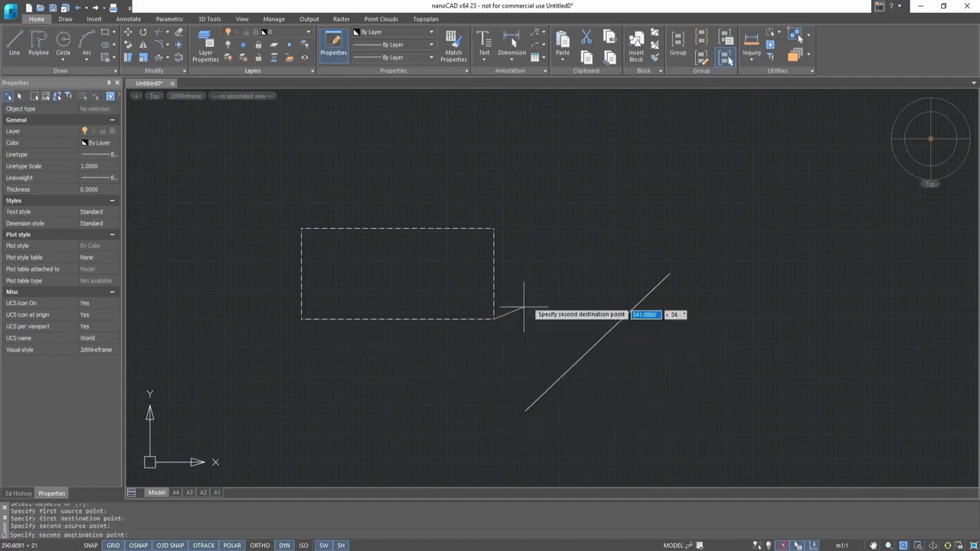
left_click(671, 273)
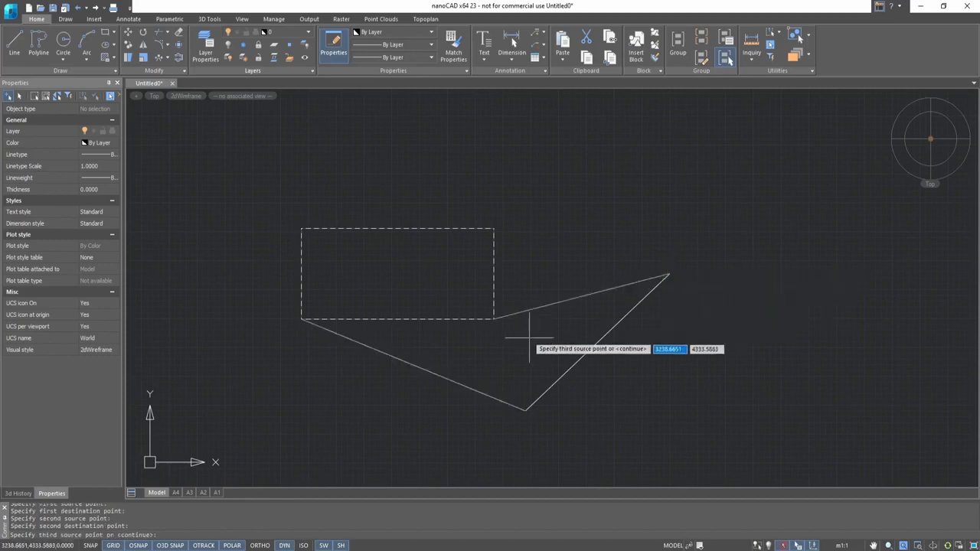
key("Return")
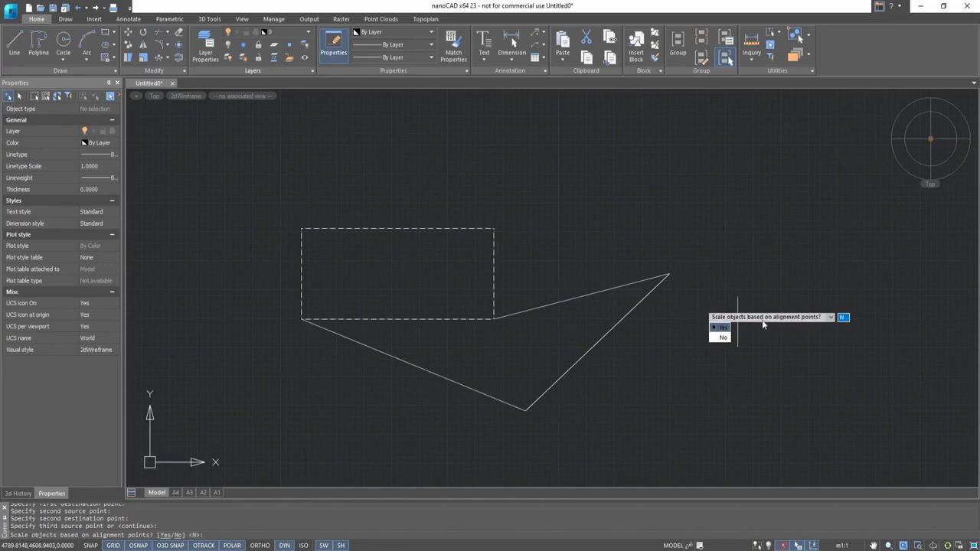
left_click(723, 339)
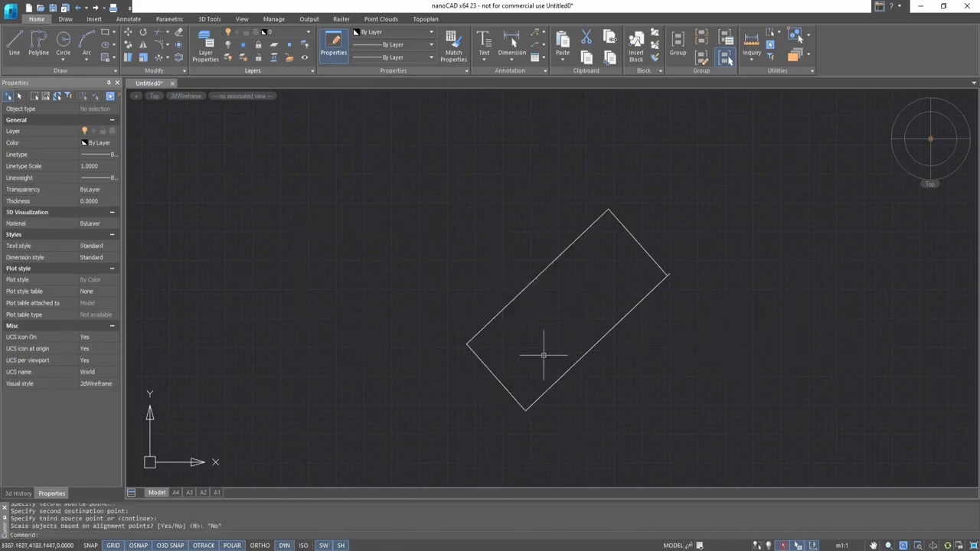
- Select the diagonal line beneath the aligned rectangle and zoom in to inspect its properties
mouse_move(659, 300)
middle_mouse_down()
mouse_move(624, 314)
mouse_move(657, 303)
middle_mouse_up()
scroll(651, 288, "down", 2)
scroll(622, 265, "up", 2)
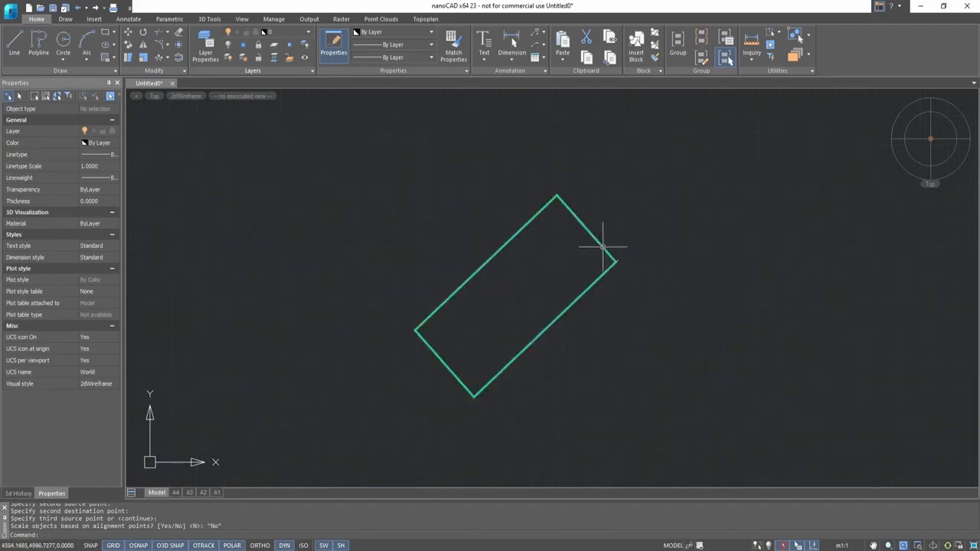
left_click(588, 287)
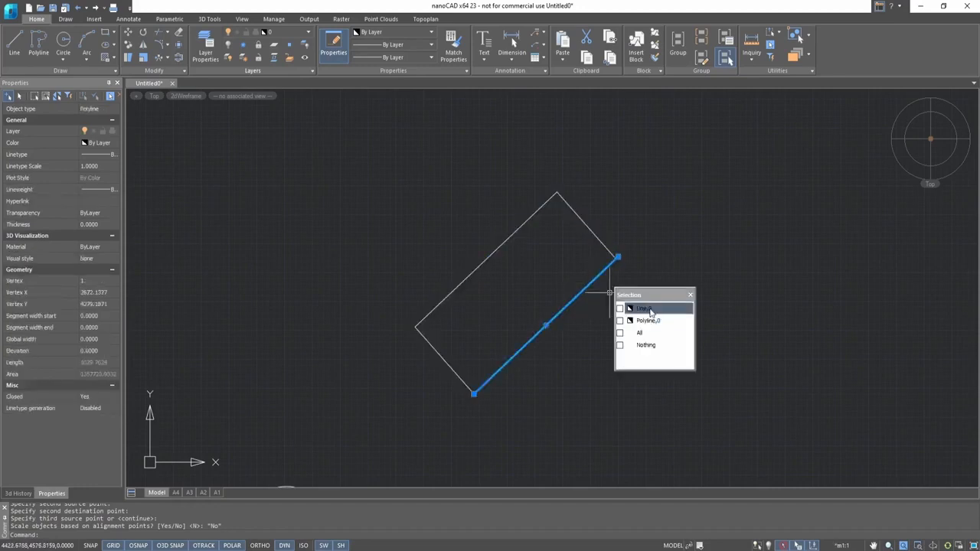
scroll(558, 322, "up", 2)
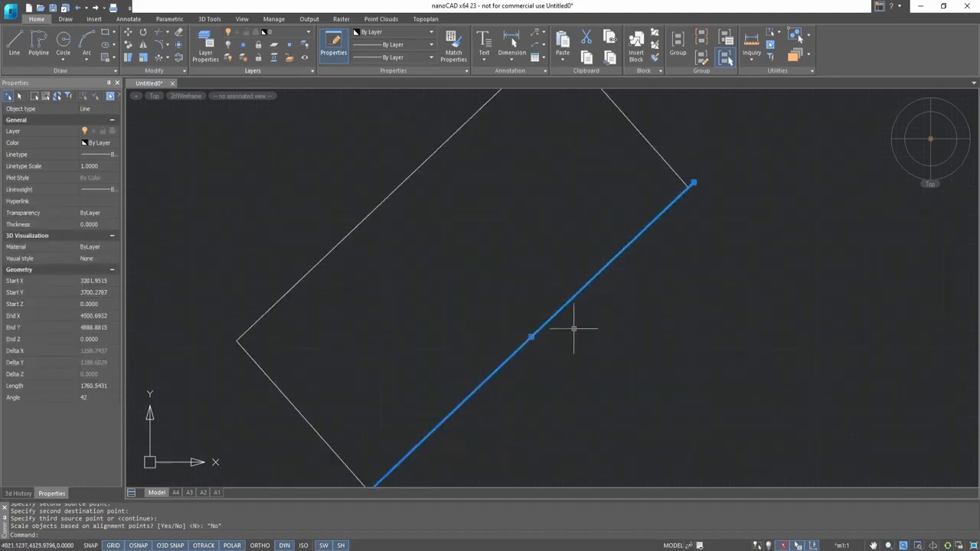
scroll(548, 311, "down", 1)
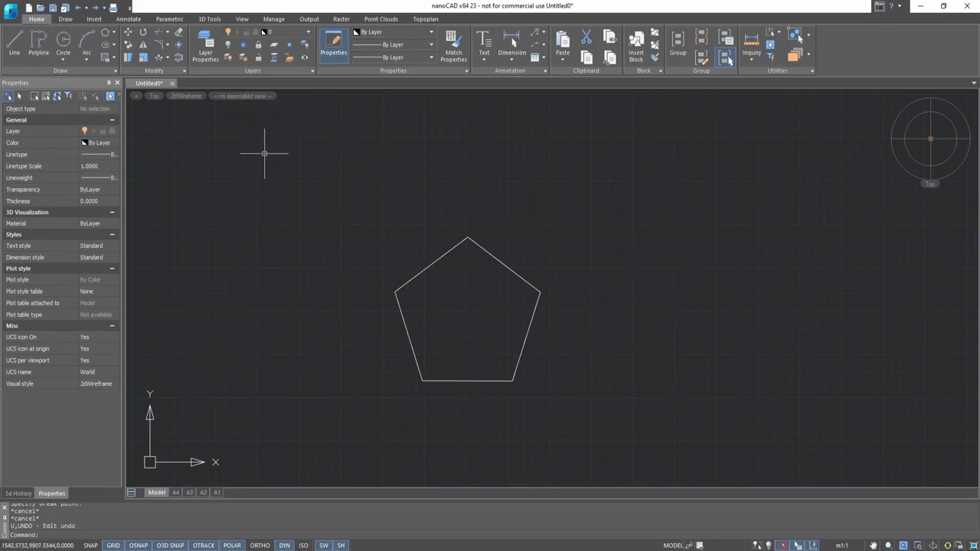
- Break the pentagon between its upper-left and upper-right vertices with Break Vectors, then undo the break
left_click(158, 70)
left_click(129, 95)
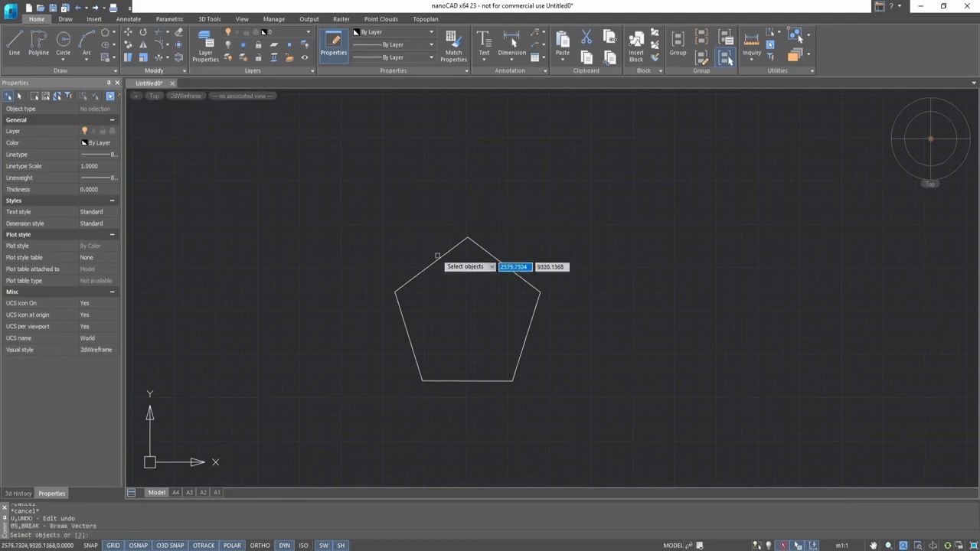
left_click(394, 292)
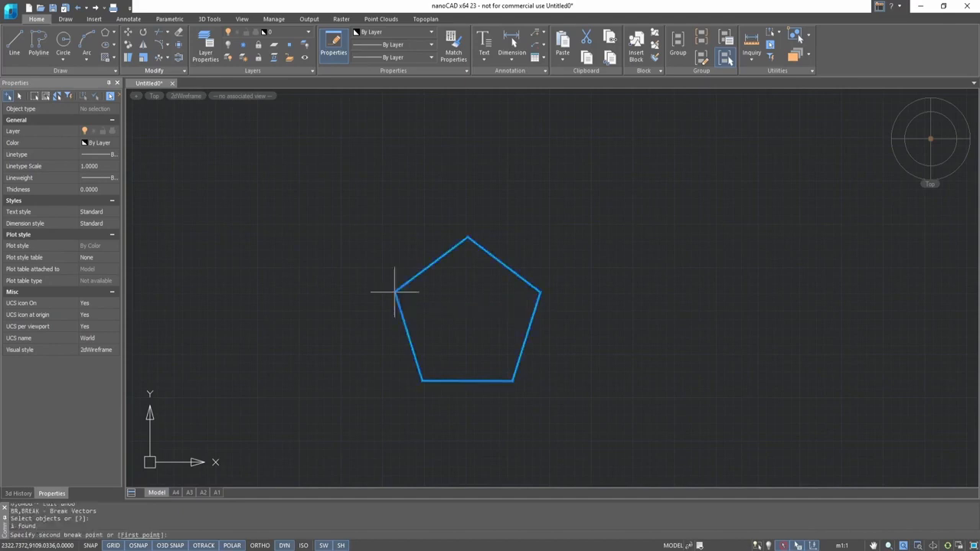
left_click(540, 292)
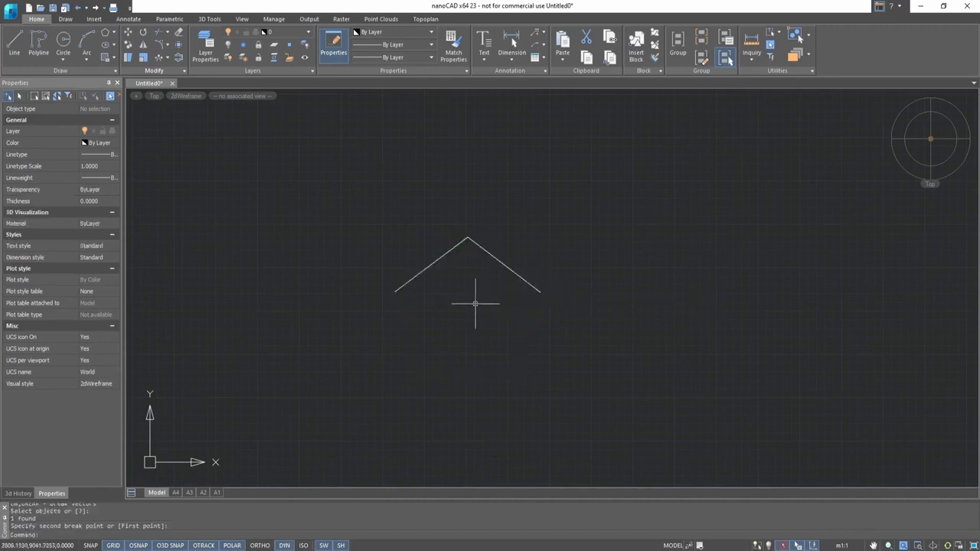
key("ctrl+z")
key("Escape")
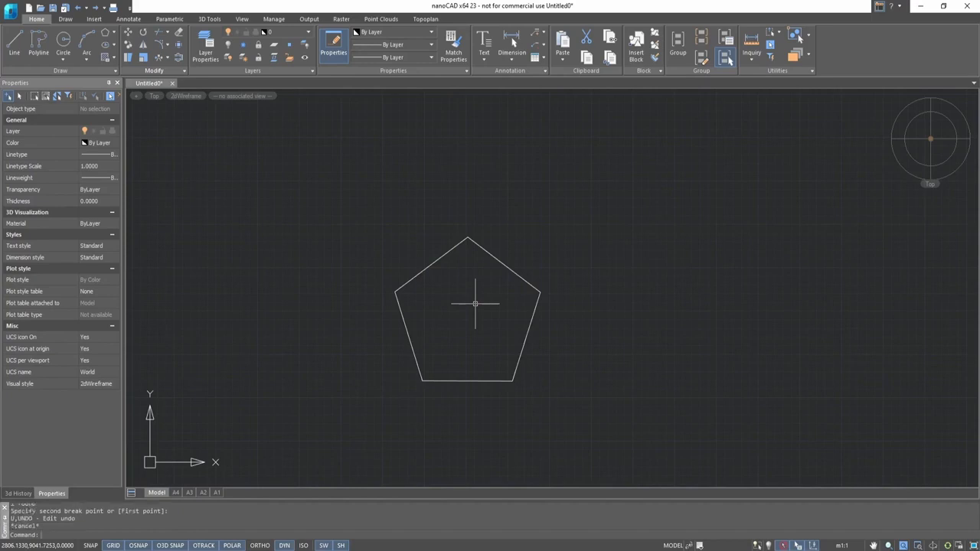
- Break the pentagon again using the First point option at the same two vertices, then undo it
left_click(157, 70)
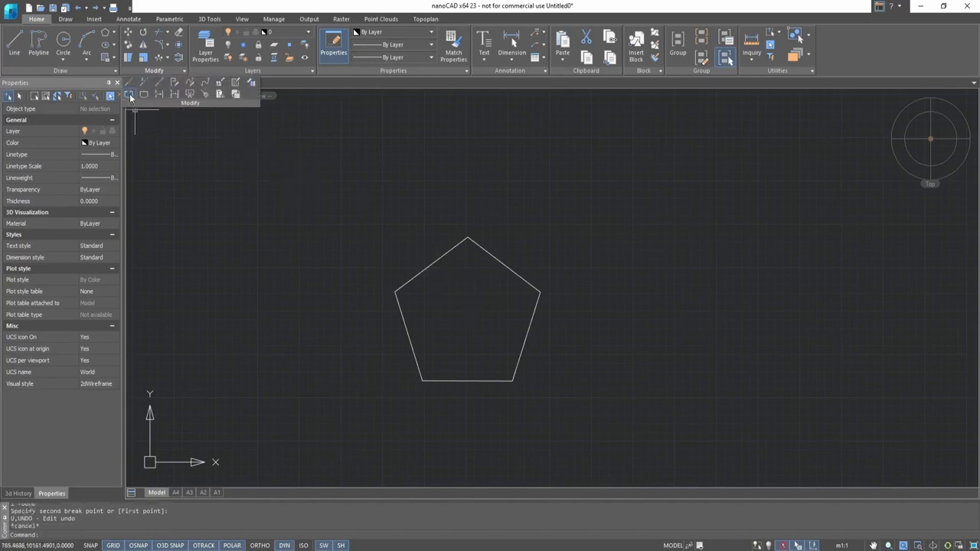
left_click(129, 95)
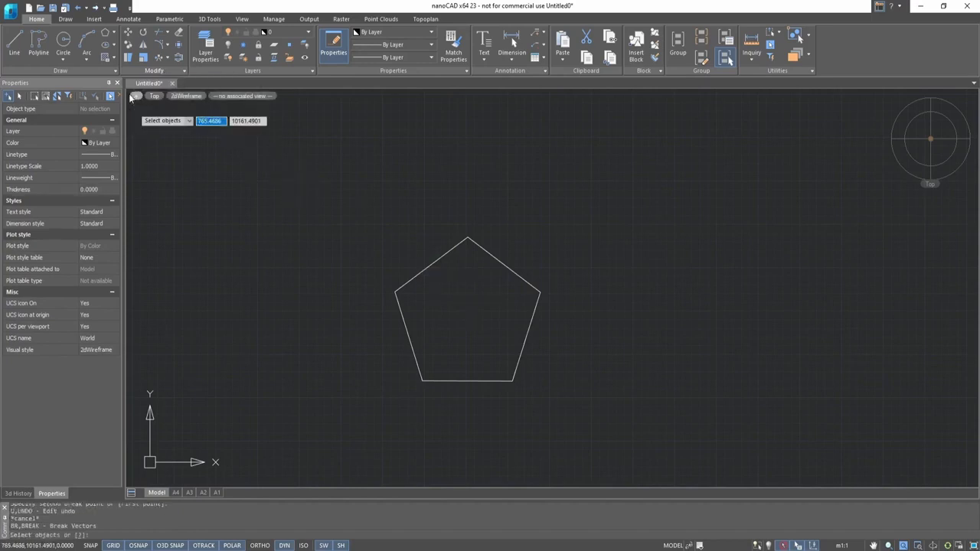
left_click(395, 292)
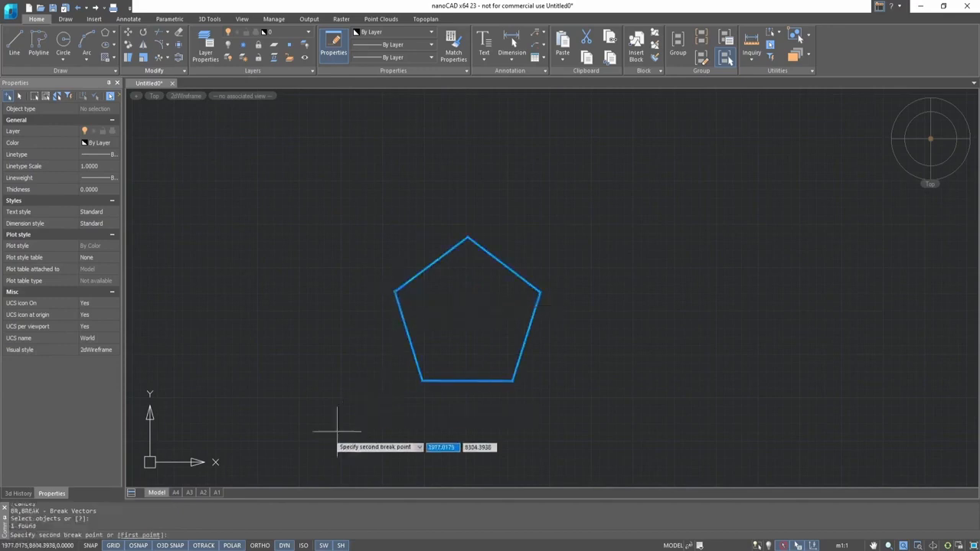
left_click(147, 536)
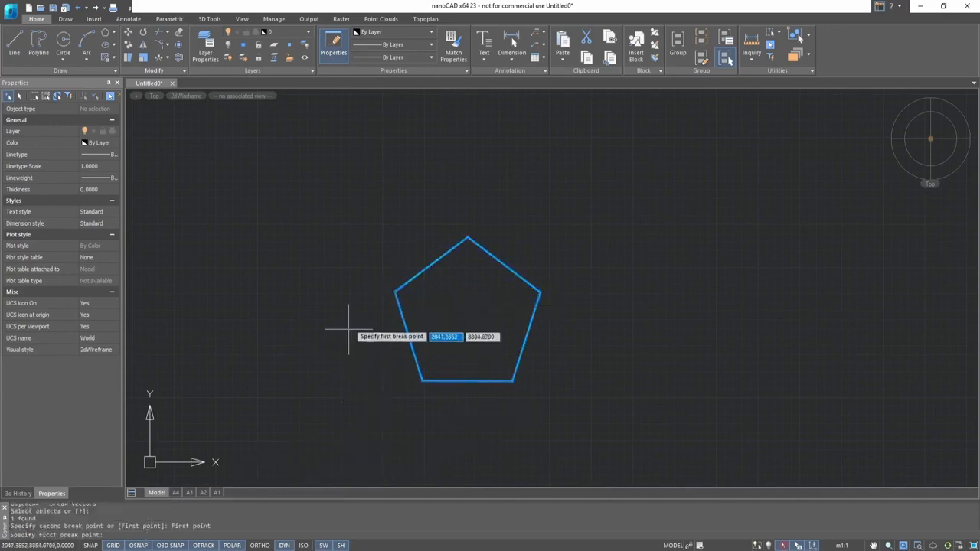
left_click(395, 292)
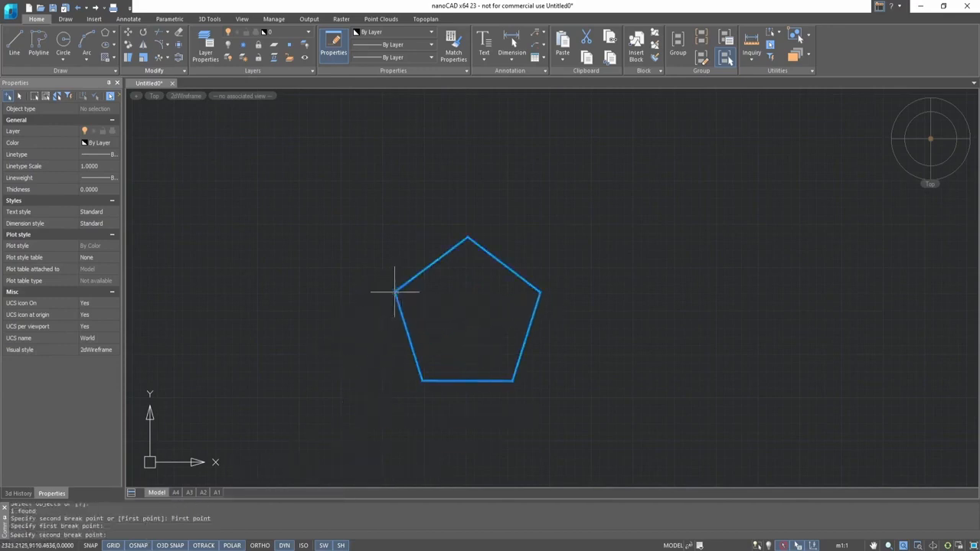
left_click(540, 292)
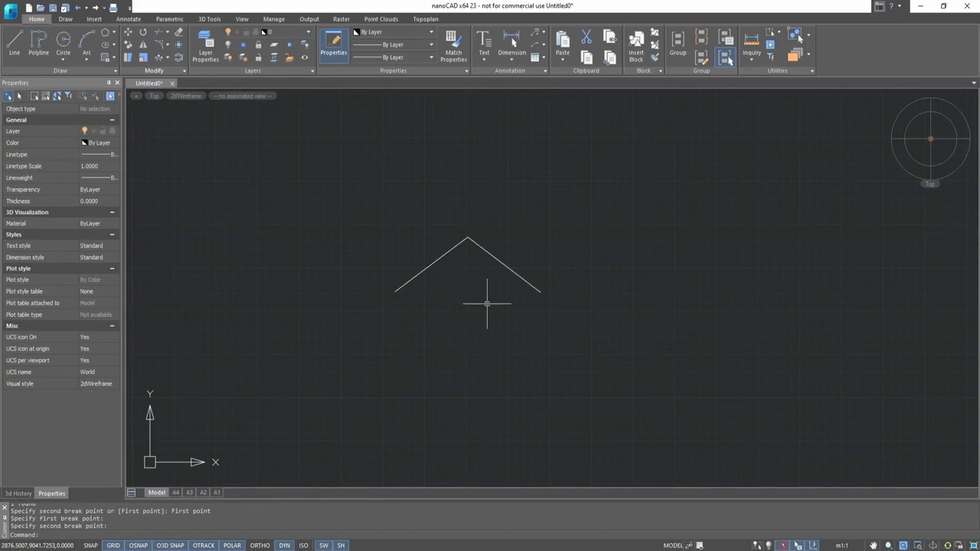
key("ctrl+z")
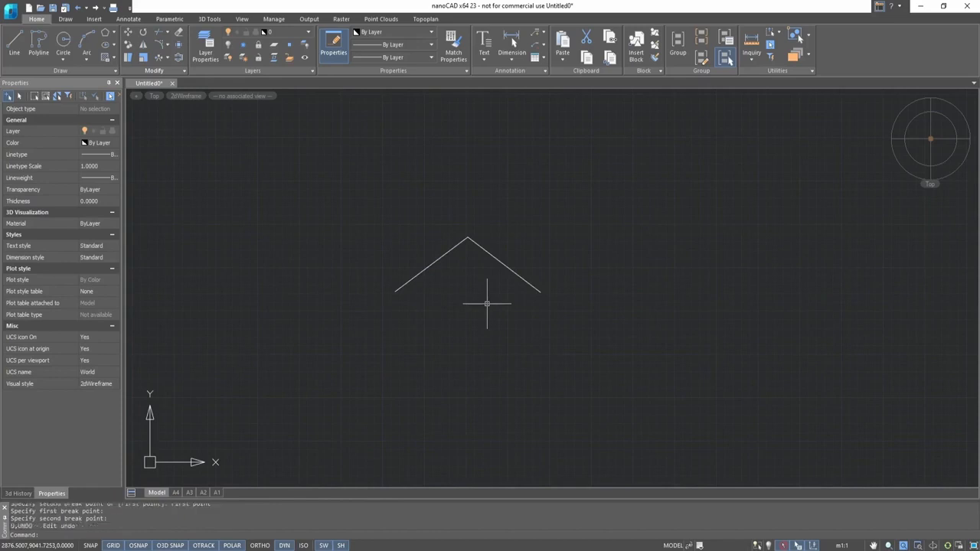
key("Escape")
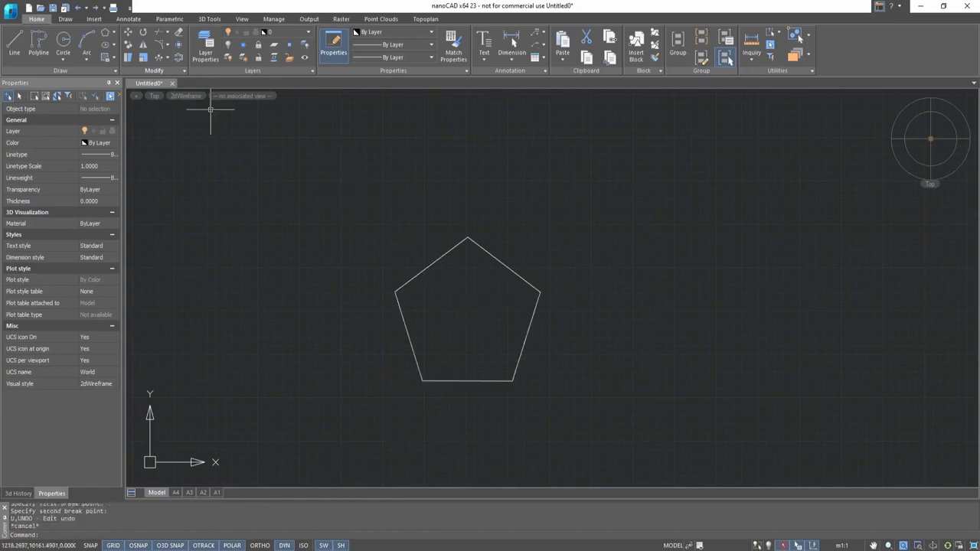
- Break the pentagon at the midpoint of its upper-left edge and drag the separated left portion away
left_click(174, 72)
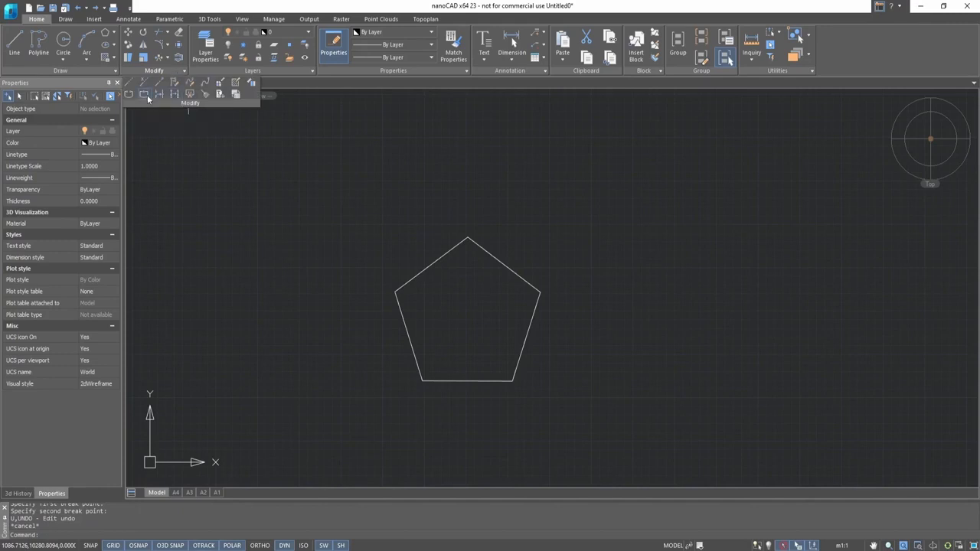
left_click(148, 96)
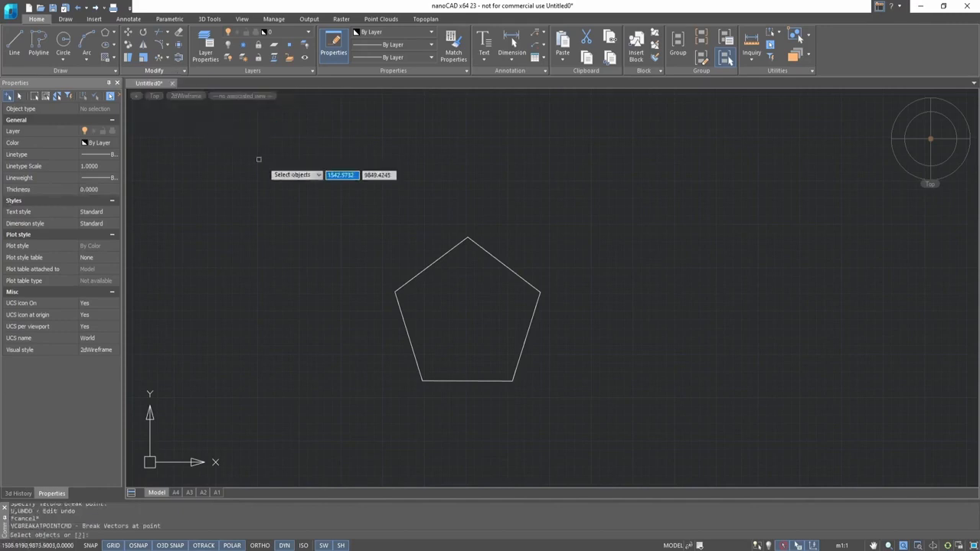
left_click(492, 256)
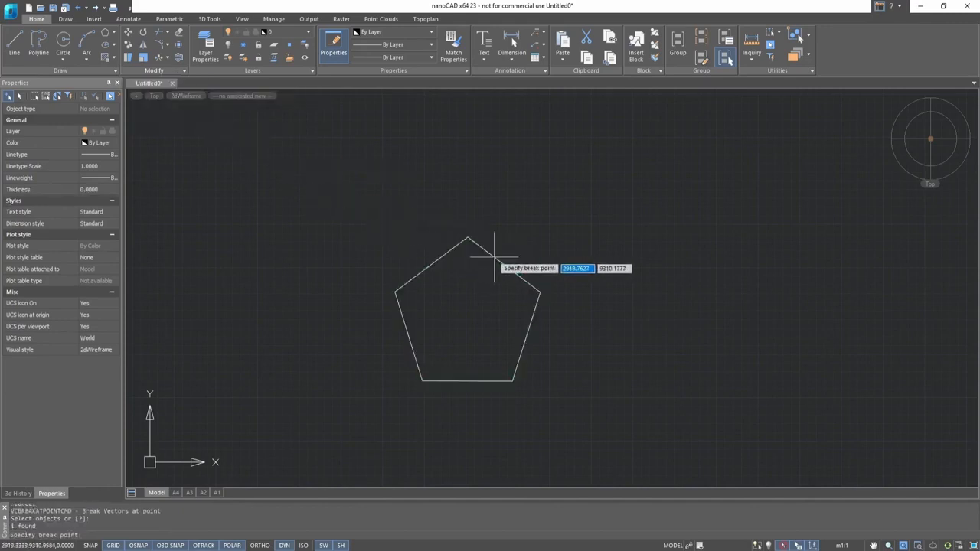
left_click(431, 265)
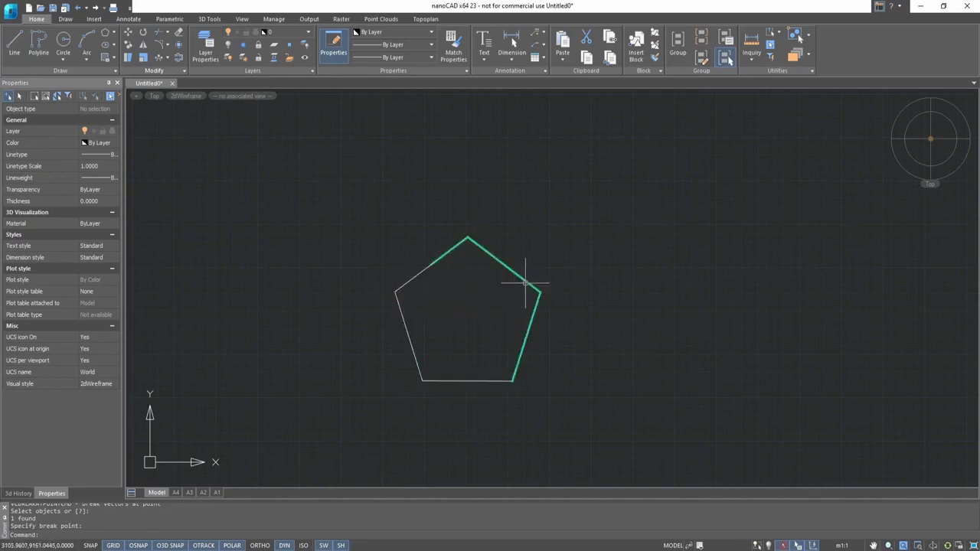
left_click(416, 276)
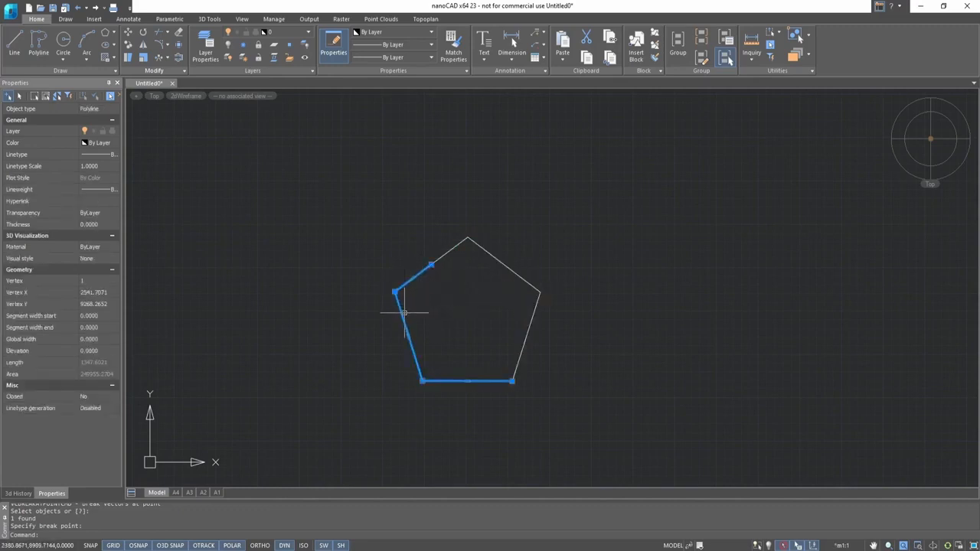
left_click_drag(401, 314, 356, 320)
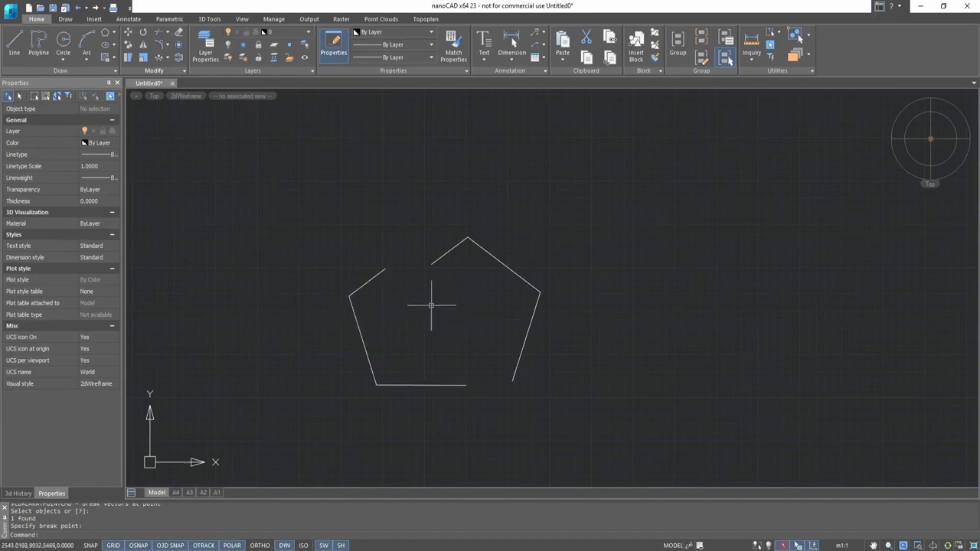